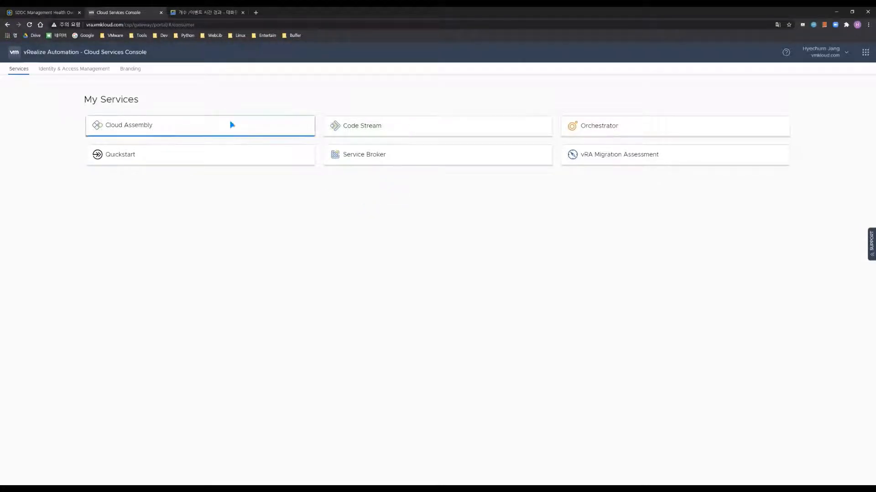
Enter Cloud Assembly's Infrastructure area, review the three cloud accounts, and go to Cloud Zones
left_click(229, 132)
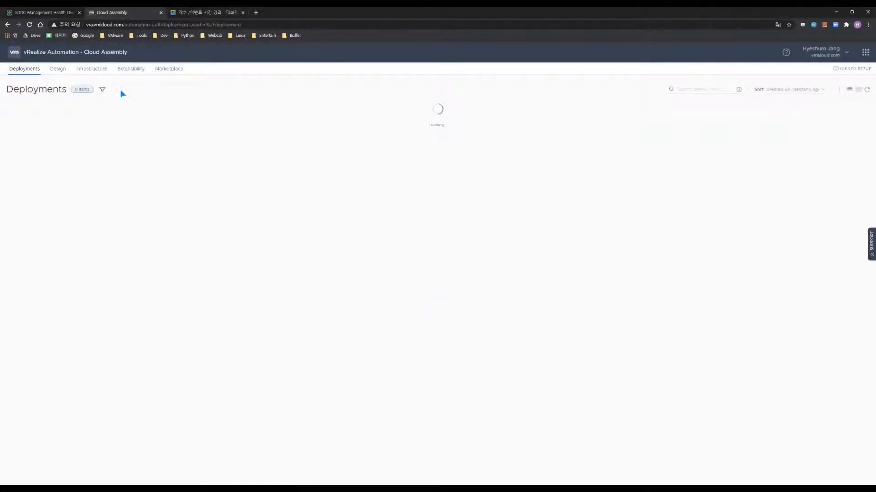
left_click(96, 71)
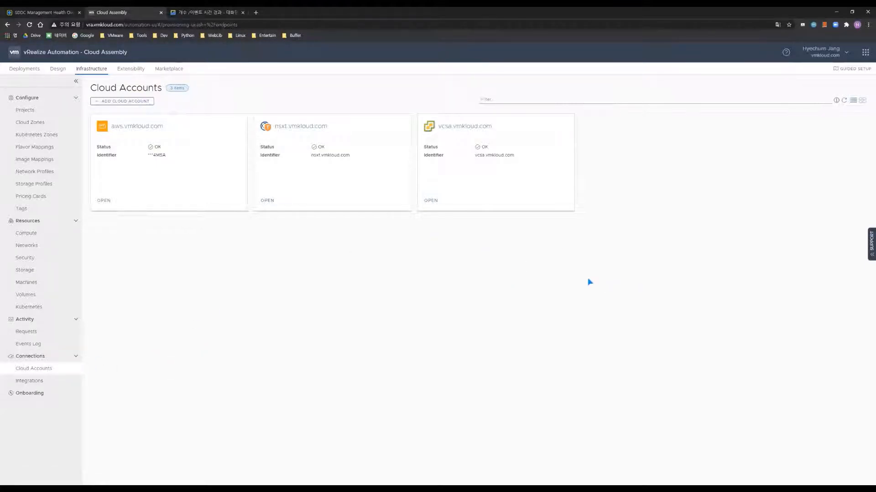
left_click_drag(590, 282, 453, 300)
left_click(30, 123)
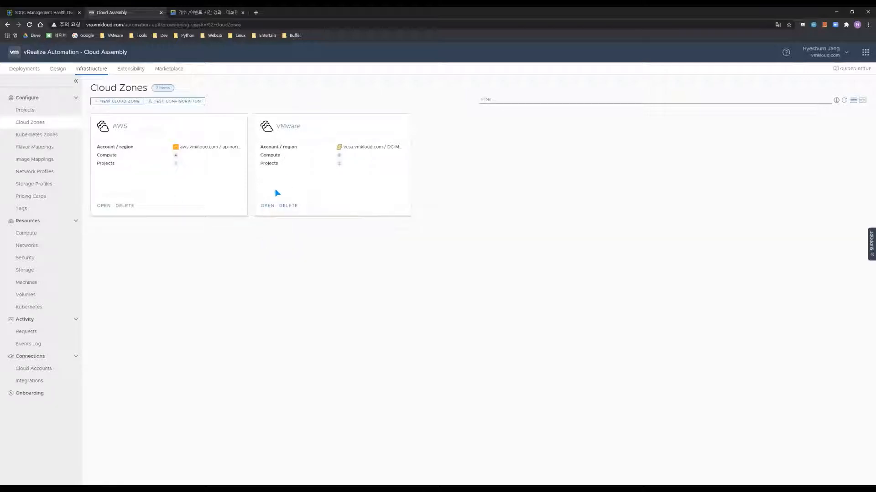
Open the VMware cloud zone's Compute tab and review its eight clusters and resource pools
left_click(268, 206)
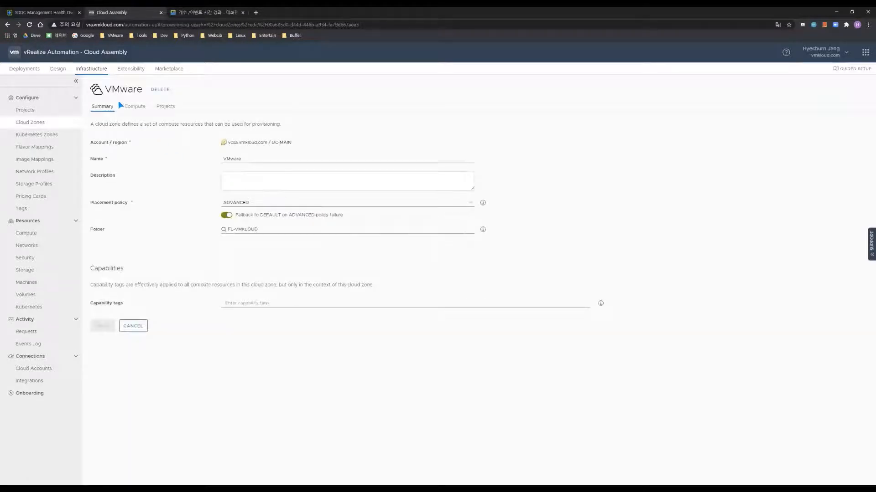
left_click(130, 107)
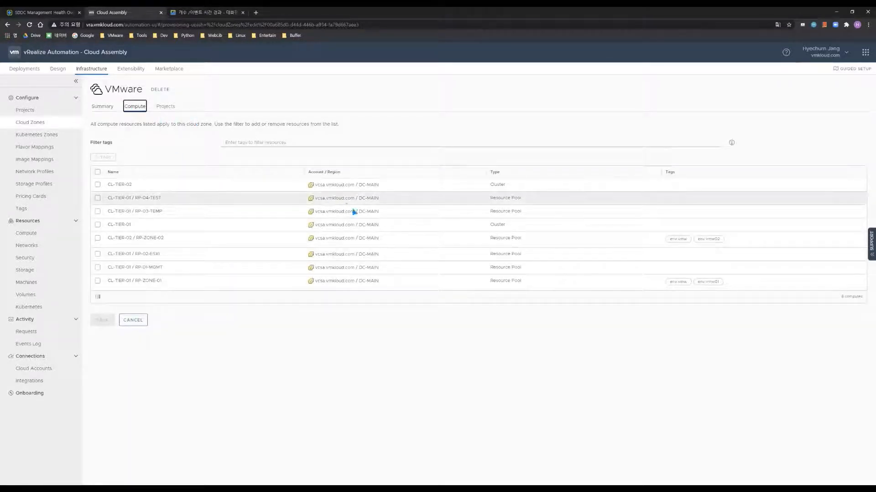
left_click_drag(117, 184, 161, 281)
left_click(390, 348)
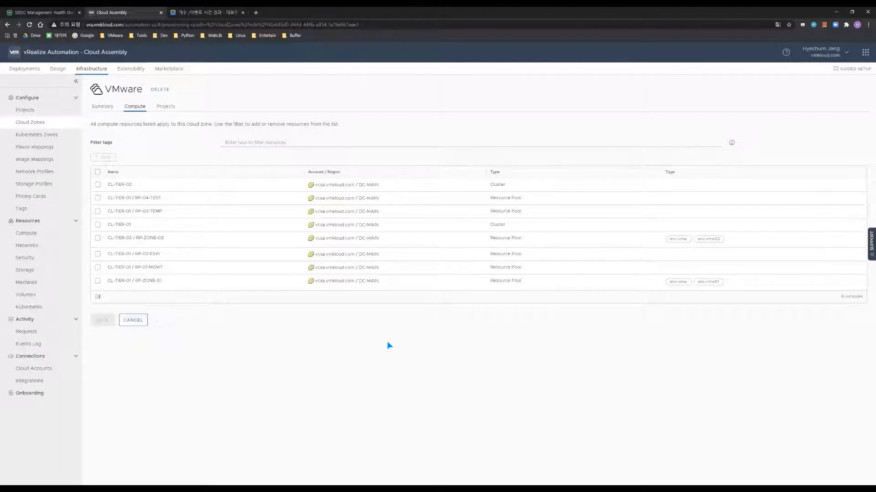
double_click(111, 185)
Zoom the Chrome page to 125% for readability
left_click(869, 25)
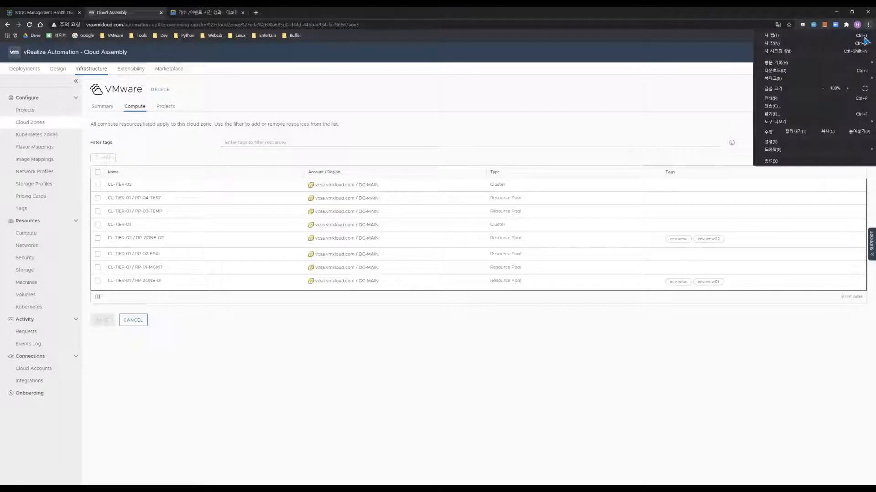
left_click(849, 89)
left_click(850, 88)
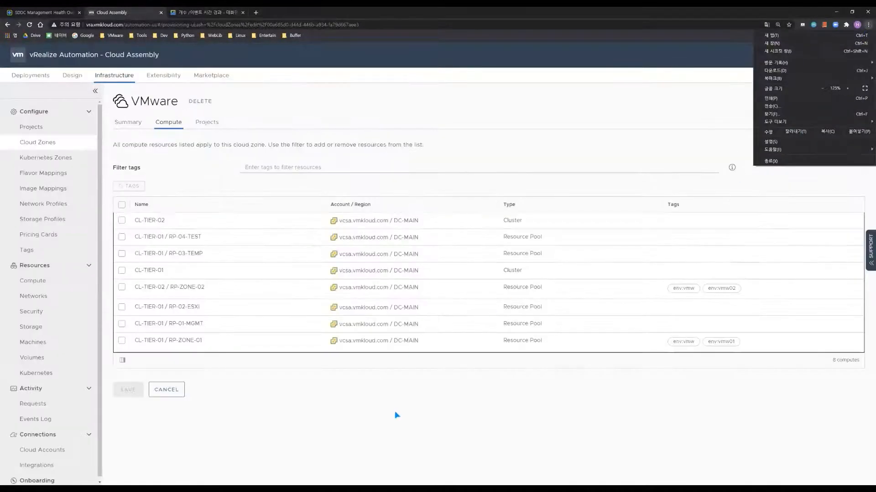
left_click(170, 256)
Highlight the CL-TIER-02 cluster and the RP-ZONE-02 and RP-ZONE-01 resource pools
left_click_drag(134, 220, 139, 221)
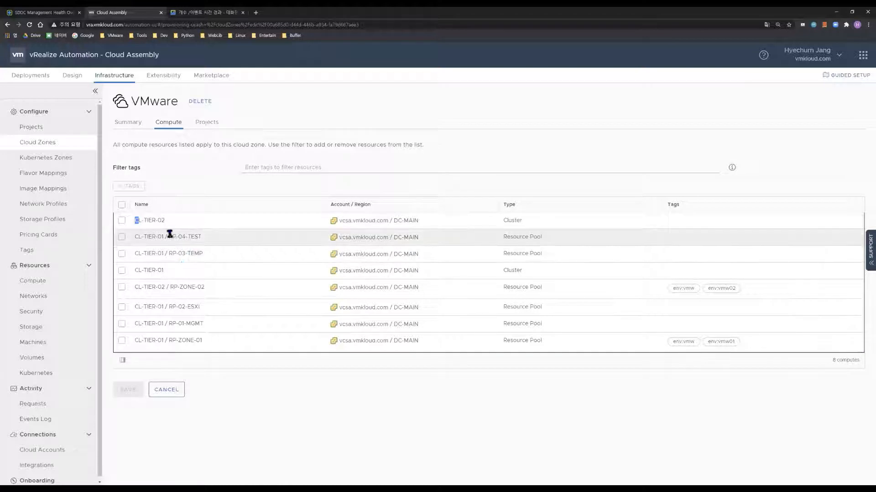
left_click(350, 436)
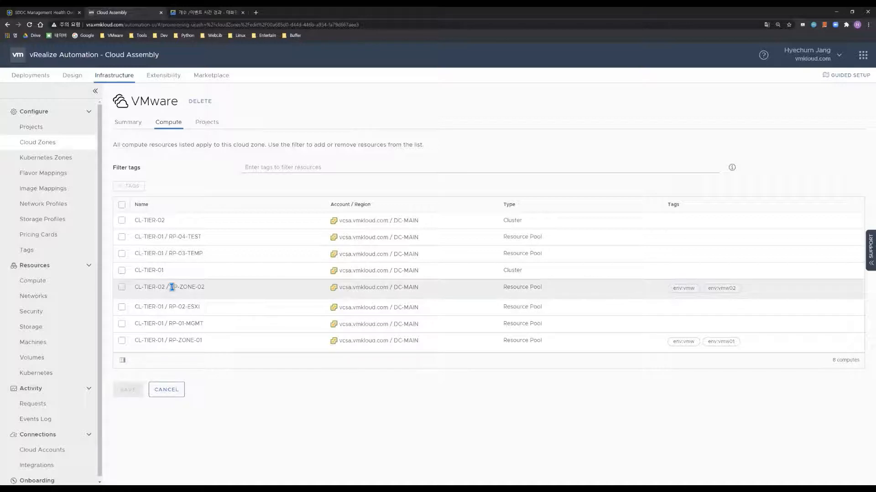
left_click_drag(172, 288, 205, 288)
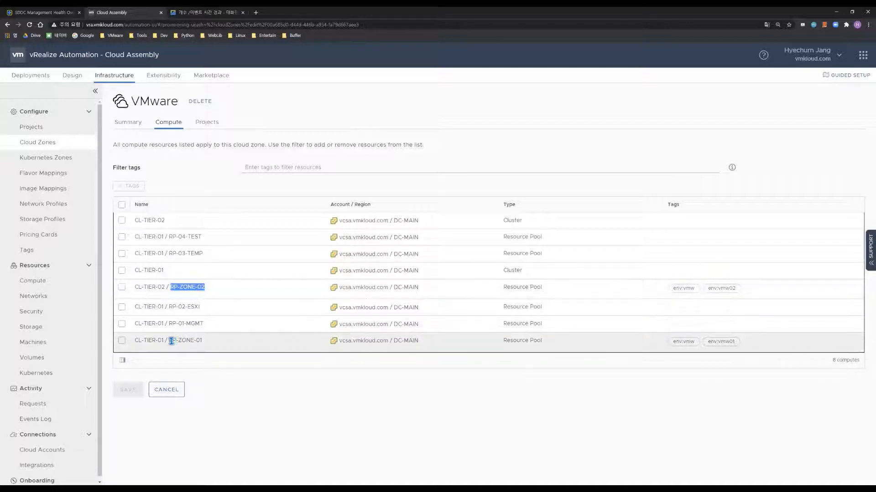
left_click_drag(172, 342, 203, 341)
left_click(316, 409)
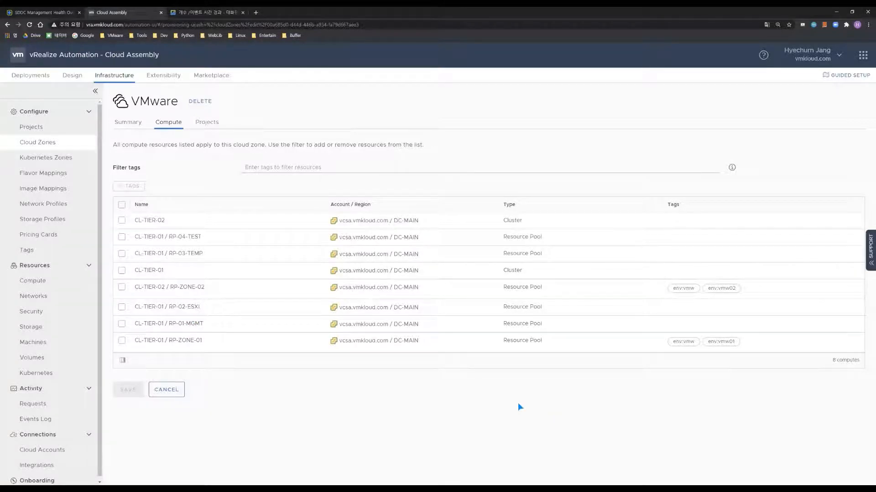
left_click(135, 120)
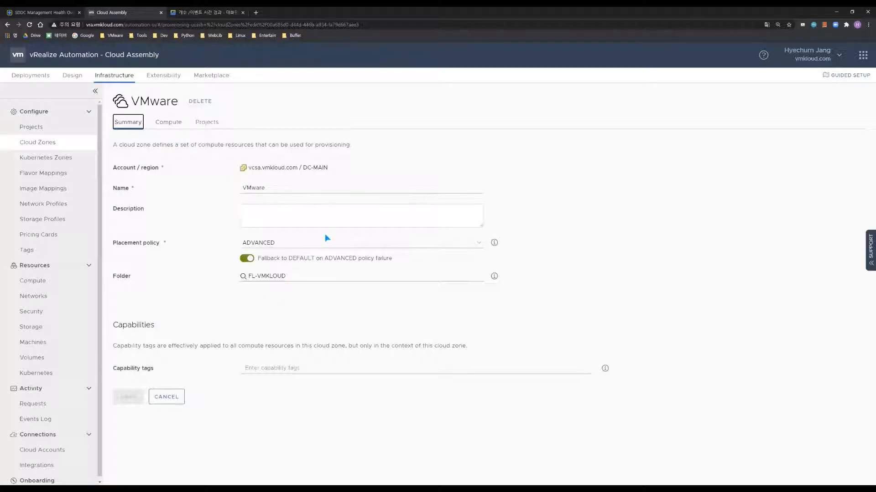
left_click(304, 246)
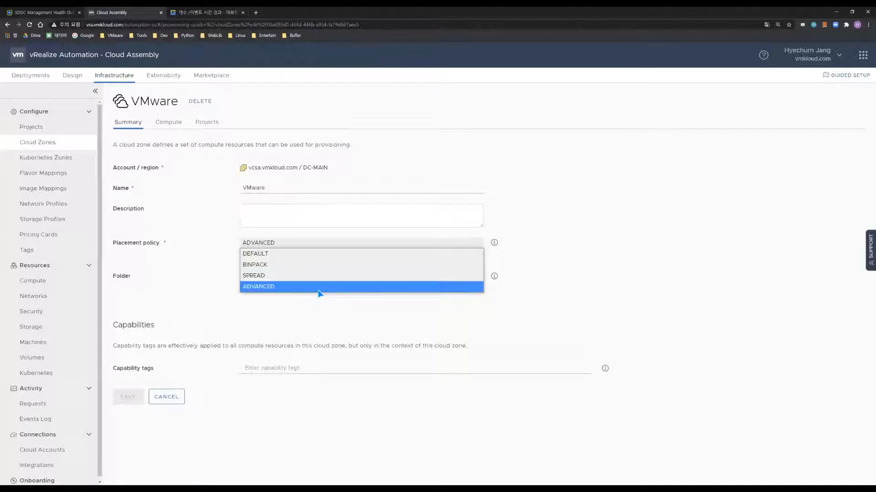
left_click(320, 288)
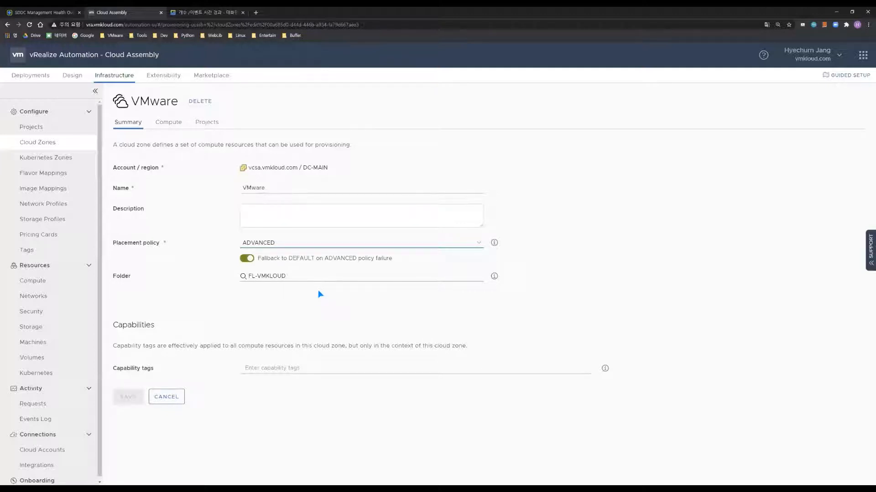
left_click(168, 122)
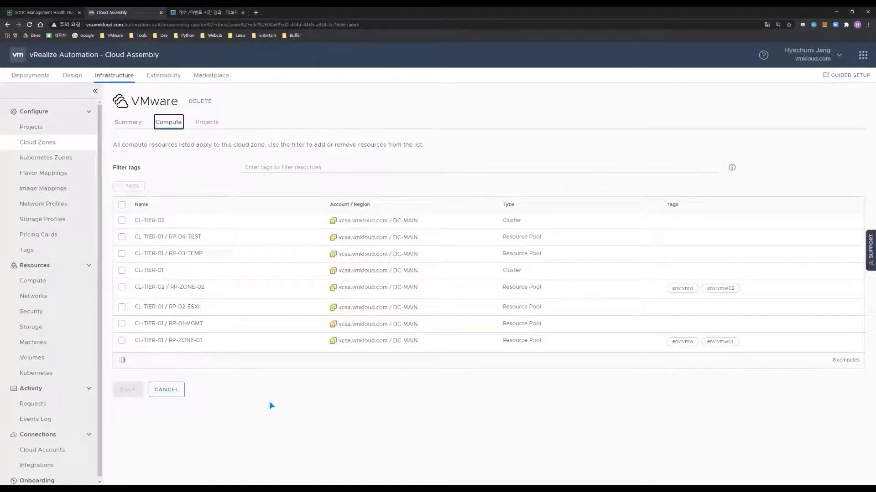
Leave the VMware zone unsaved, check the AWS zone's compute, then go to Network Profiles
left_click(178, 389)
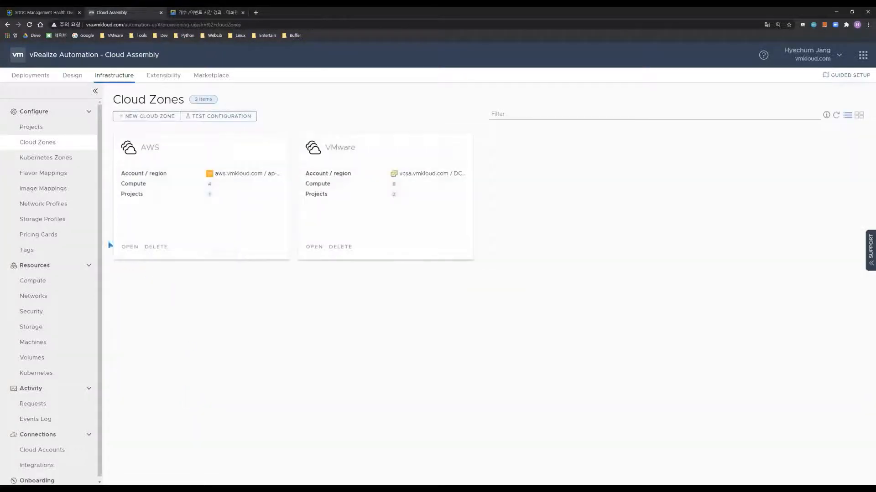
left_click(130, 247)
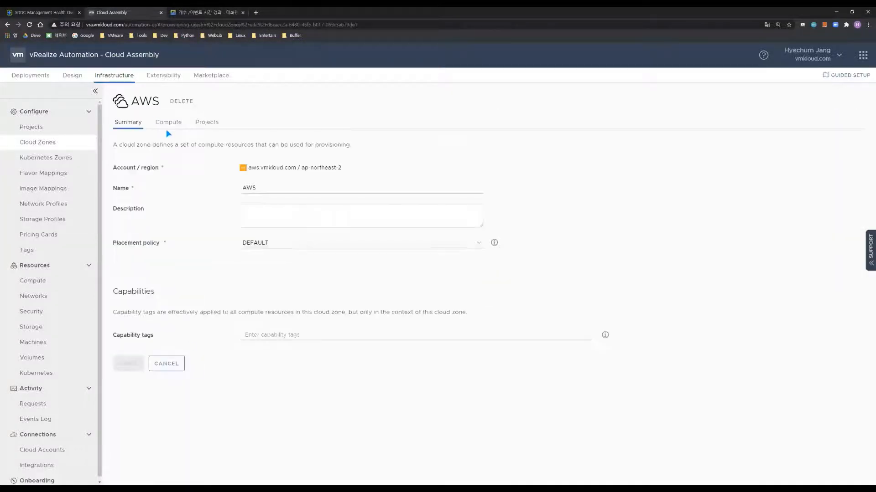
left_click(168, 122)
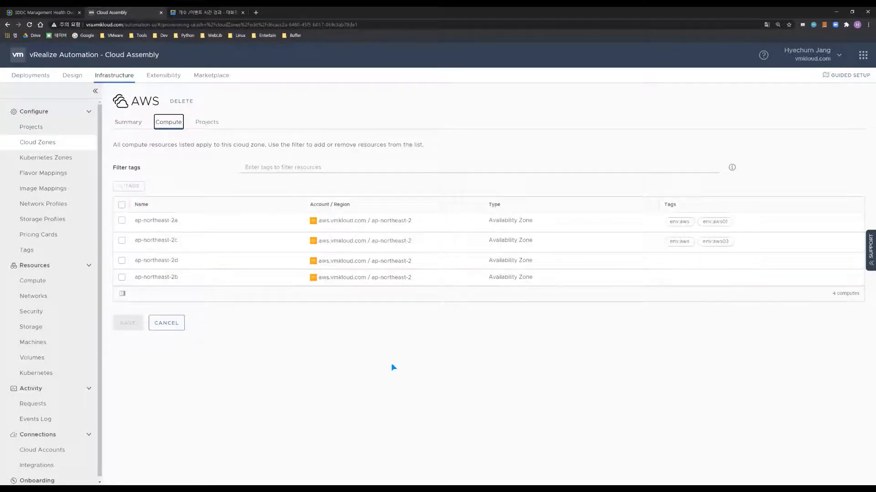
left_click(166, 324)
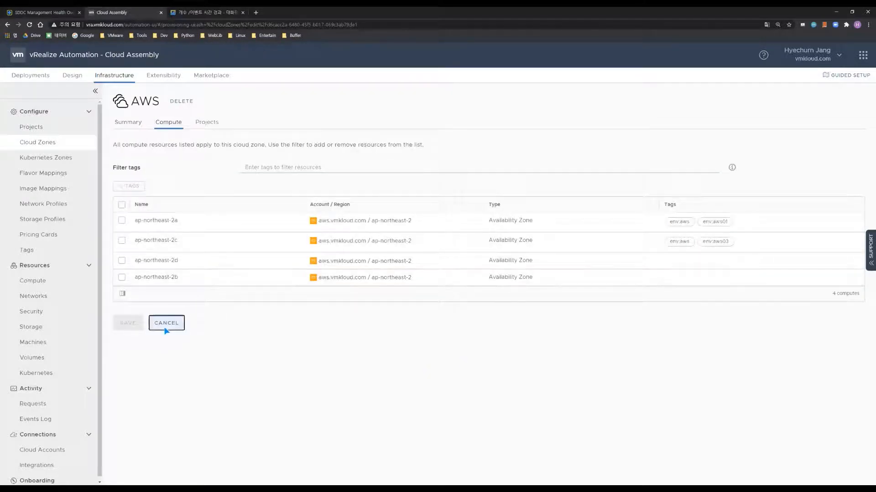
left_click(52, 207)
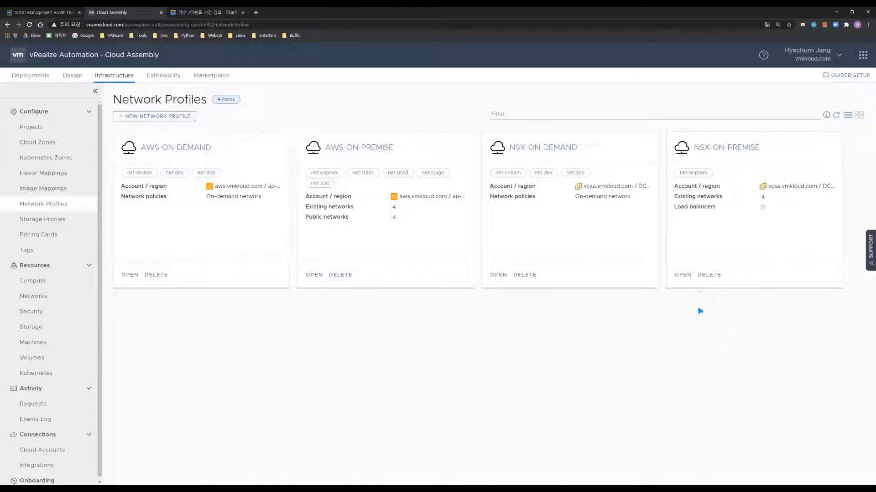
Show the NSX-ON-PREMISE profile's four TZ-OVERLAY networks, 192.168.0.0/24 through 192.168.3.0/24
left_click(685, 279)
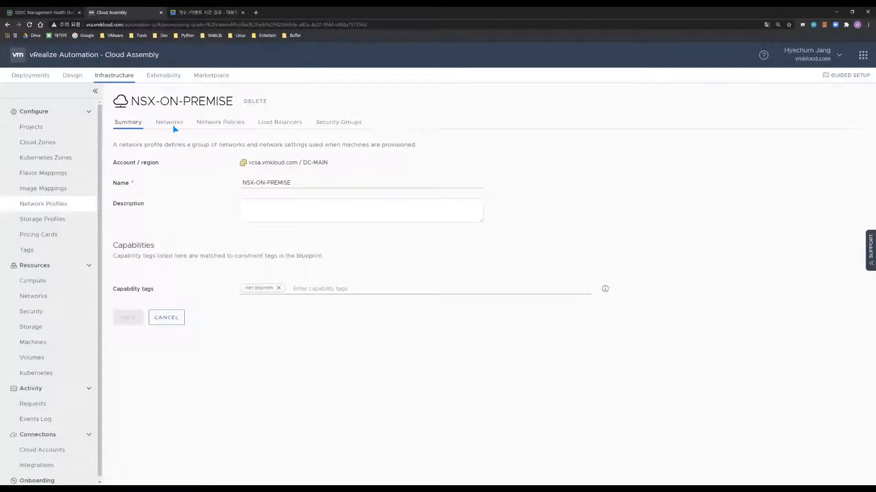
left_click(175, 124)
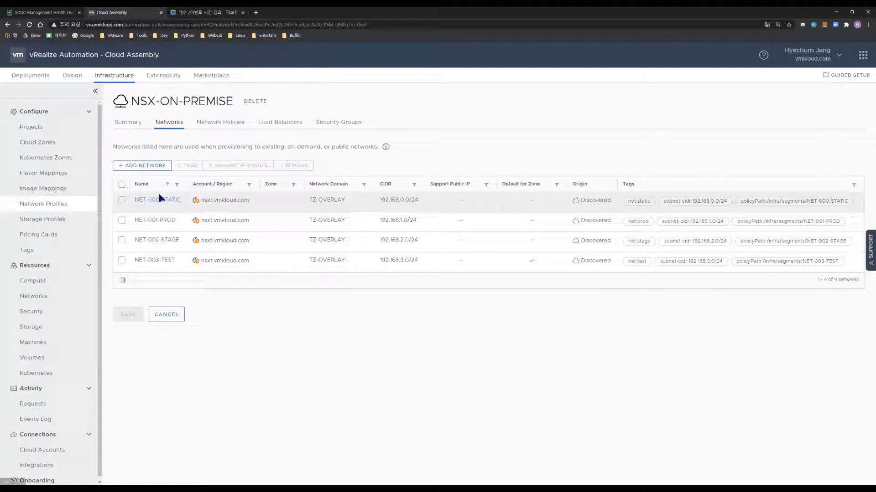
Inspect NET-000-STATIC's domain, IPv4 CIDR, default gateway and tags, then cancel without saving
left_click(163, 205)
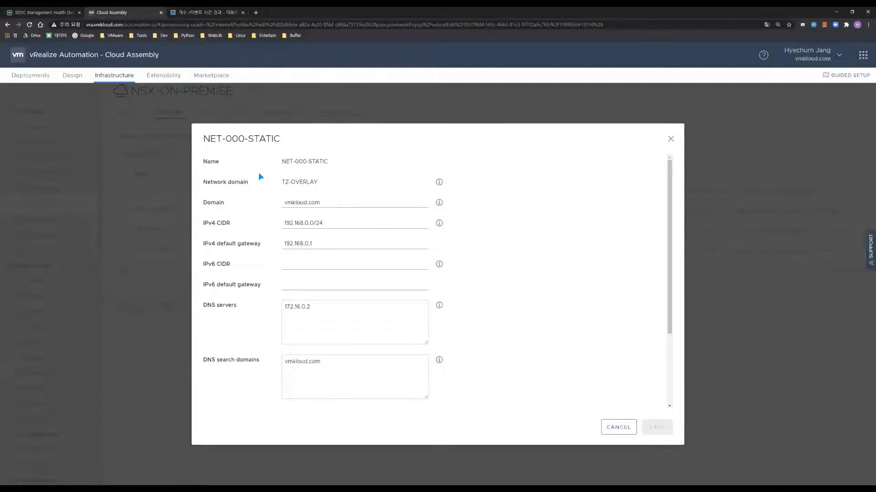
left_click_drag(338, 202, 262, 203)
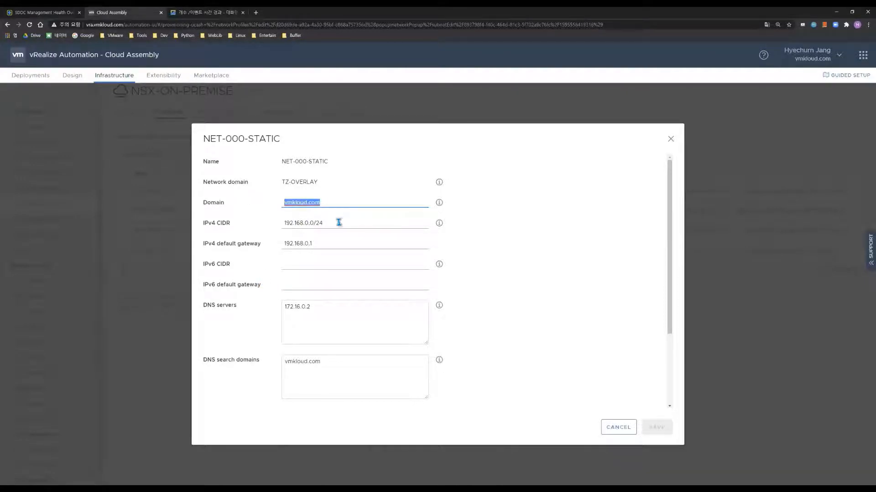
left_click_drag(340, 222, 274, 220)
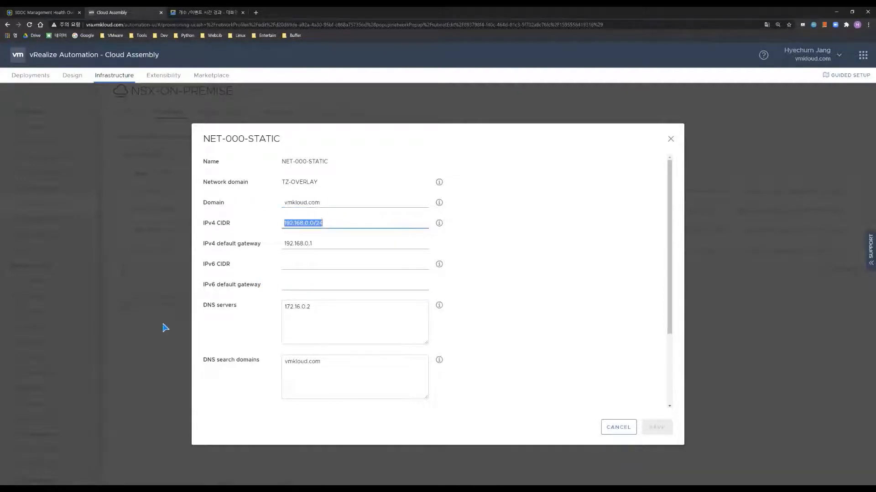
left_click_drag(332, 244, 302, 246)
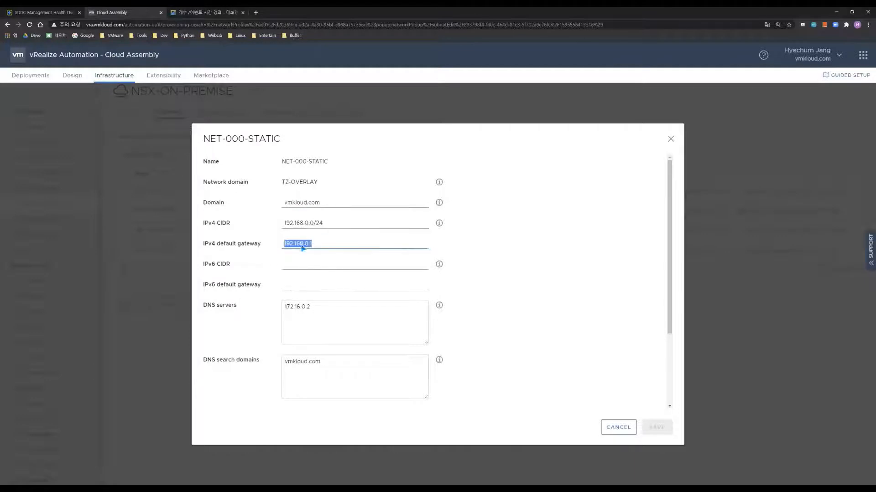
left_click_drag(347, 307, 280, 307)
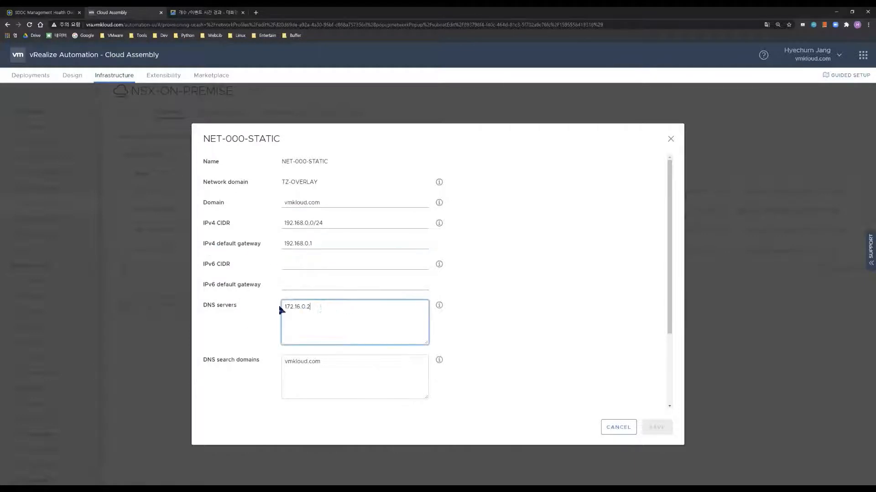
scroll(507, 316, "down", 1)
scroll(516, 314, "down", 1)
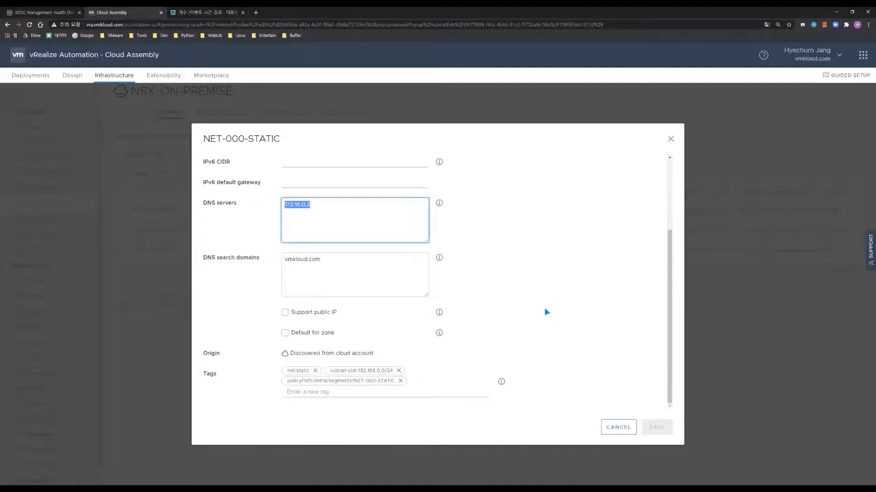
left_click(619, 427)
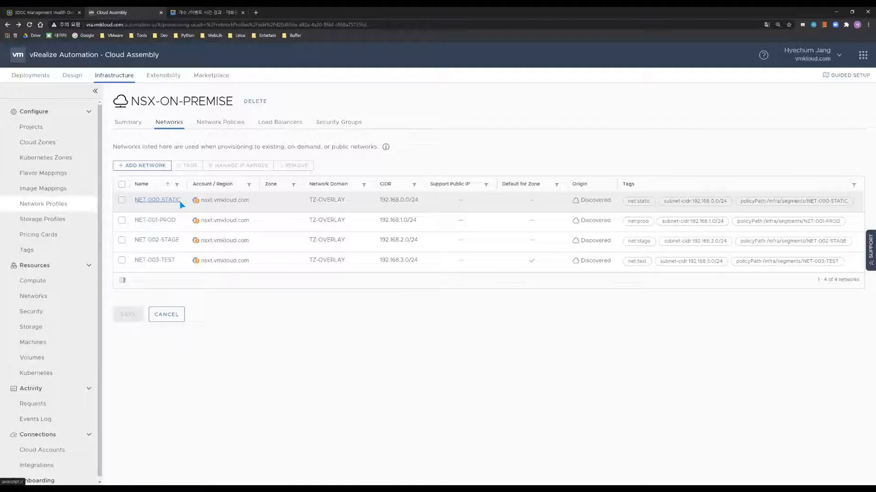
Review NET-000-STATIC's IP-STATIC range, 192.168.0.10 to 192.168.0.199, and cancel unchanged
left_click(122, 199)
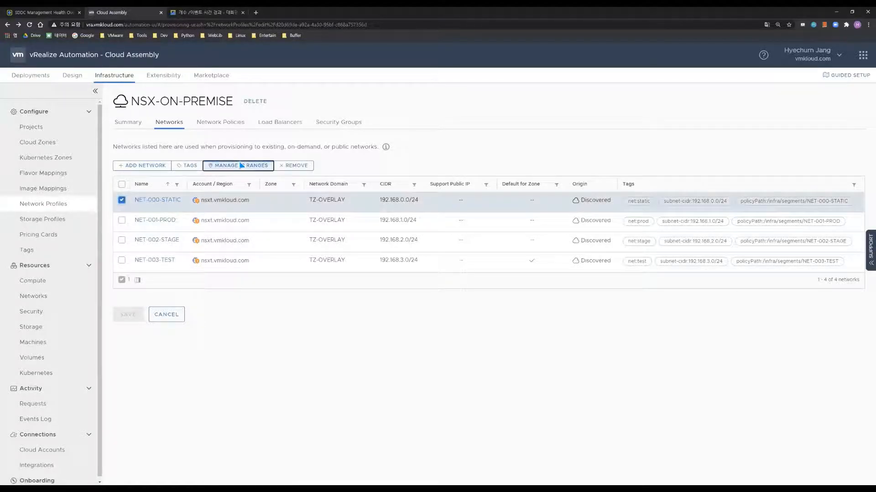
left_click(242, 165)
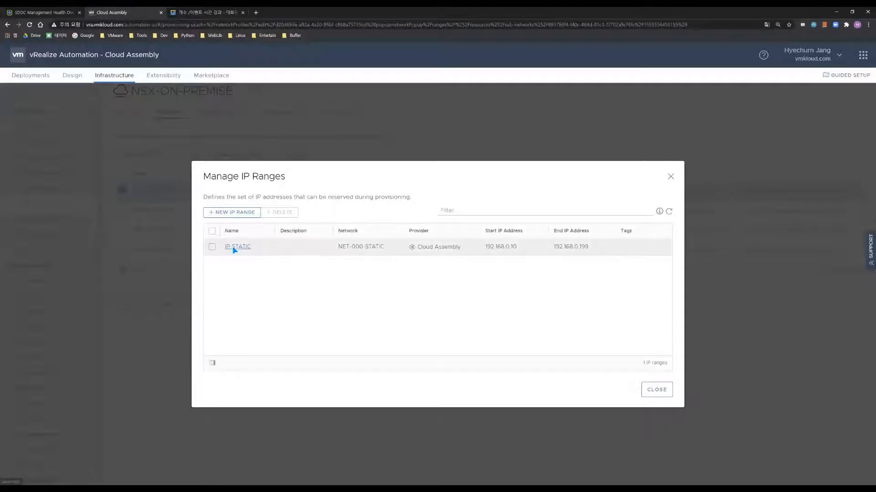
left_click(234, 247)
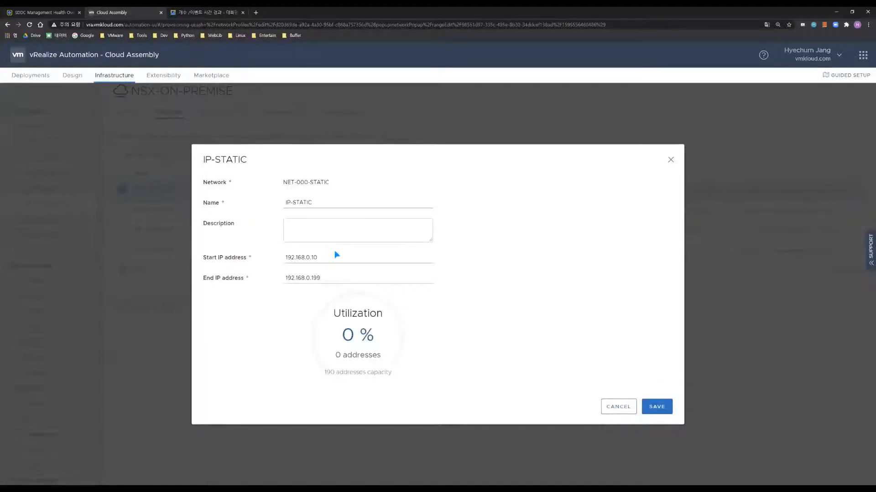
left_click_drag(335, 257, 283, 254)
left_click_drag(340, 277, 249, 280)
left_click(329, 280)
left_click(613, 409)
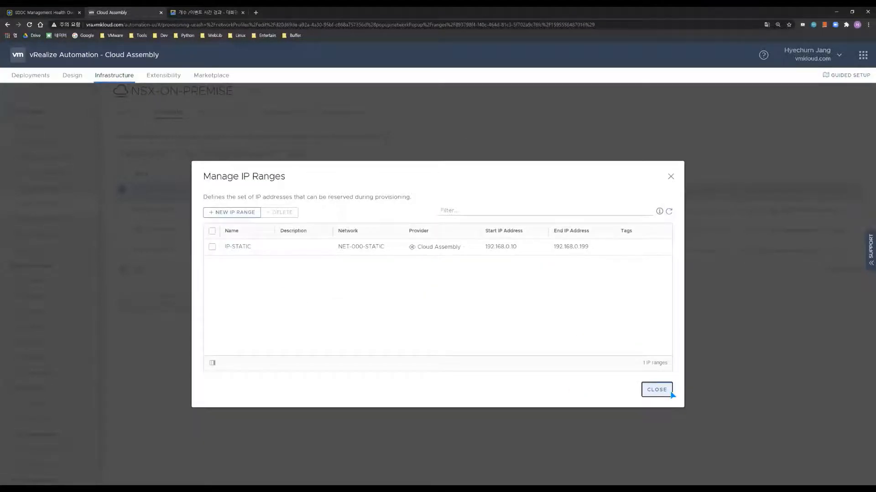
Close the network profile unsaved and browse the DC-MAIN storage profiles
left_click(671, 393)
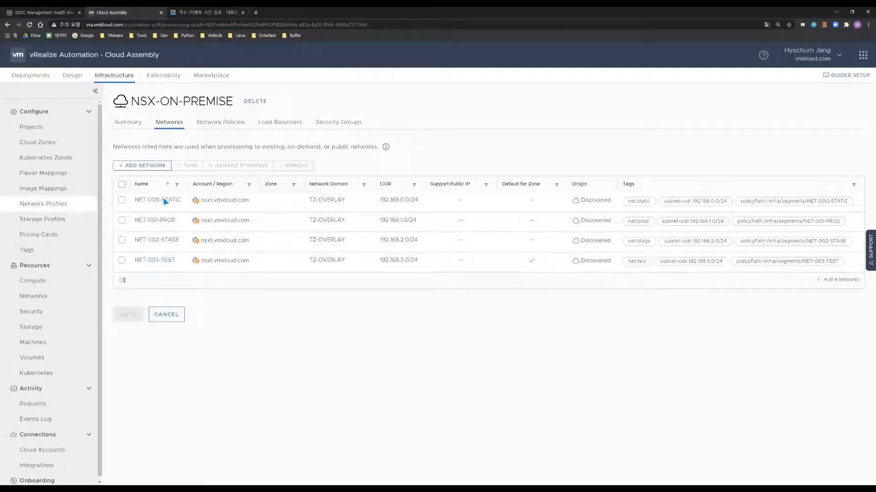
left_click(167, 315)
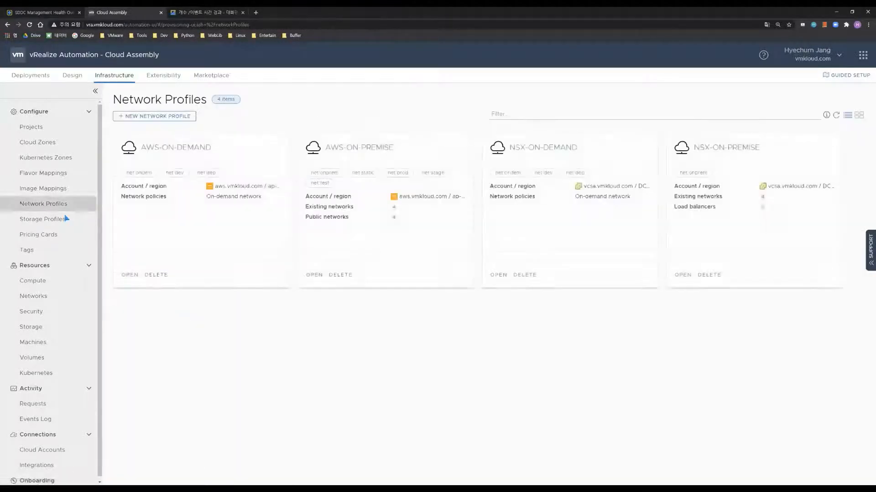
left_click(66, 219)
left_click(322, 199)
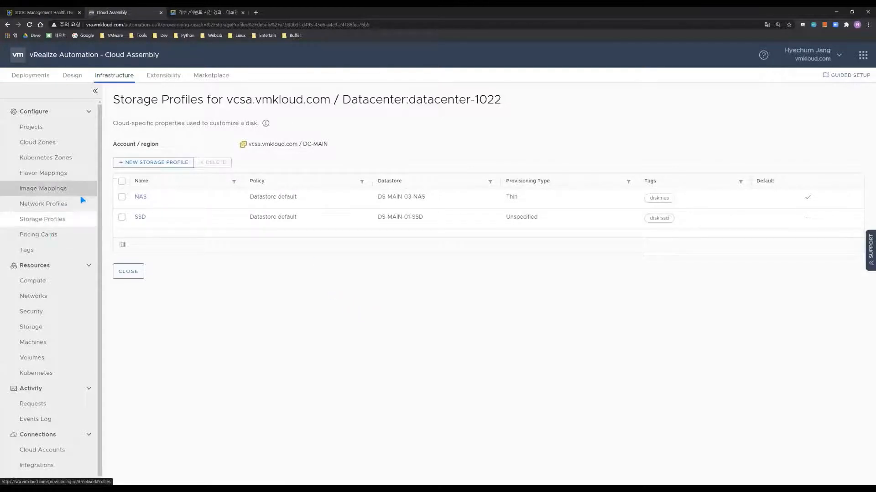
Go to Flavor Mappings, showing the large, medium, small and xlarge mappings
left_click(49, 174)
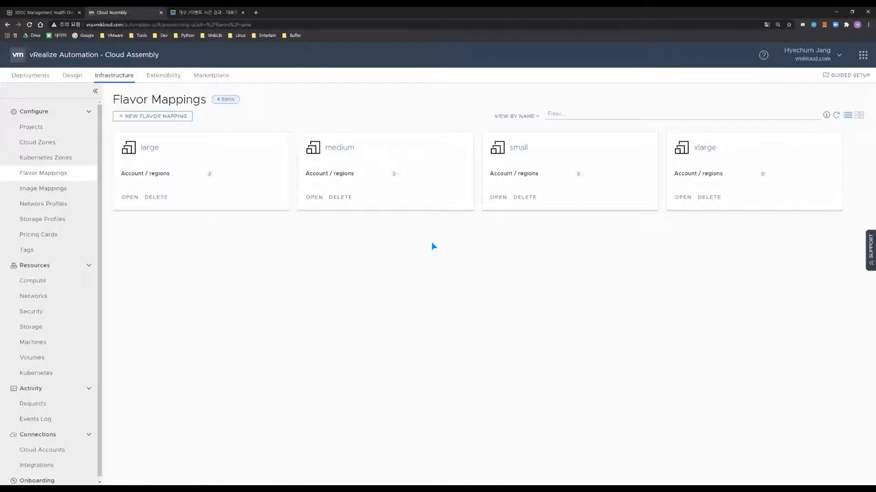
left_click(348, 154)
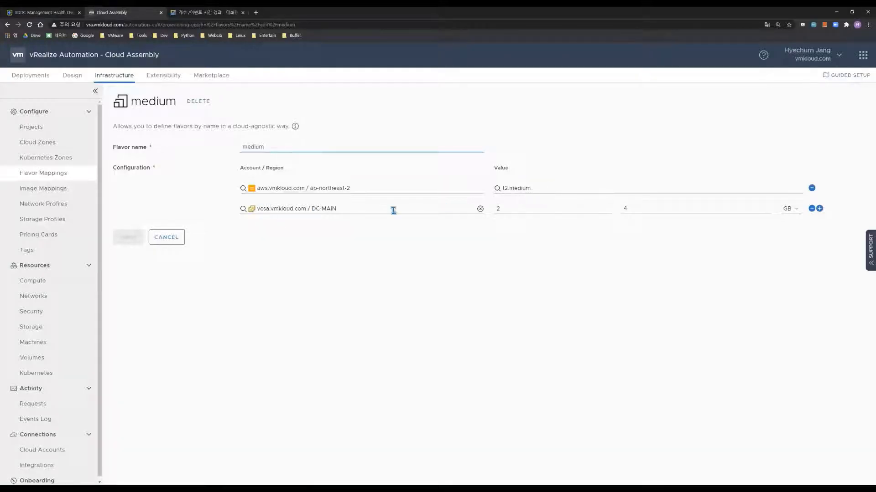
left_click_drag(642, 209, 608, 209)
left_click(651, 292)
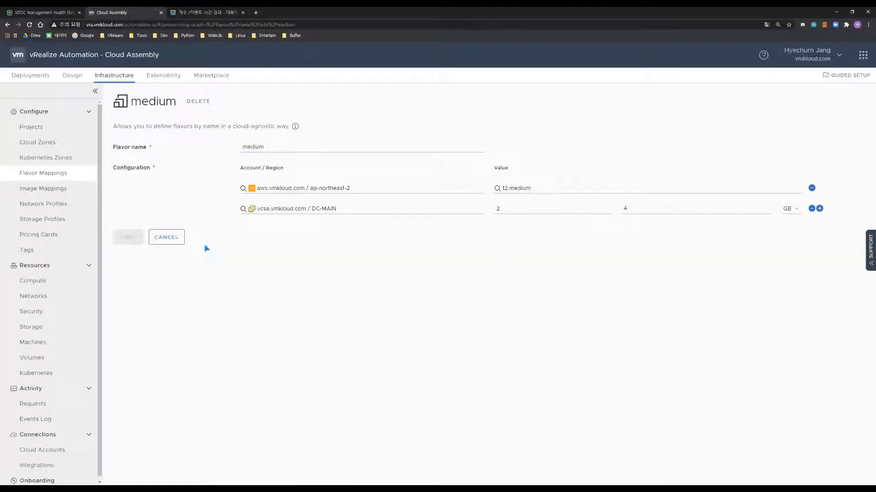
left_click(169, 238)
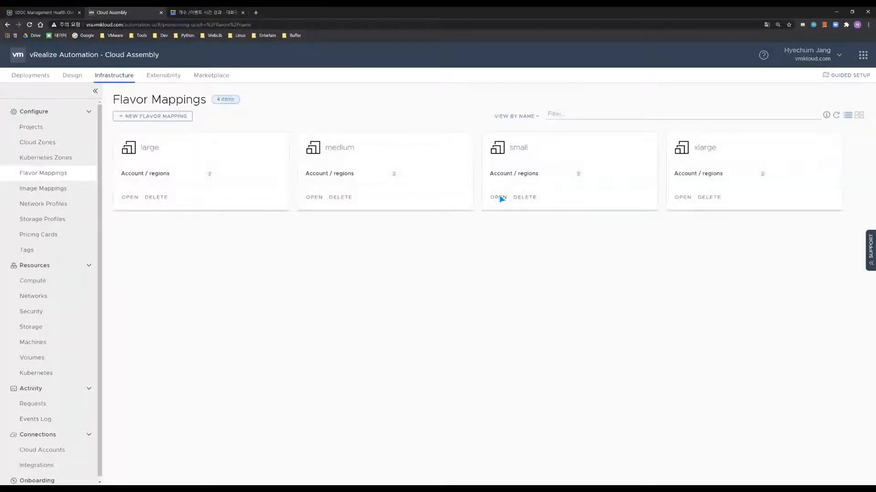
left_click(501, 197)
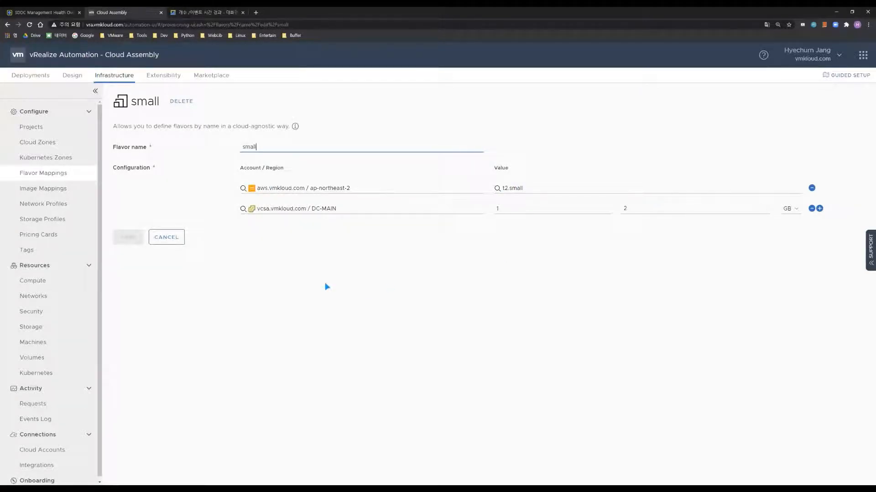
left_click(177, 240)
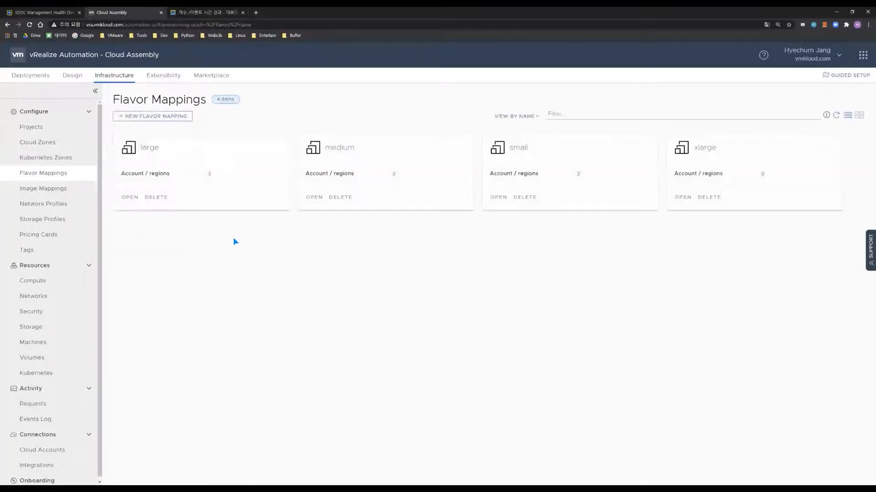
Inspect the ubuntu18 mapping's AWS image and TEMP-VRA8-UBUNTU-18 template unchanged, then view Projects
left_click(43, 189)
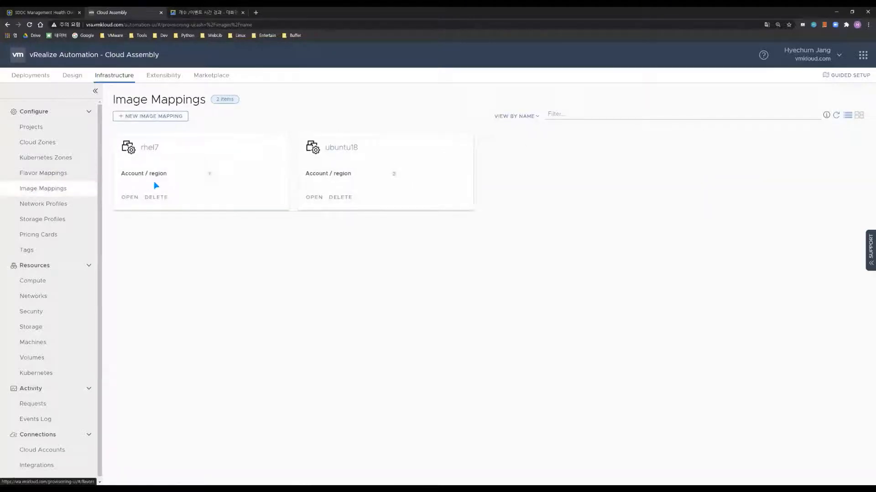
left_click_drag(444, 251, 459, 270)
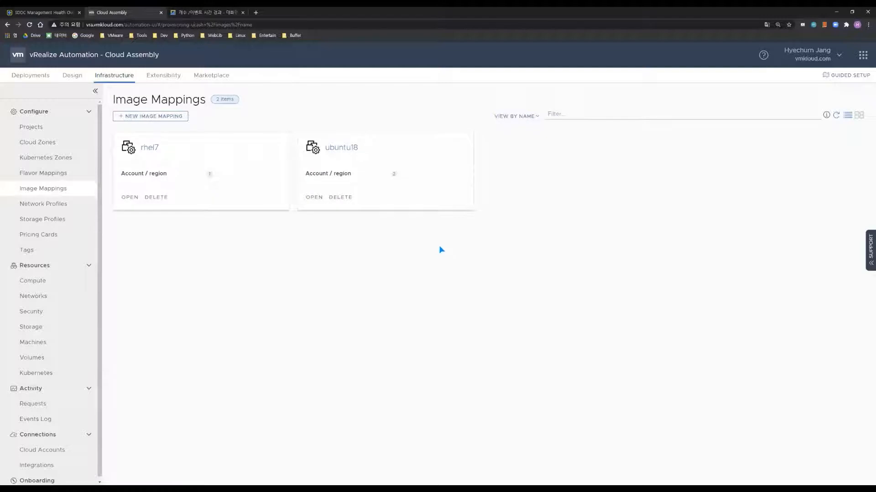
left_click(346, 148)
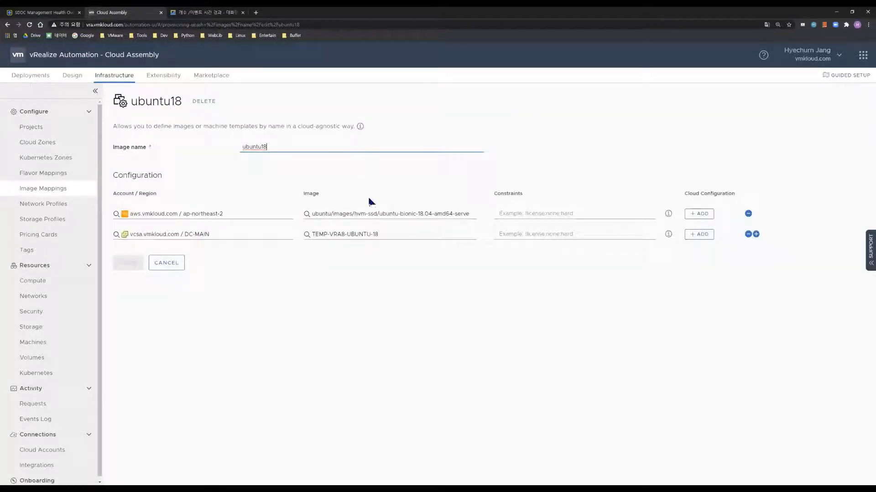
left_click_drag(319, 215, 474, 218)
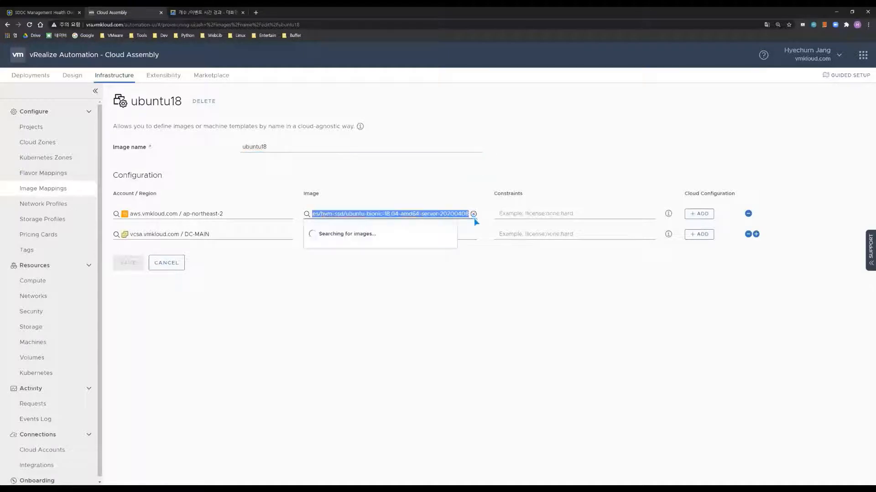
left_click(445, 316)
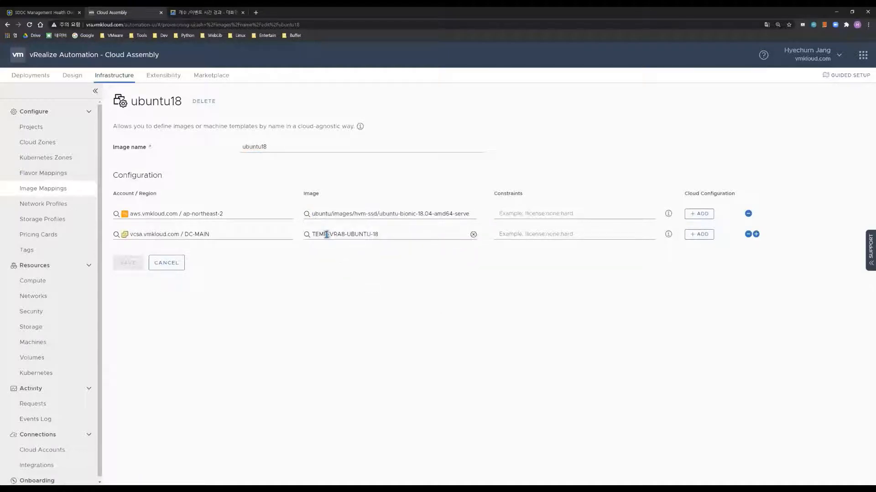
left_click_drag(315, 234, 412, 234)
left_click(507, 309)
left_click(166, 262)
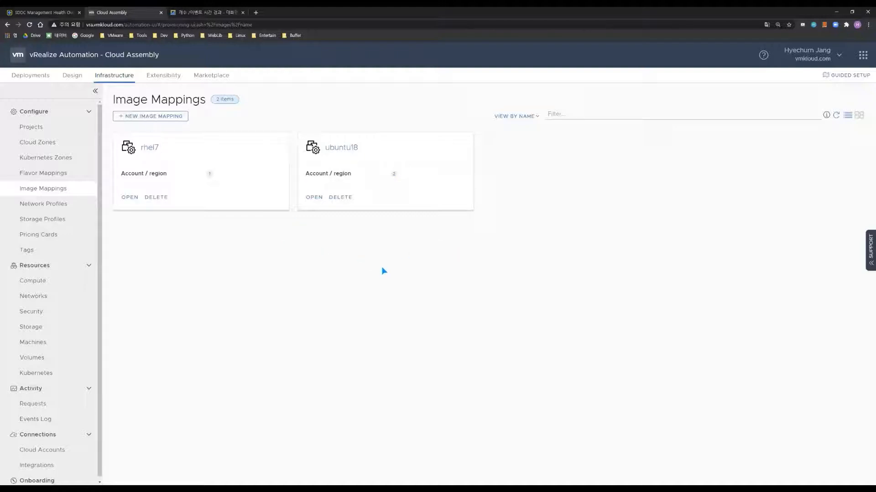
left_click(38, 131)
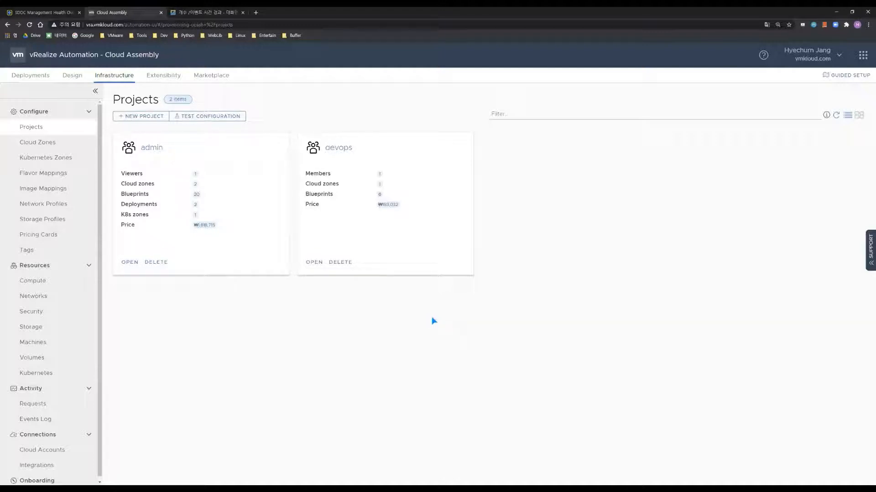
Look through the admin project's Users and Provisioning tabs unsaved, then show the Design blueprints list
left_click(129, 267)
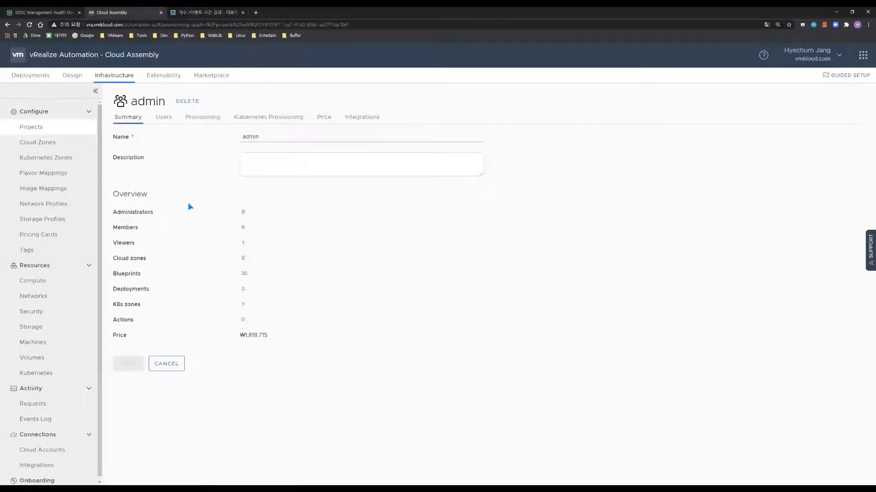
left_click(163, 116)
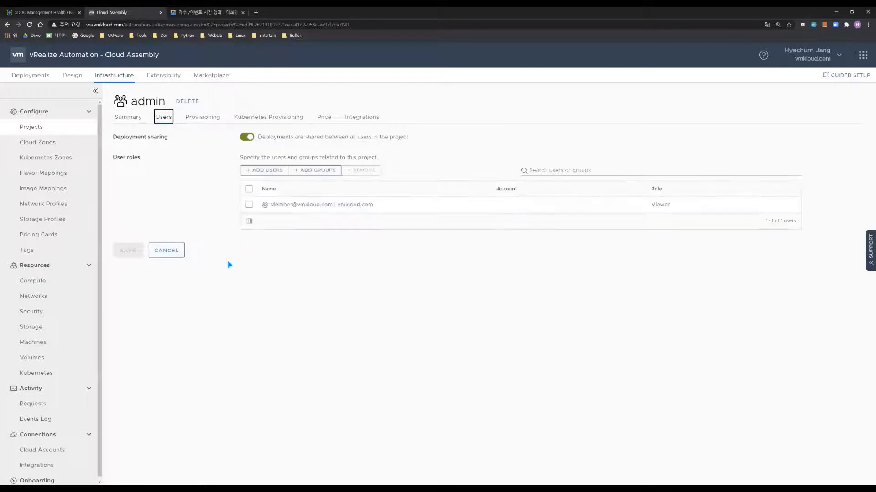
left_click(202, 118)
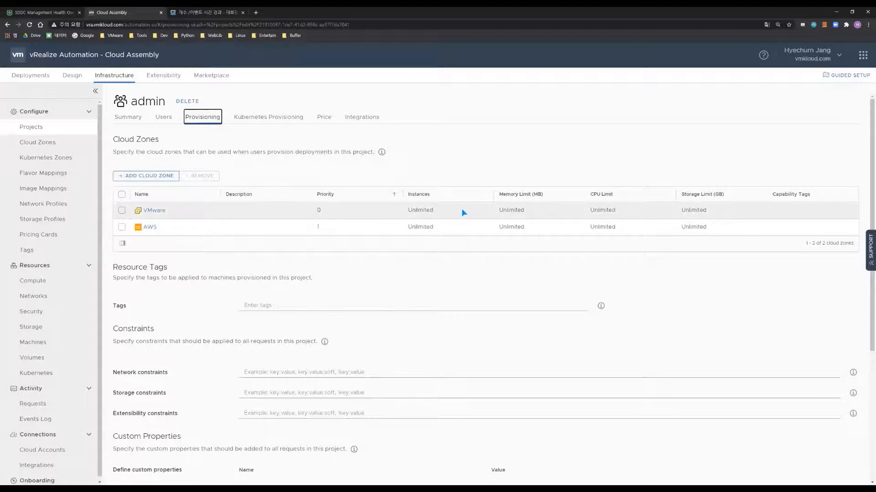
scroll(308, 371, "down", 2)
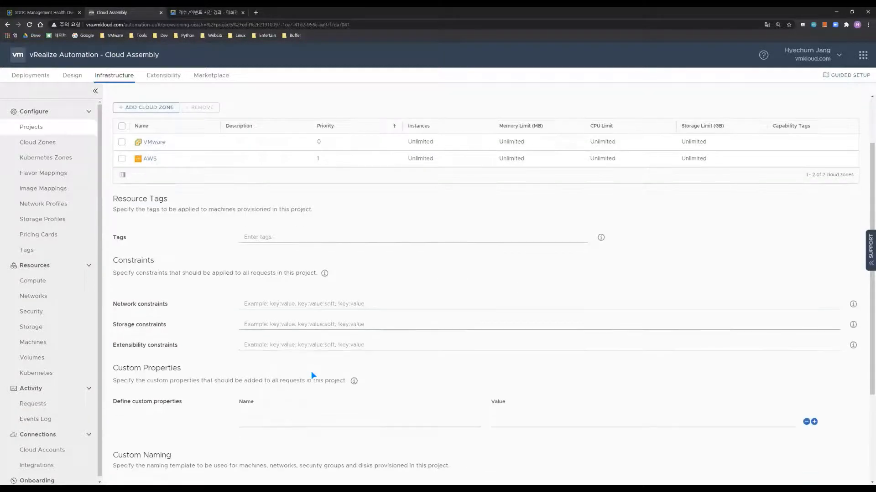
scroll(313, 371, "up", 2)
scroll(245, 391, "down", 4)
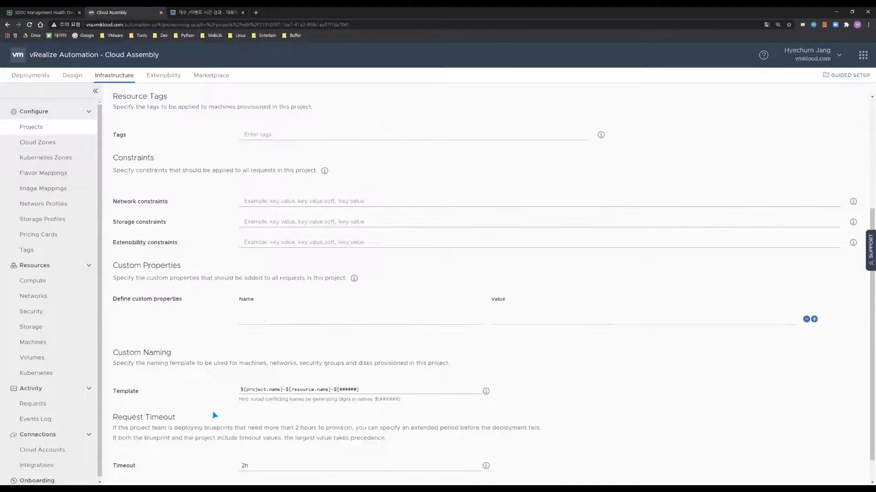
scroll(214, 416, "down", 1)
left_click(176, 463)
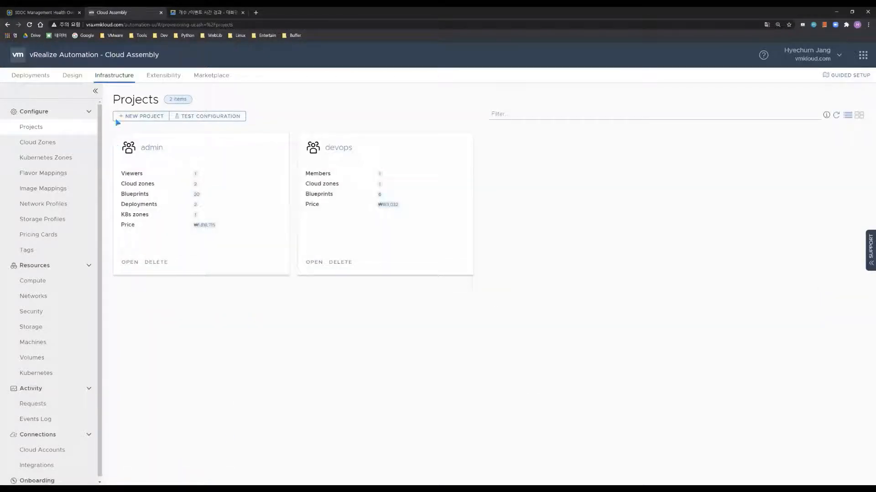
left_click(74, 79)
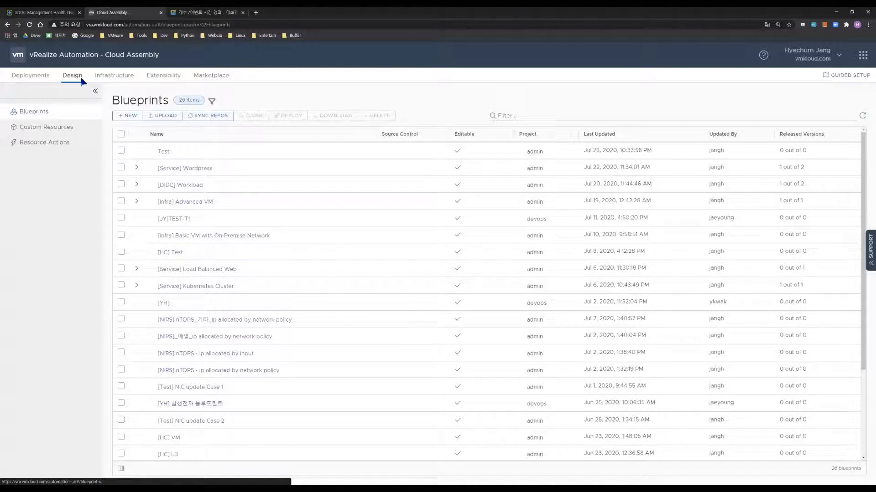
Delete the Test blueprint
left_click(137, 116)
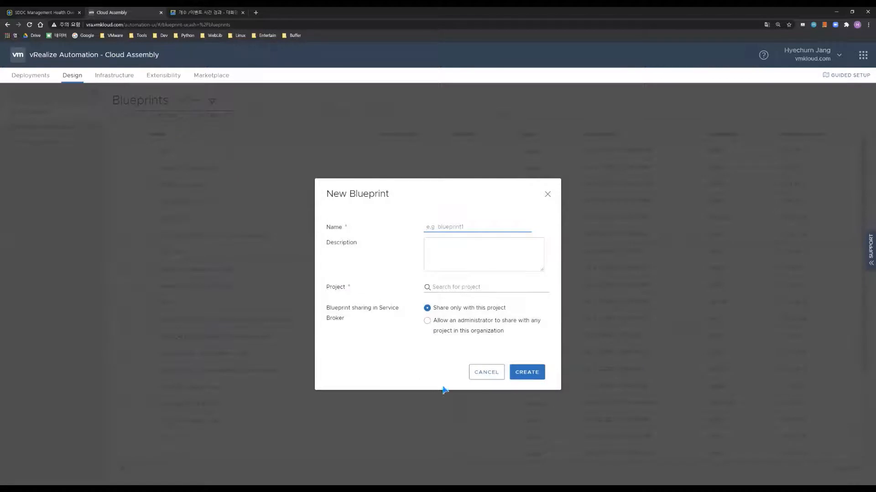
left_click(484, 372)
left_click(121, 150)
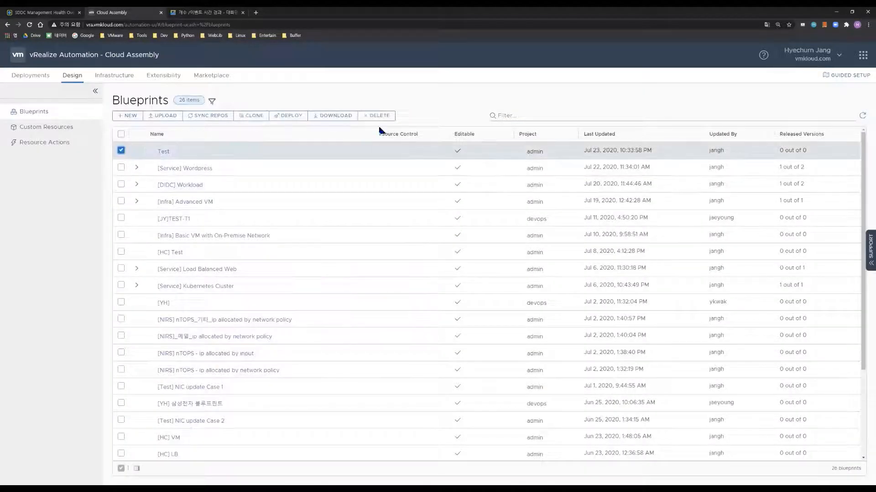
left_click(376, 116)
left_click(542, 305)
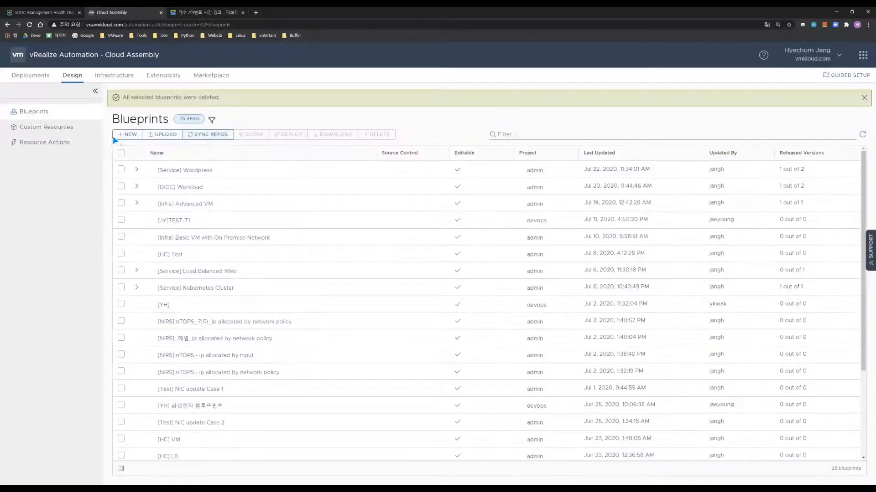
Create a new blueprint named HP VM in the admin project
left_click(115, 136)
left_click(492, 228)
type("HP VM")
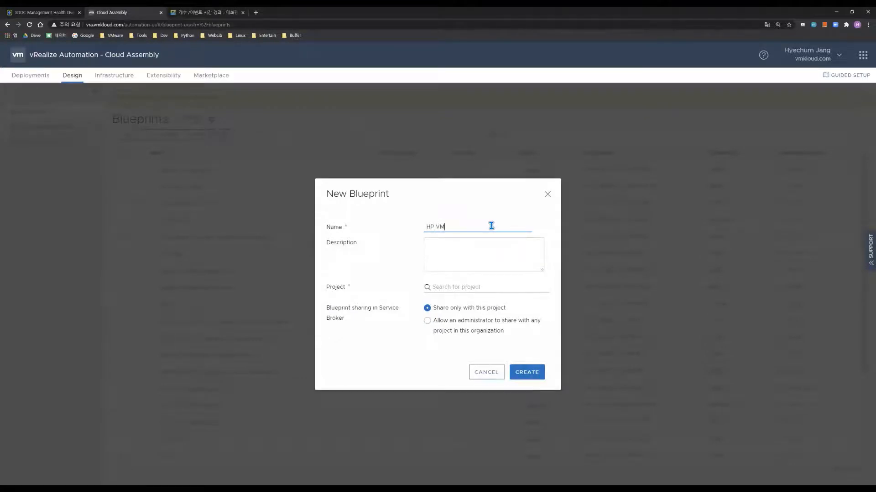
left_click(479, 287)
left_click(456, 309)
left_click(529, 373)
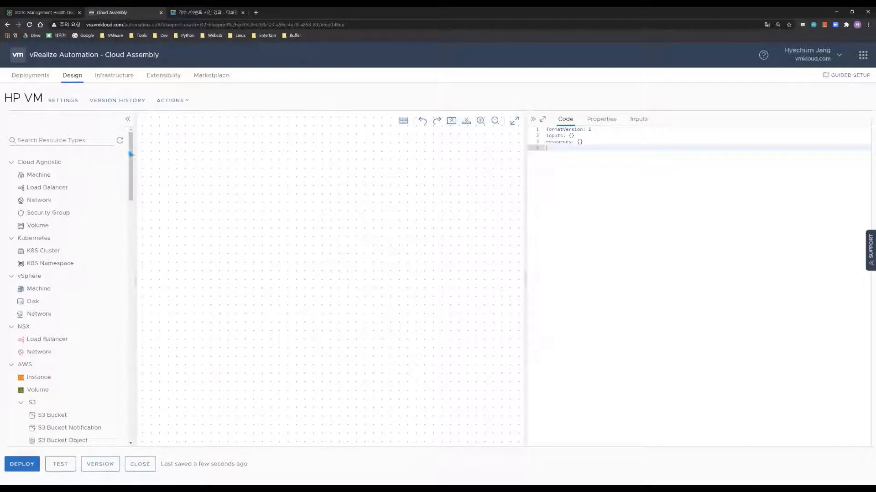
Place Cloud_Network_1 and Cloud_Machine_1 on the canvas and connect the machine to the network
left_click_drag(129, 147, 130, 114)
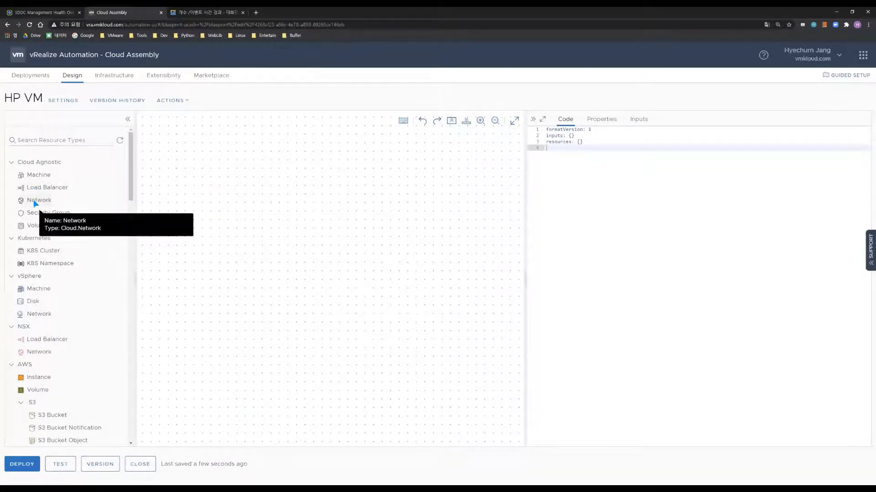
left_click_drag(64, 198, 283, 278)
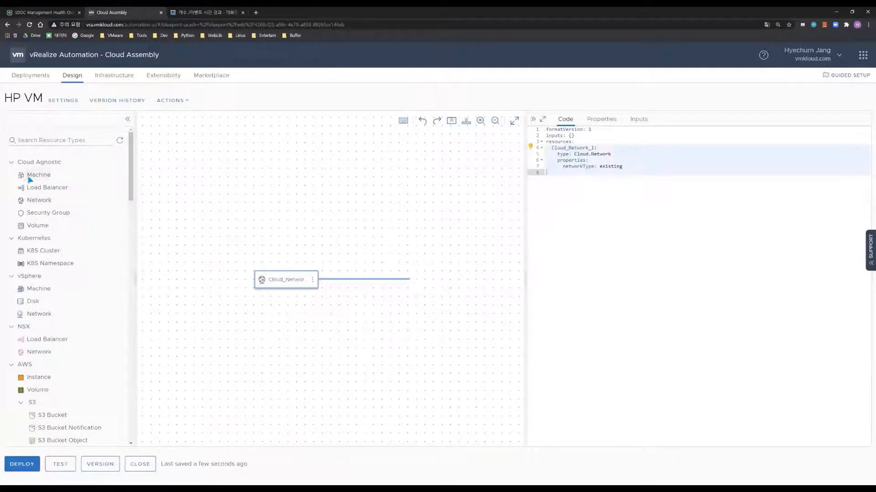
left_click_drag(41, 180, 363, 263)
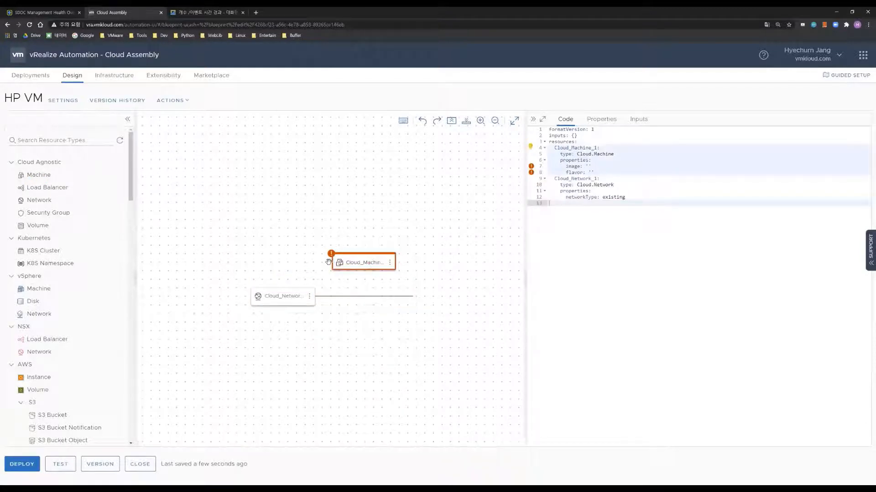
left_click_drag(331, 265, 280, 296)
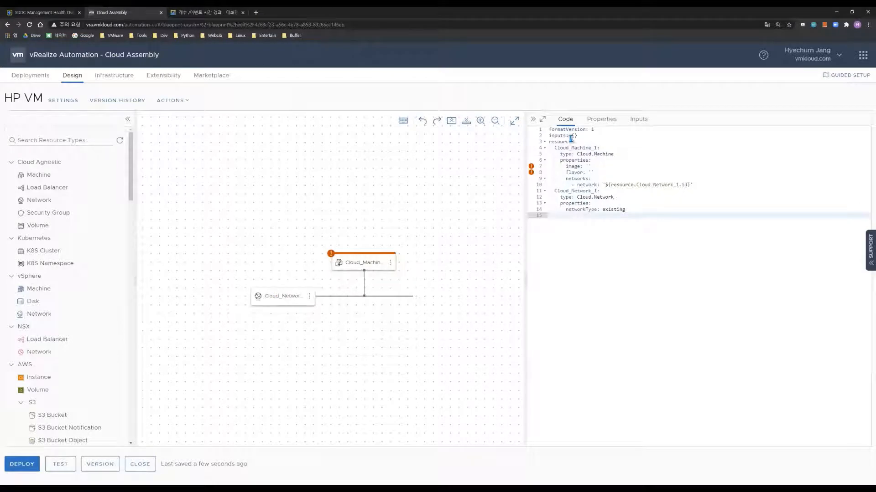
Rename the machine to vm and add a constraints property under the network's properties
left_click(667, 213)
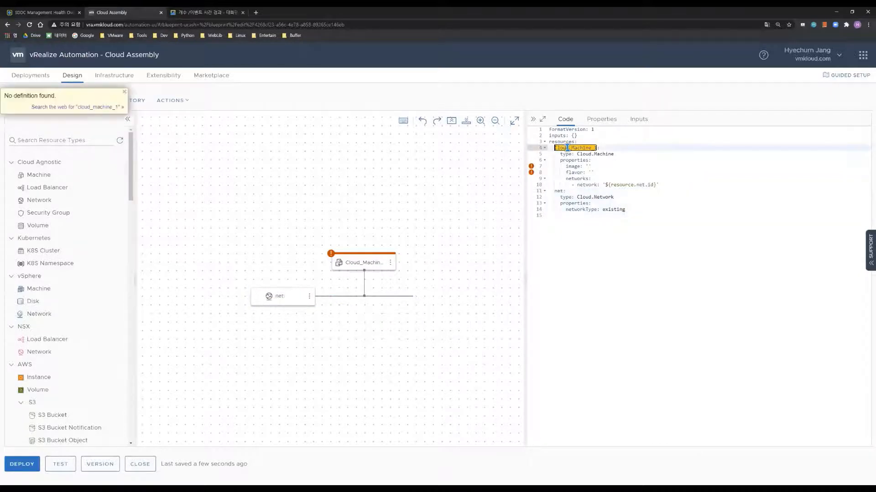
type("vm:")
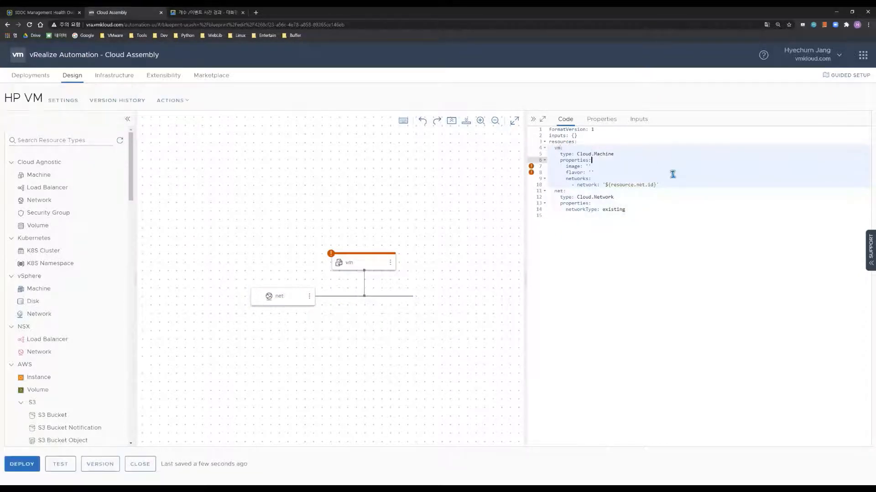
left_click(636, 210)
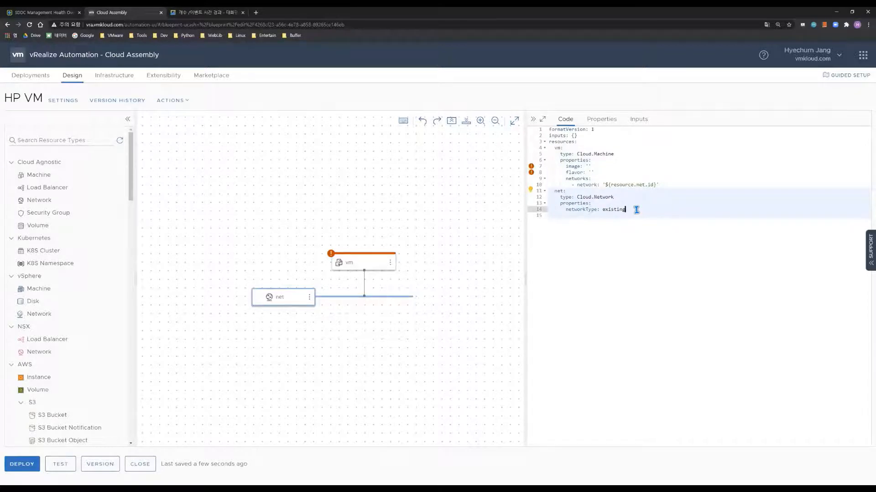
key("Return")
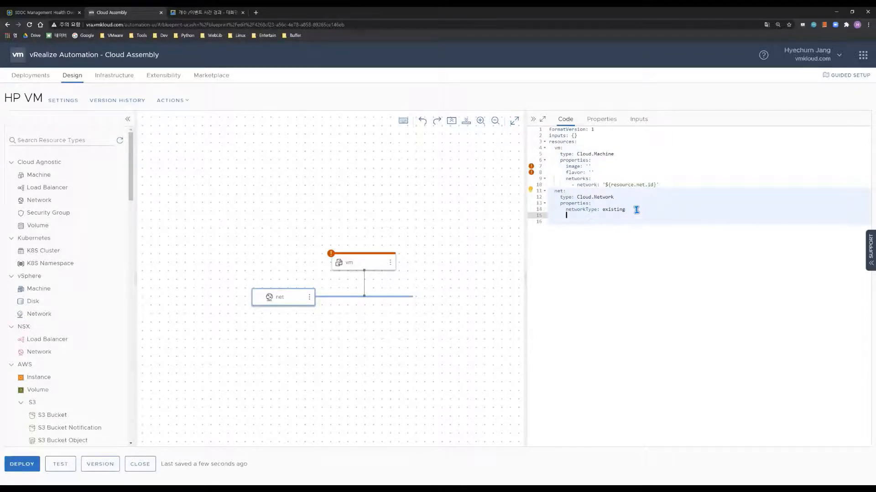
type("con")
key("BackSpace")
key("BackSpace")
type("onstraints:")
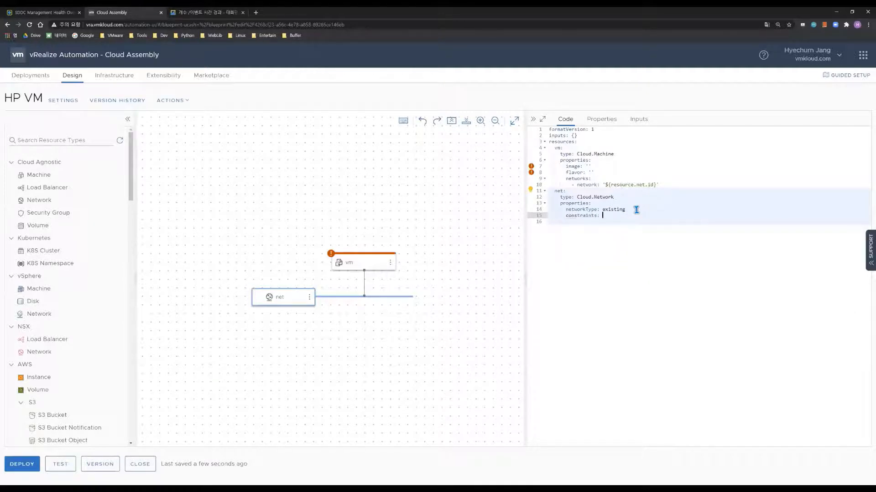
key("Return")
Constrain the net network to the tag net:prod
type("- tag:")
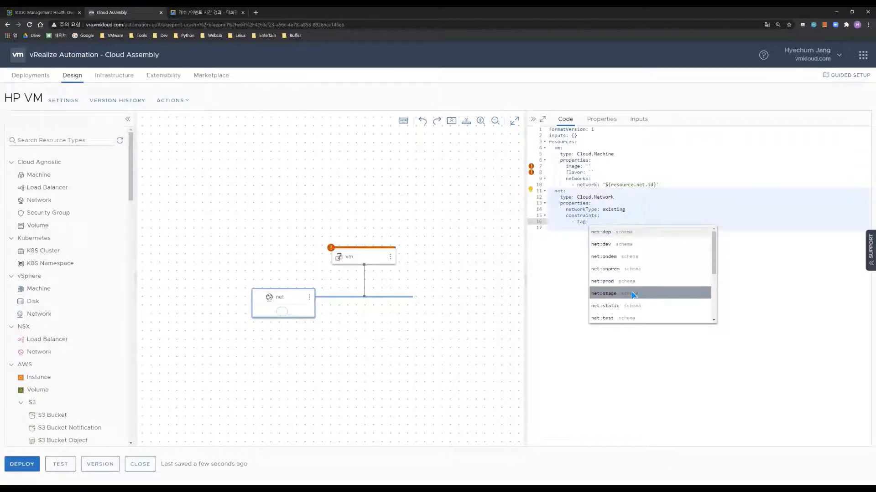
scroll(633, 296, "down", 2)
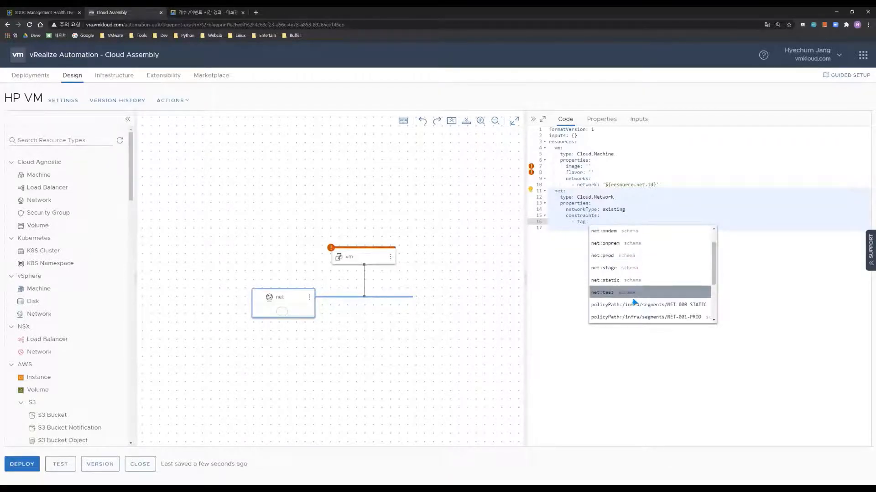
scroll(635, 301, "up", 2)
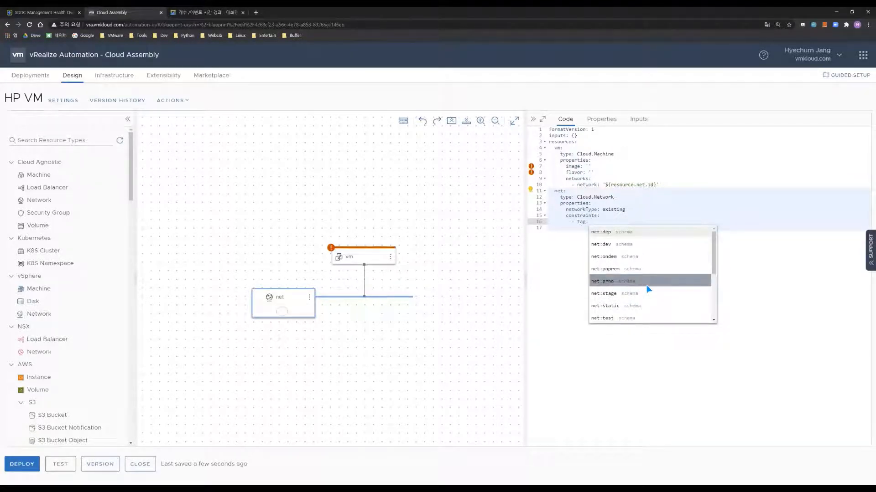
left_click(627, 284)
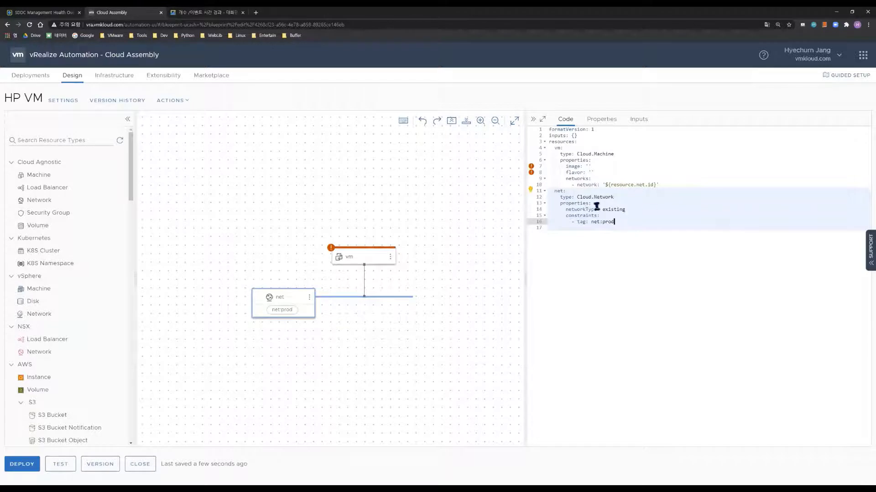
left_click(582, 149)
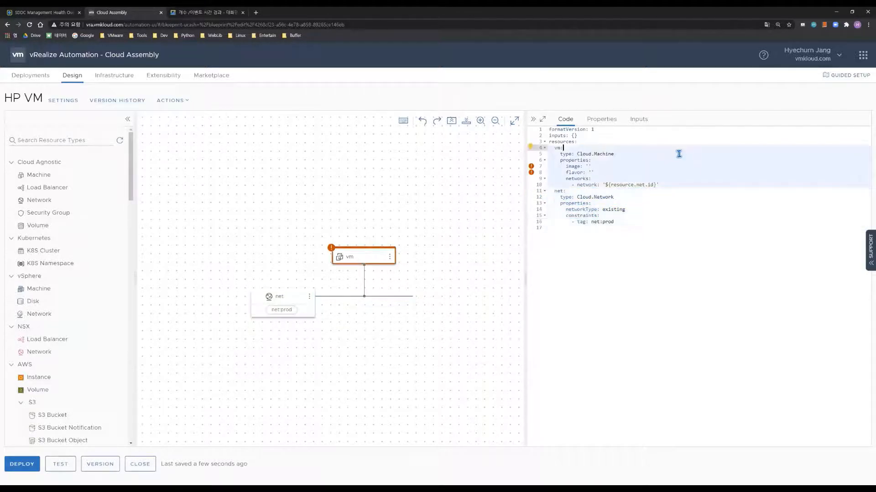
left_click(636, 166)
Set the vm machine's image to ubuntu18 and its flavor to medium
left_click(588, 167)
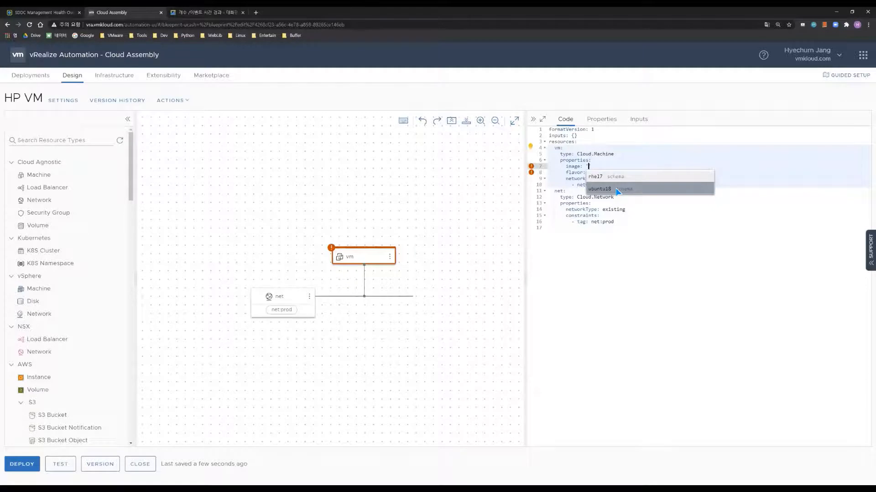
left_click(617, 192)
left_click(616, 172)
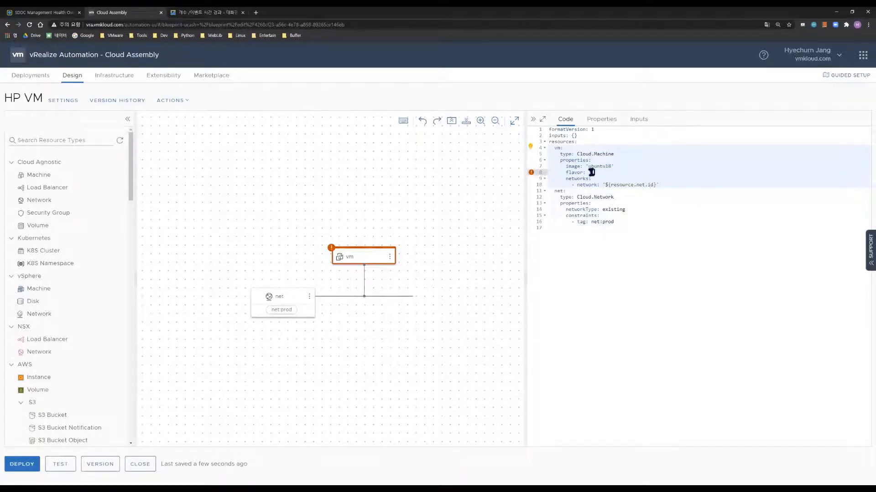
type("'")
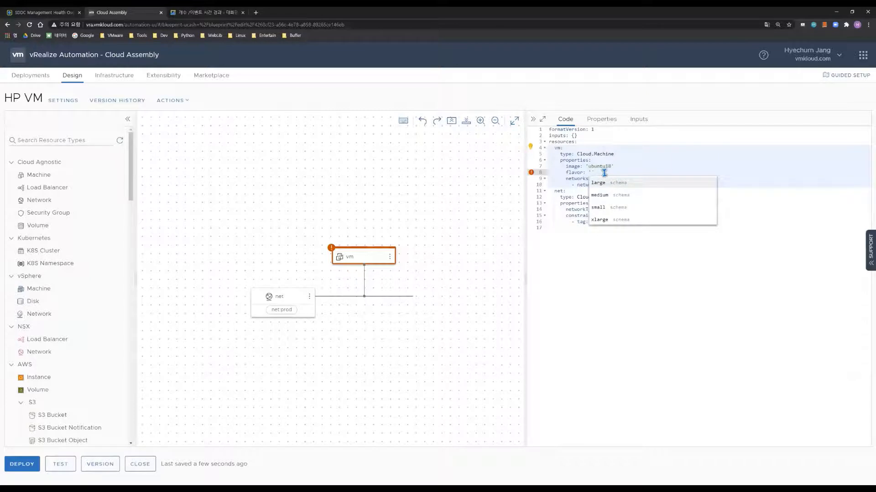
left_click(632, 197)
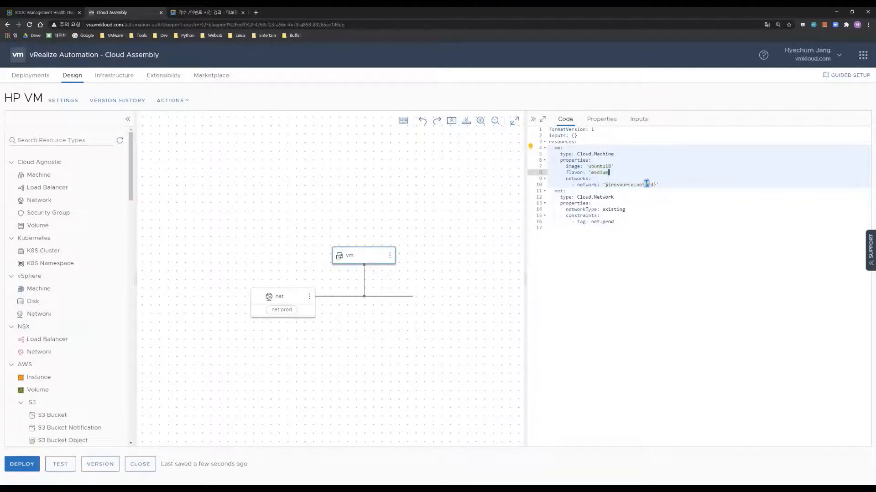
left_click(678, 185)
Add assignment: static to the vm machine's network entry
type("'")
key("Return")
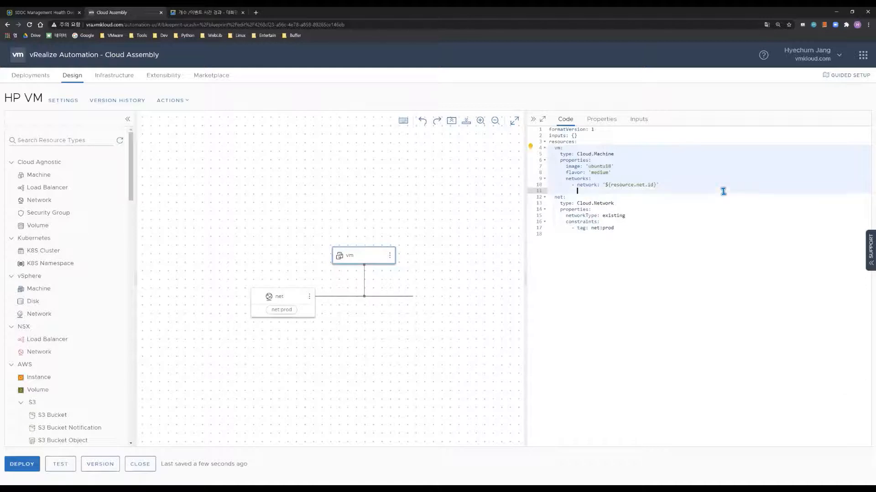
type("assin")
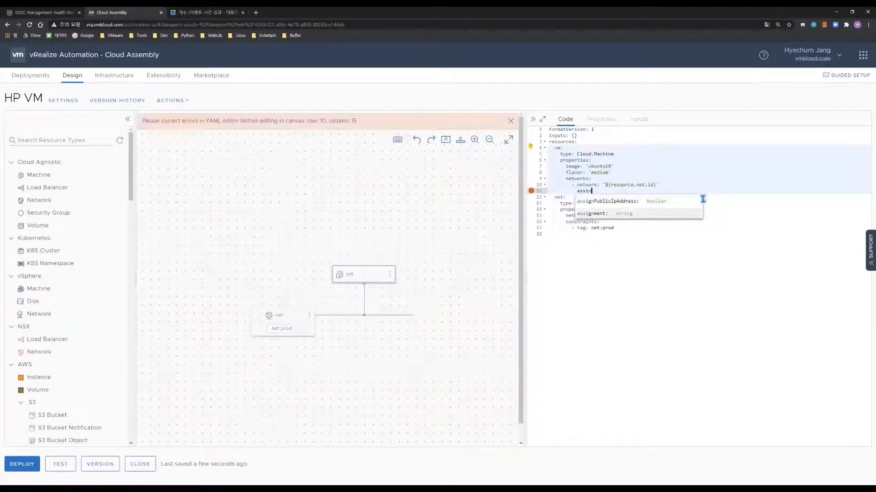
key("Down")
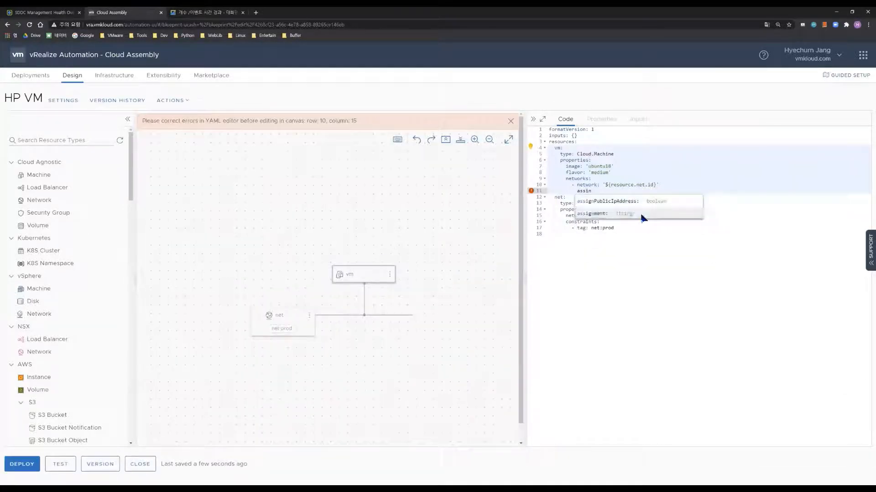
key("Return")
left_click(646, 214)
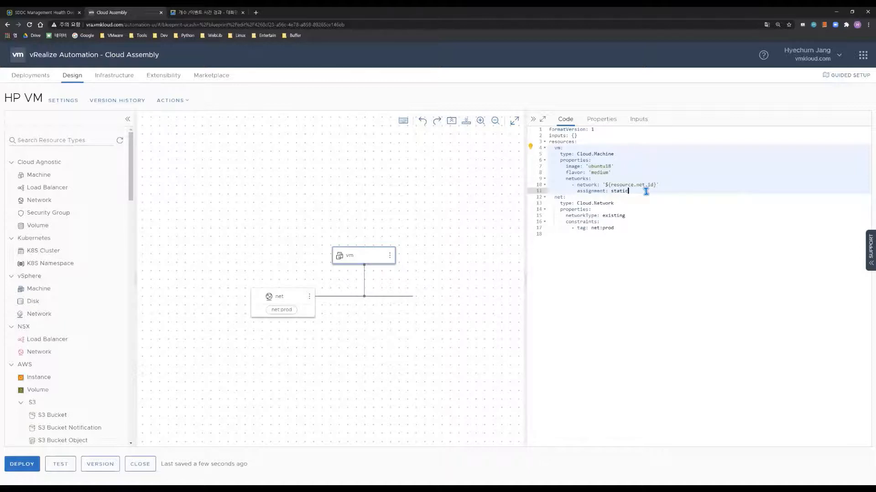
key("Return")
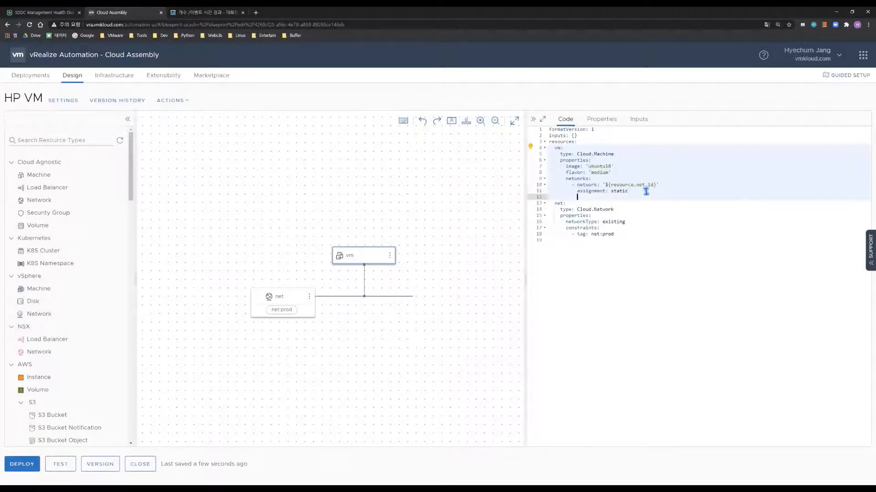
key("BackSpace")
key("BackSpace")
Add a constraints entry to vm with tag env:vmw
type("constraints:")
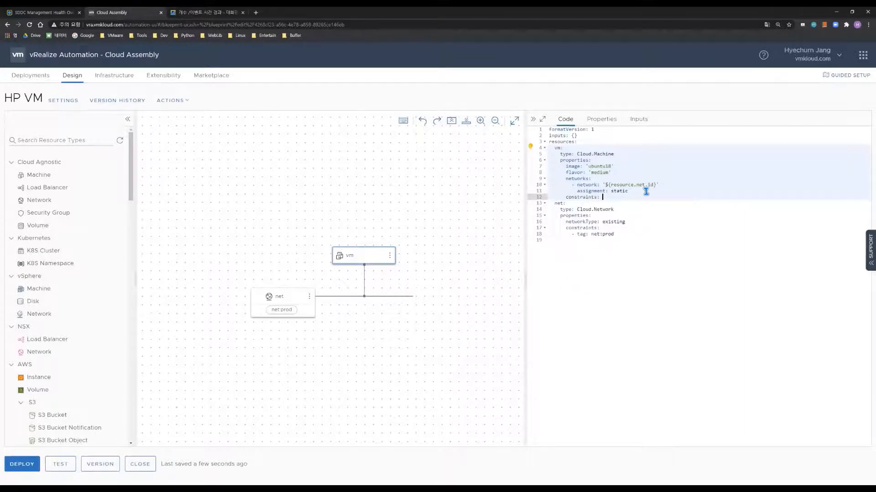
key("Return")
type("- tag:")
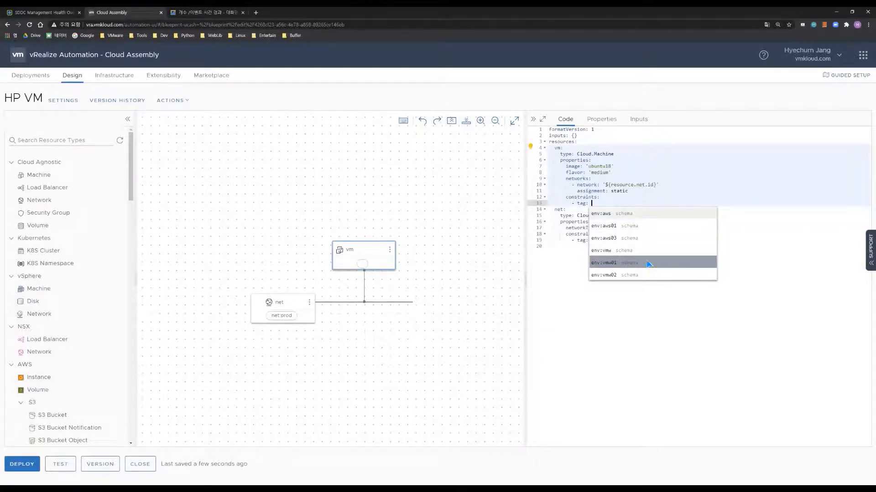
left_click(624, 253)
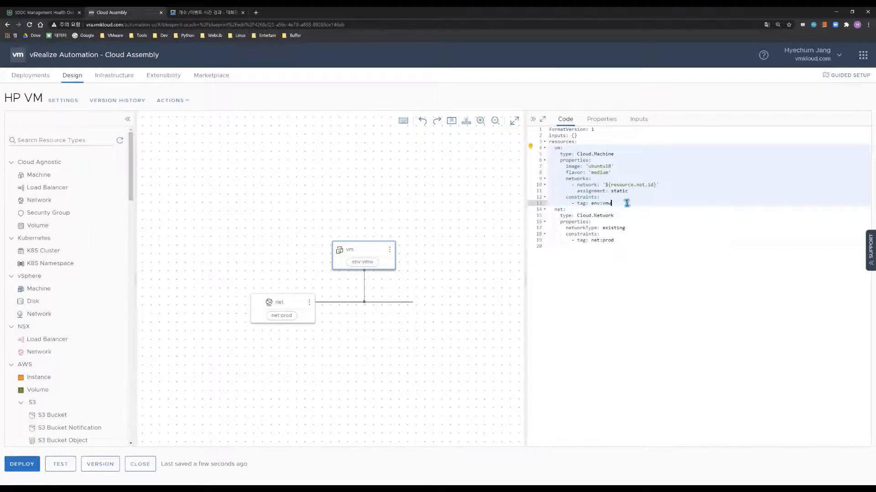
left_click(647, 250)
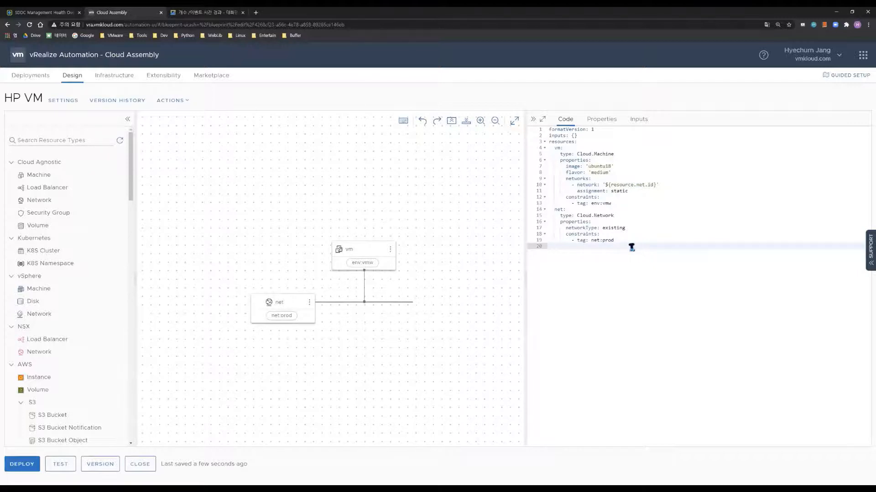
left_click(551, 214)
key("Escape")
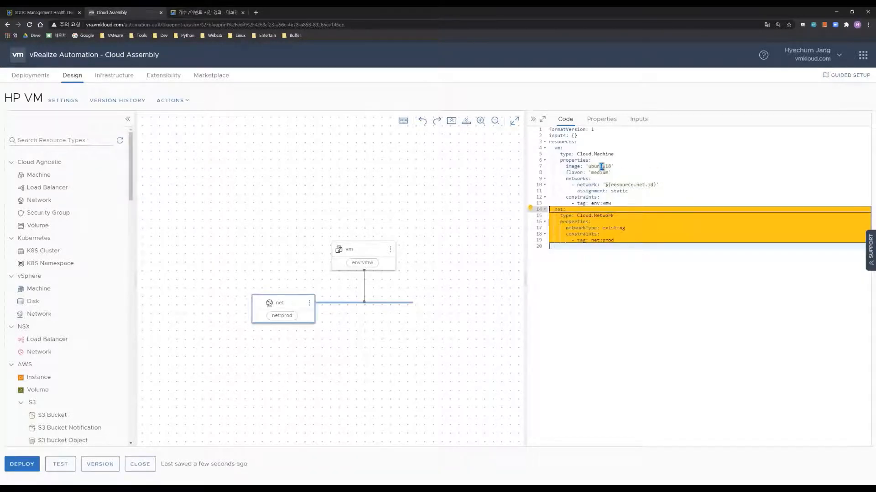
double_click(599, 166)
left_click(655, 169)
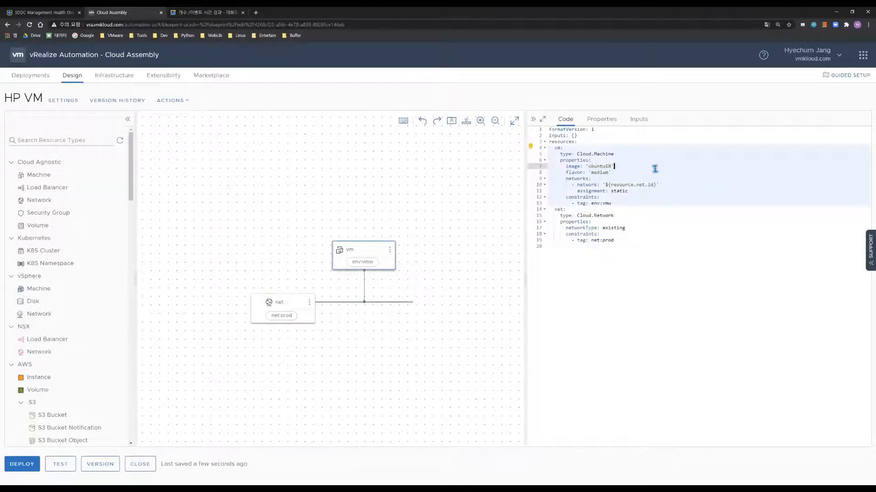
left_click(611, 172)
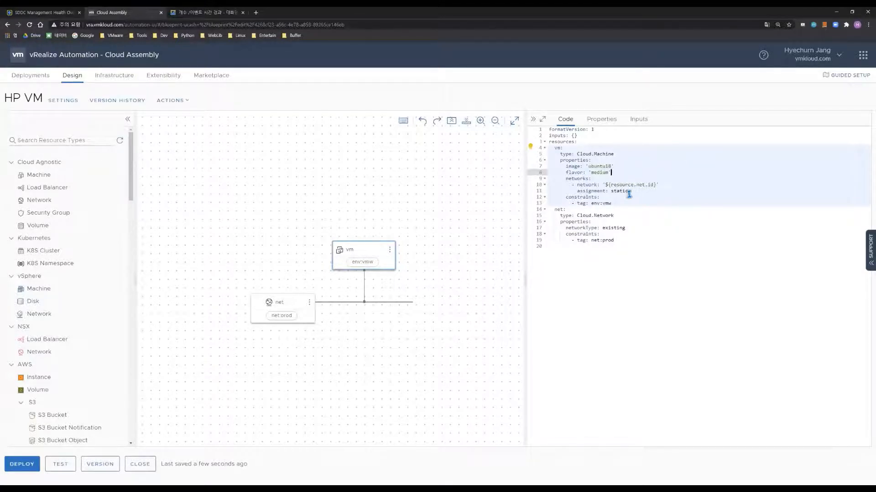
left_click(618, 204)
left_click(62, 468)
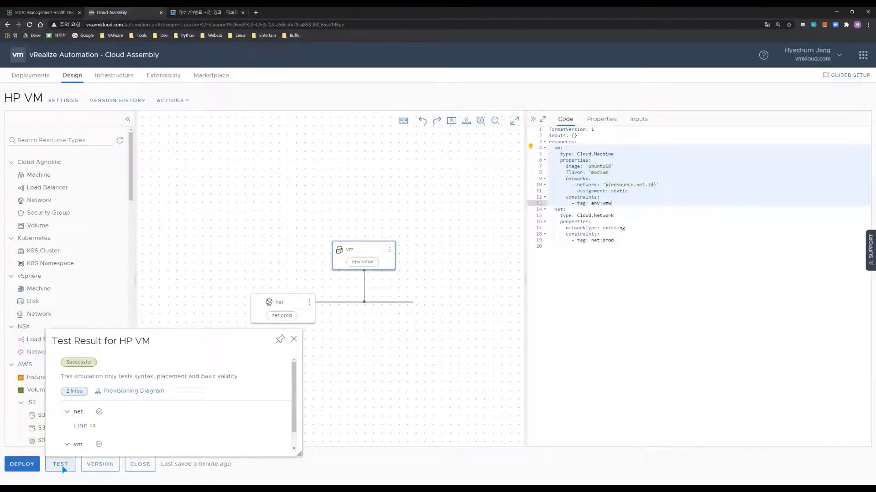
double_click(75, 362)
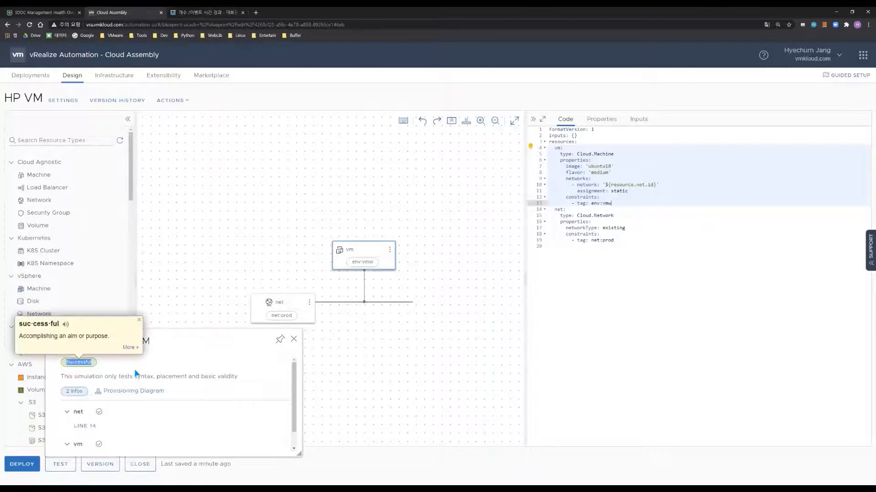
left_click(94, 369)
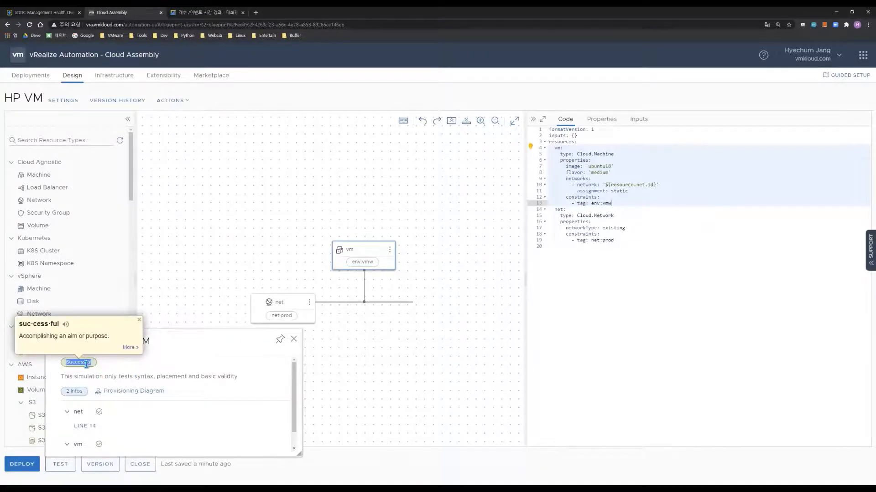
left_click(293, 340)
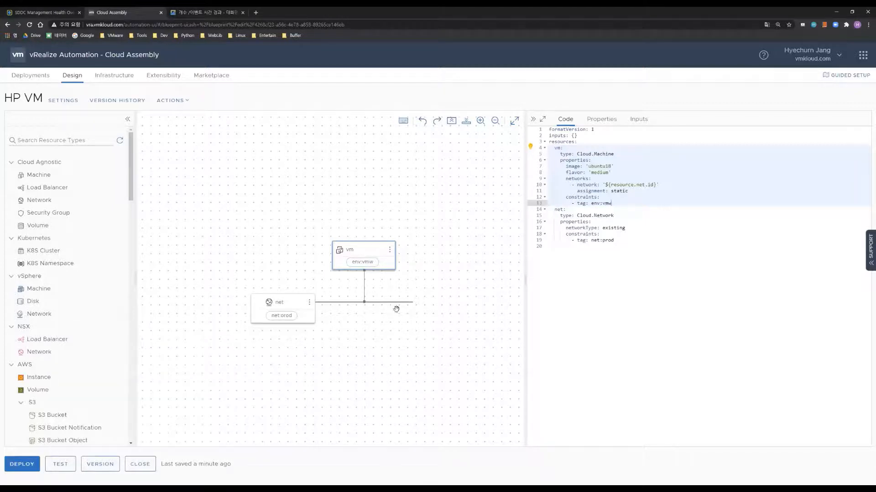
left_click(711, 250)
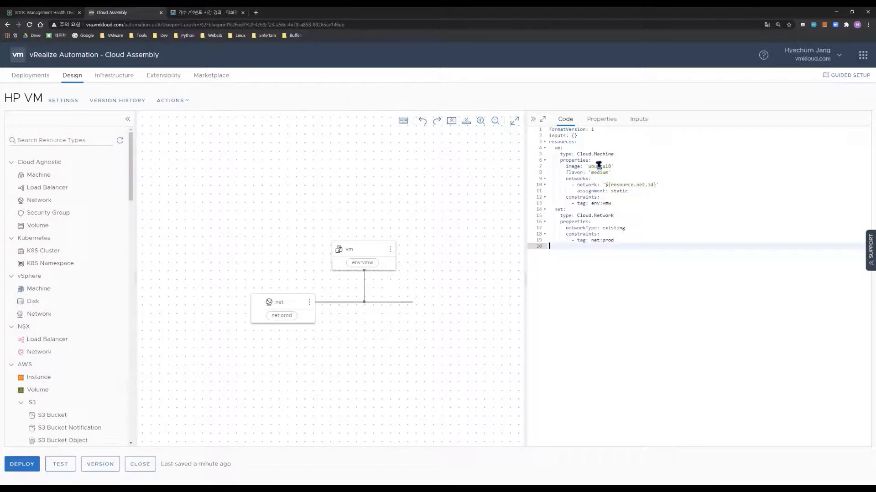
Replace the empty inputs block with an image input of type string and an enum list
left_click(598, 136)
key("BackSpace")
key("BackSpace")
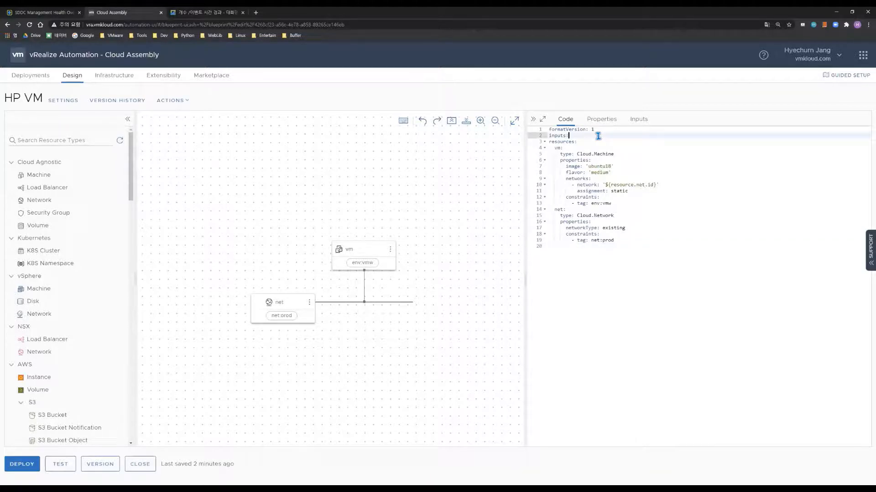
key("Return")
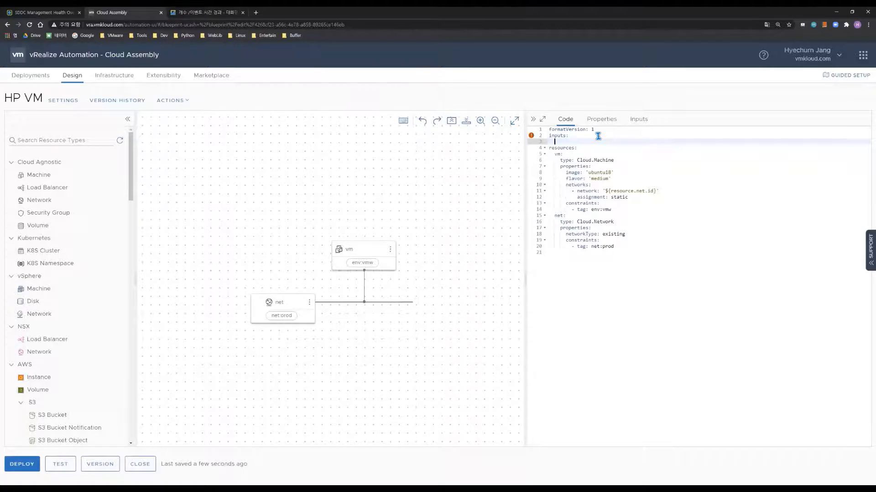
type("image:")
key("Return")
type("t")
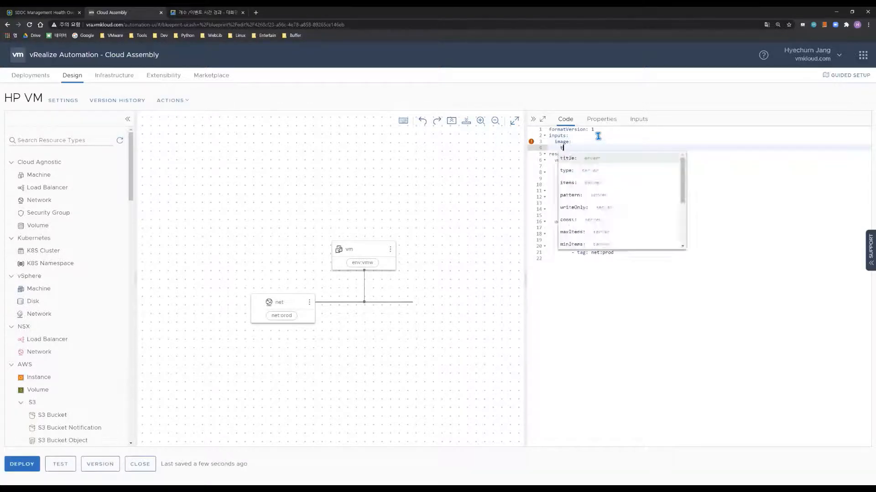
type("ype: ")
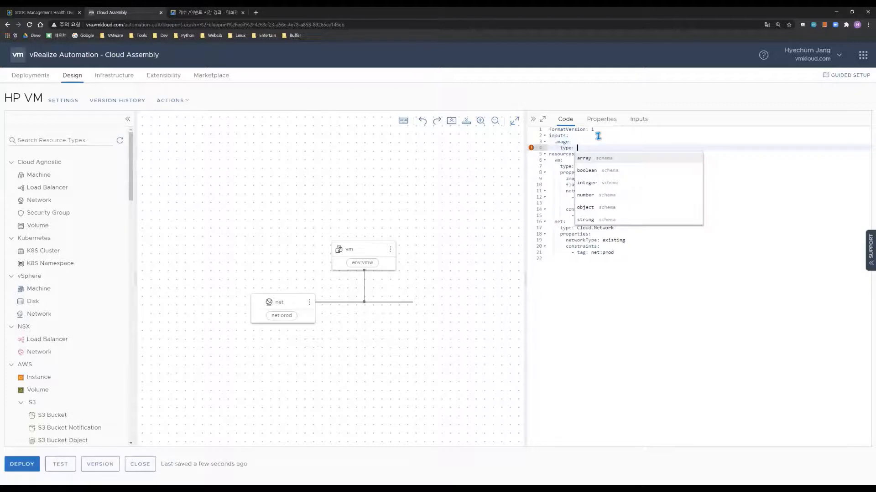
type("string")
key("Return")
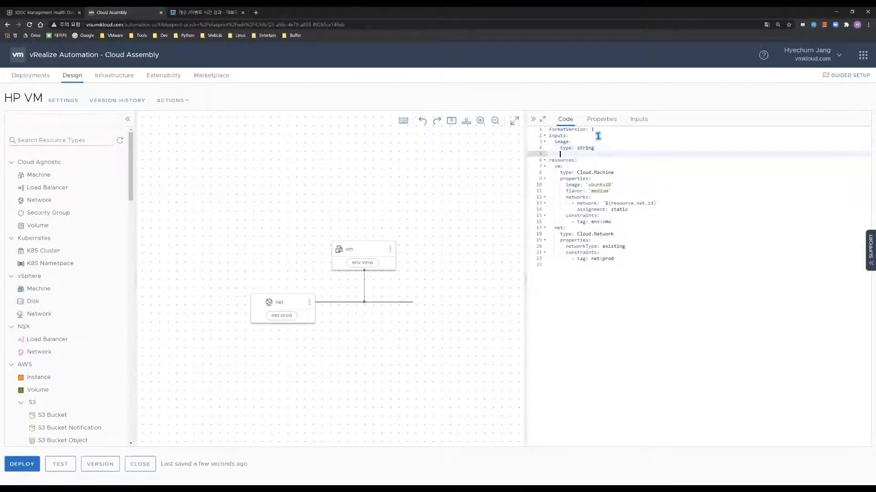
type("enum")
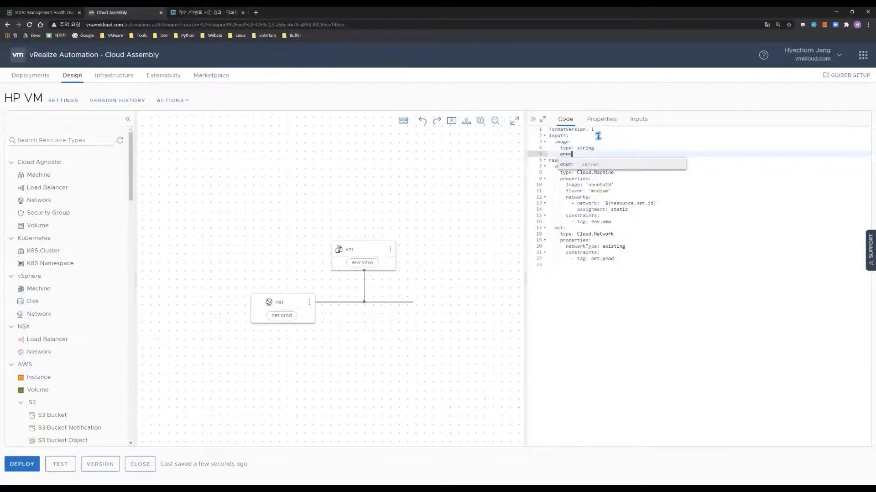
key("Return")
List ubuntu18 and rhel7 as image choices, default ubuntu18, titled Select Image
type("-")
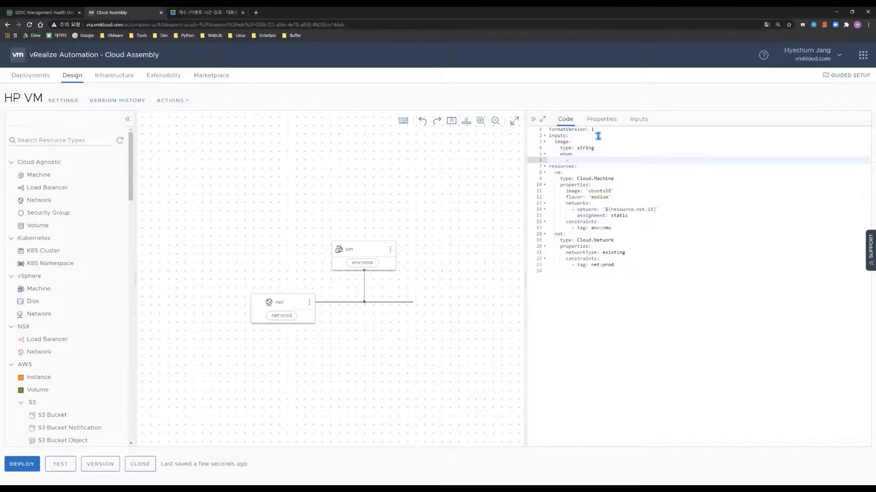
type(" ubuntu18")
key("Return")
type("- rhe")
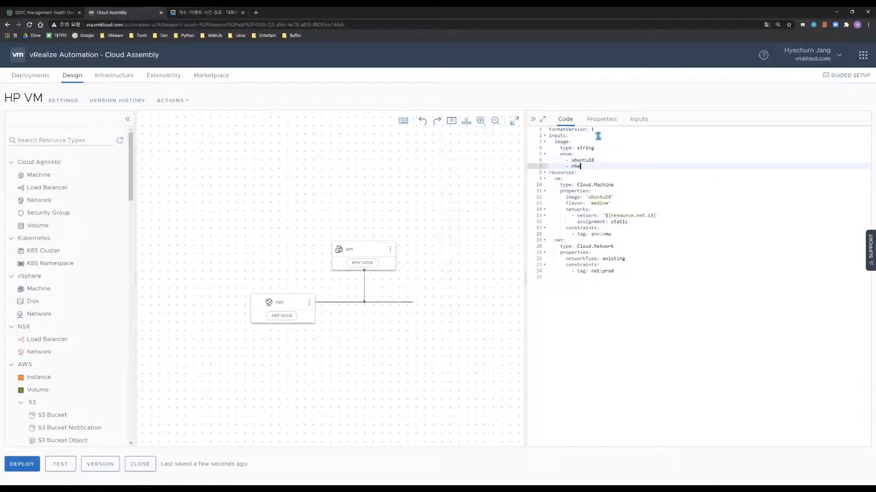
type("l78")
key("BackSpace")
key("Return")
key("BackSpace")
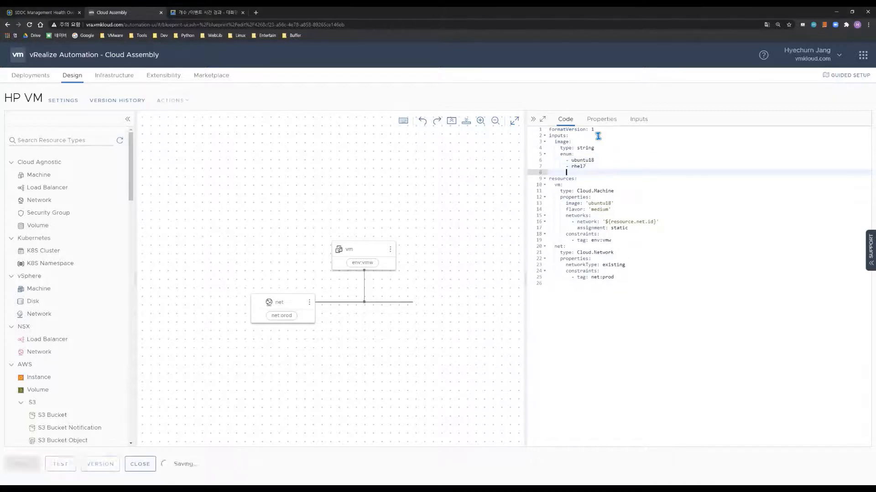
type("default: ubuntu18")
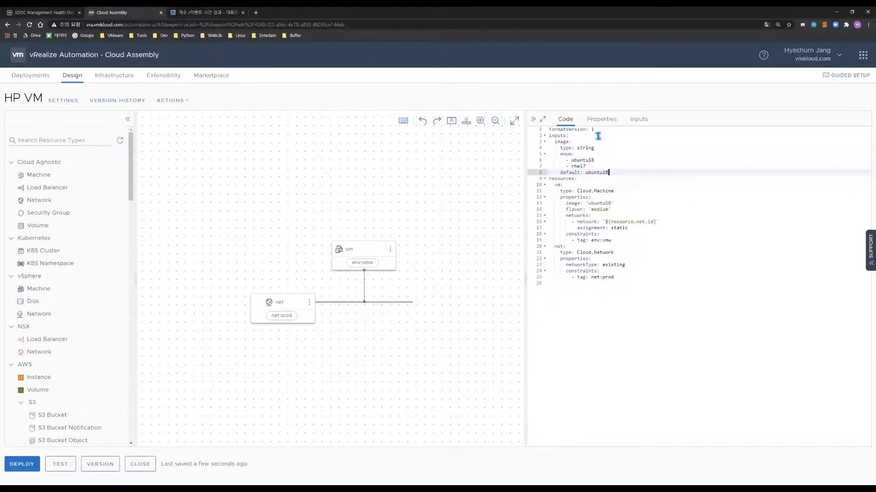
key("Return")
type("title: ")
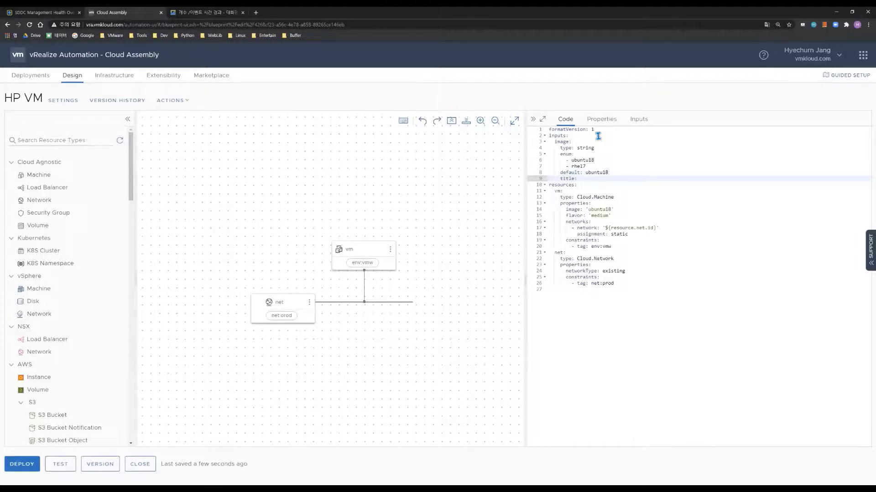
type("Select Image")
Replace the vm's fixed ubuntu18 image with '${input.image}'
double_click(602, 209)
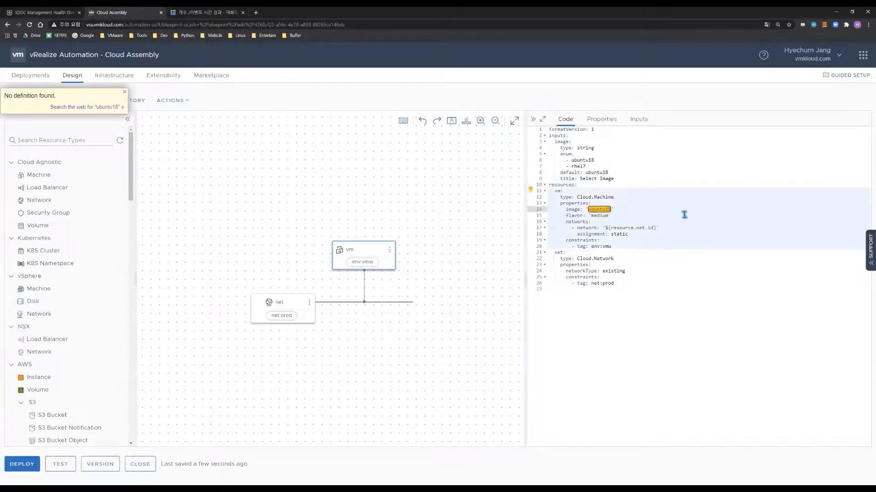
type("${")
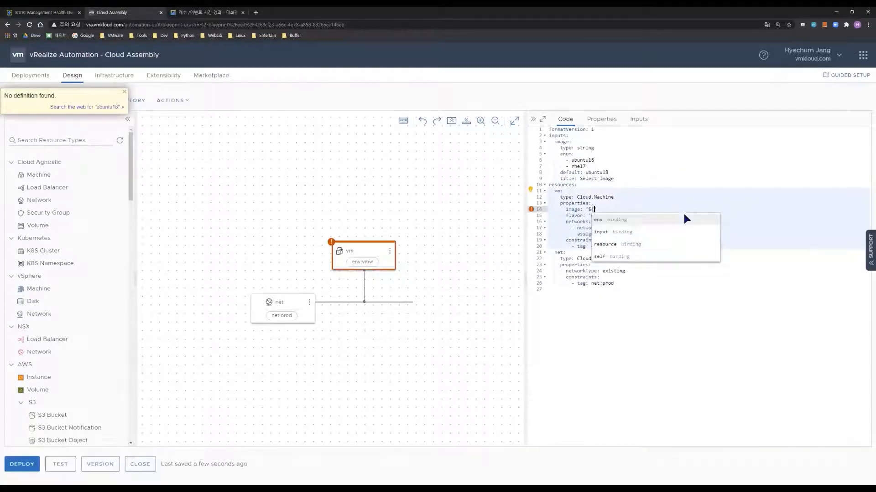
type("}")
key("BackSpace")
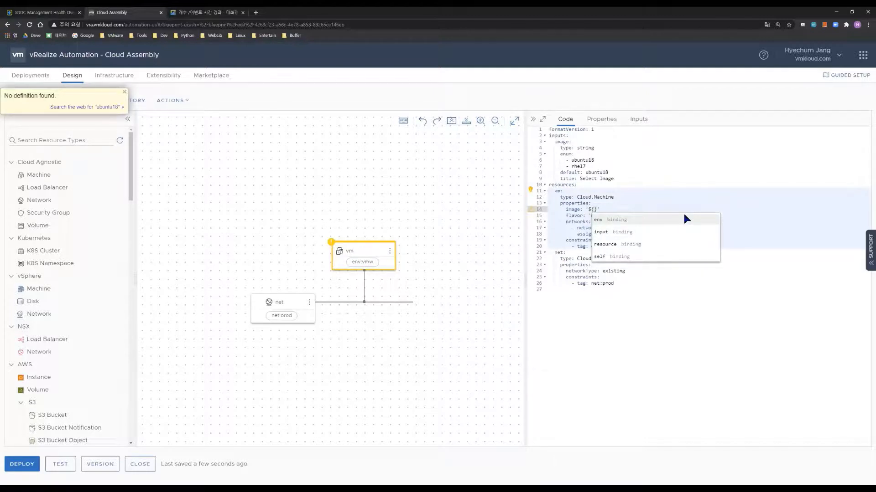
type("input")
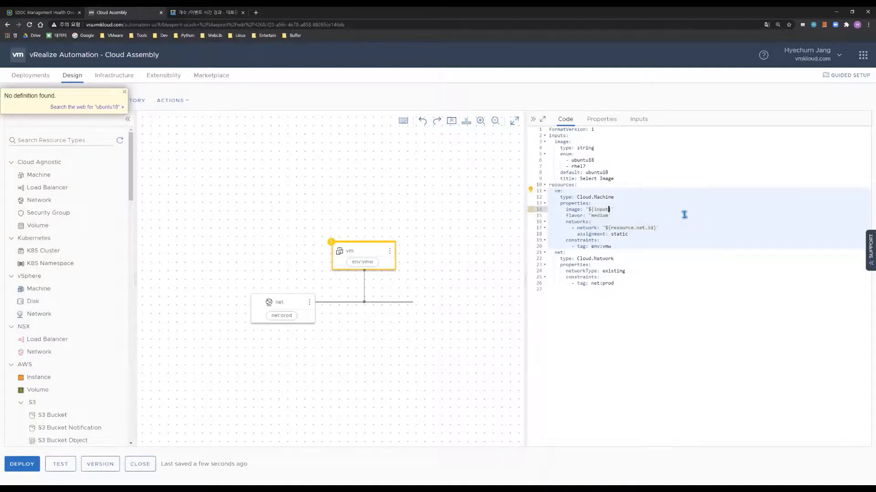
type(".")
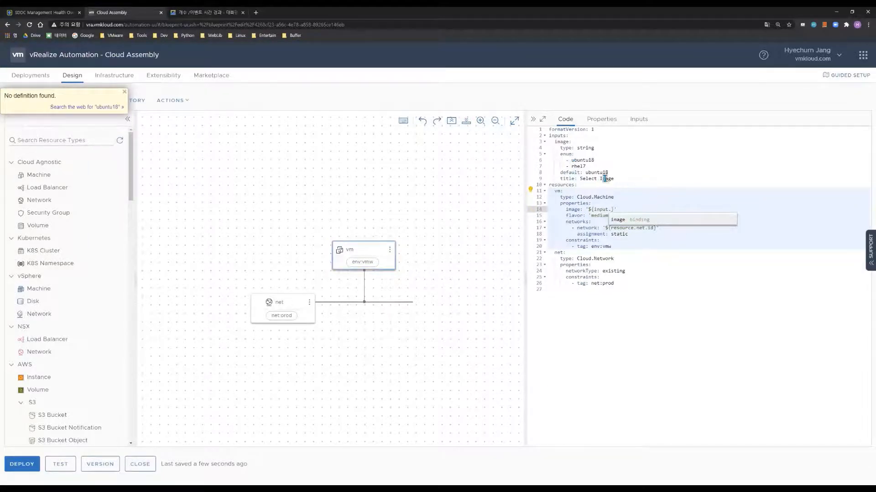
left_click(627, 221)
left_click(695, 234)
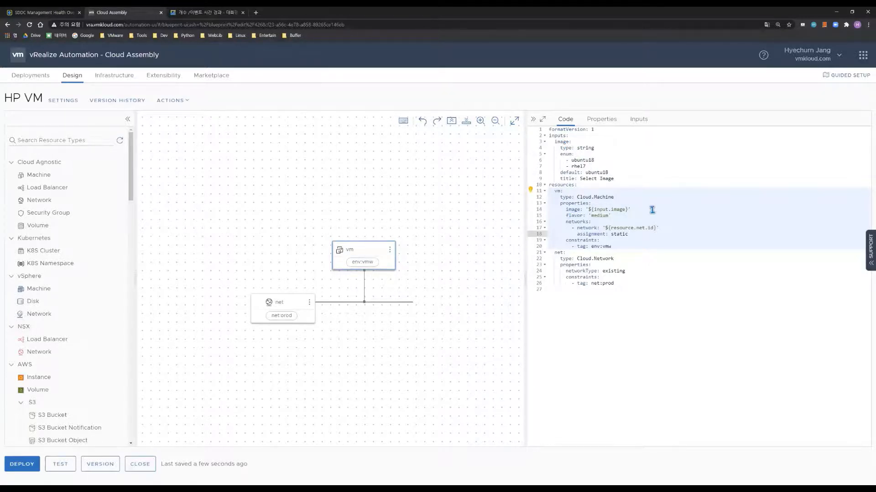
left_click_drag(651, 210, 584, 210)
left_click(674, 209)
Test the blueprint with Select Image set to ubuntu18 and confirm the Successful result
left_click(63, 464)
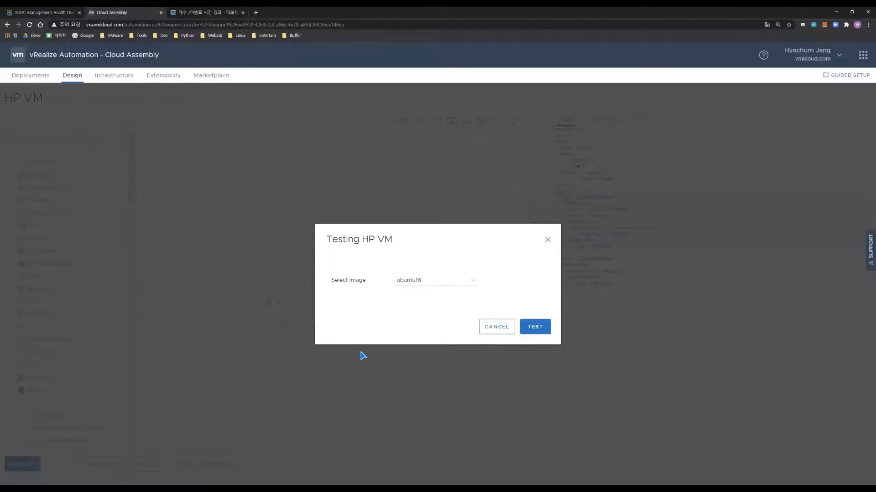
left_click(430, 283)
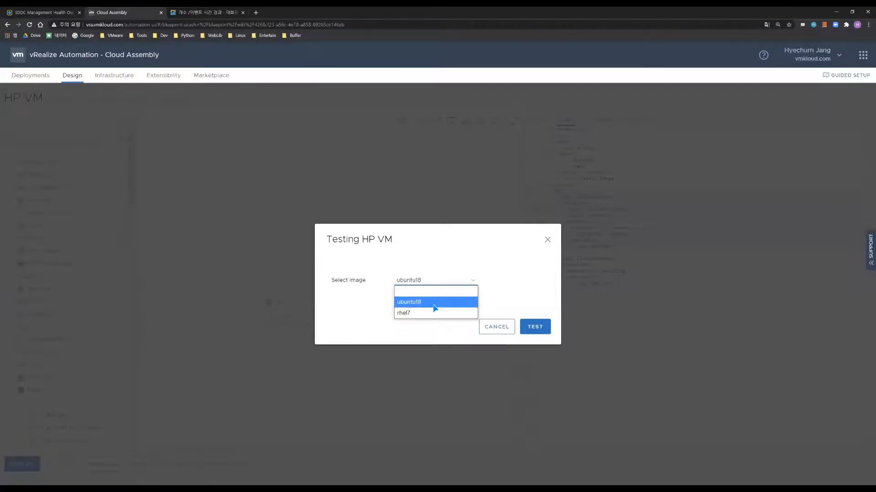
left_click(434, 303)
left_click(535, 326)
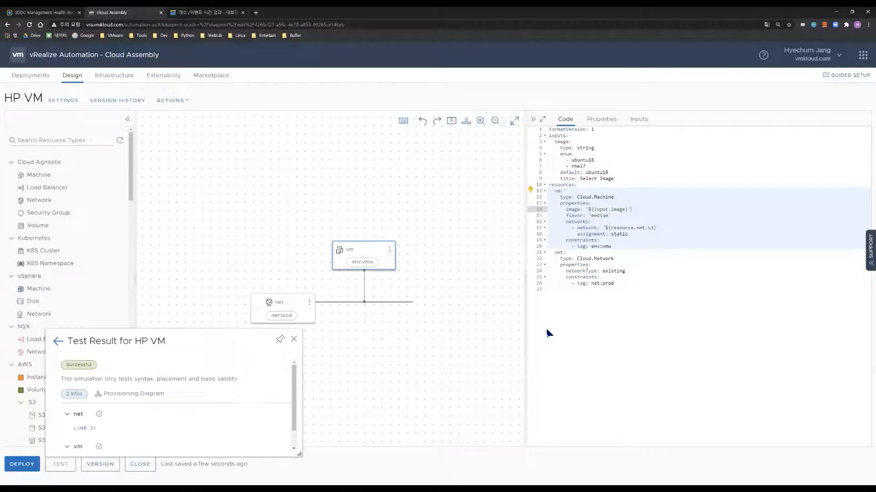
double_click(82, 365)
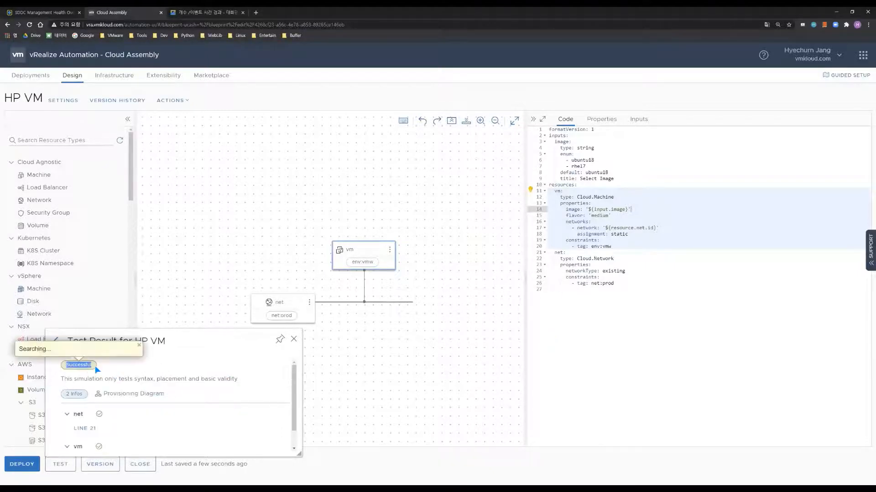
left_click(296, 337)
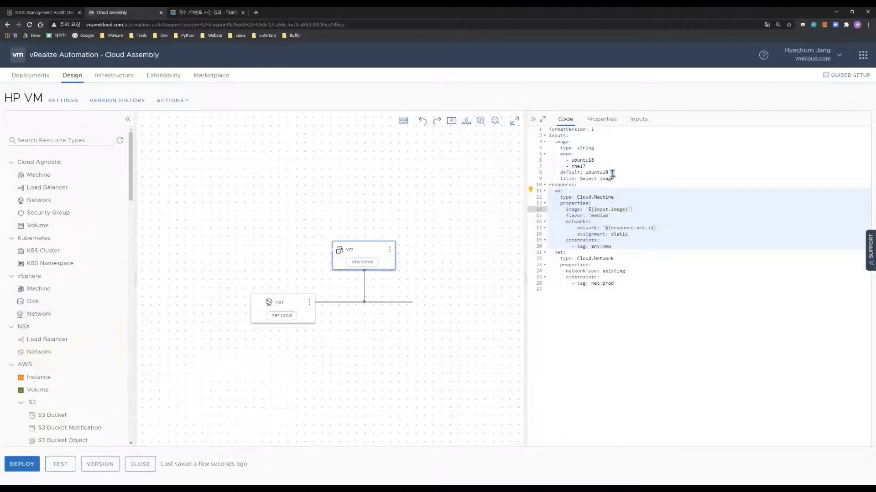
Add a string flavor input with choices small, medium and large
left_click(638, 180)
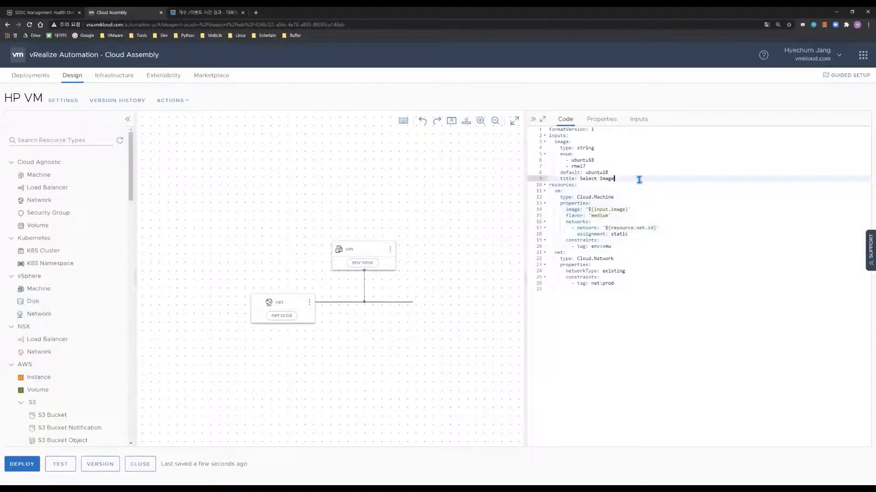
key("Return")
type("flavor")
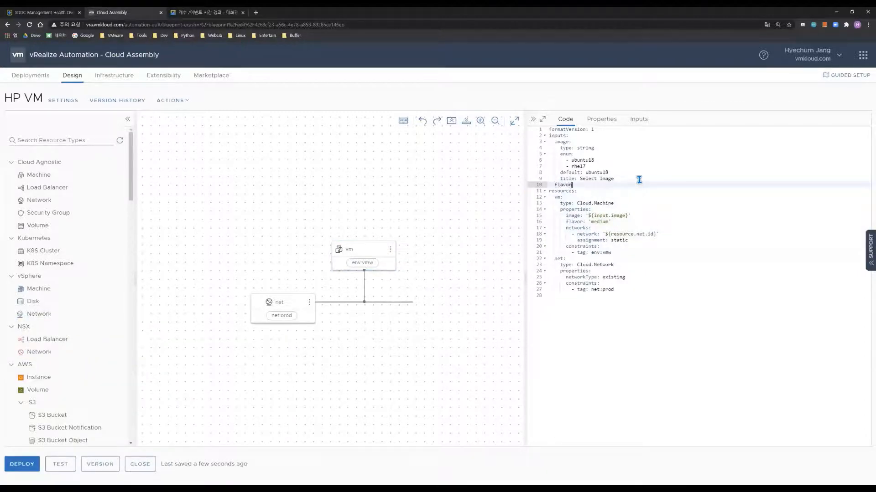
type(":")
key("Return")
type("type: ")
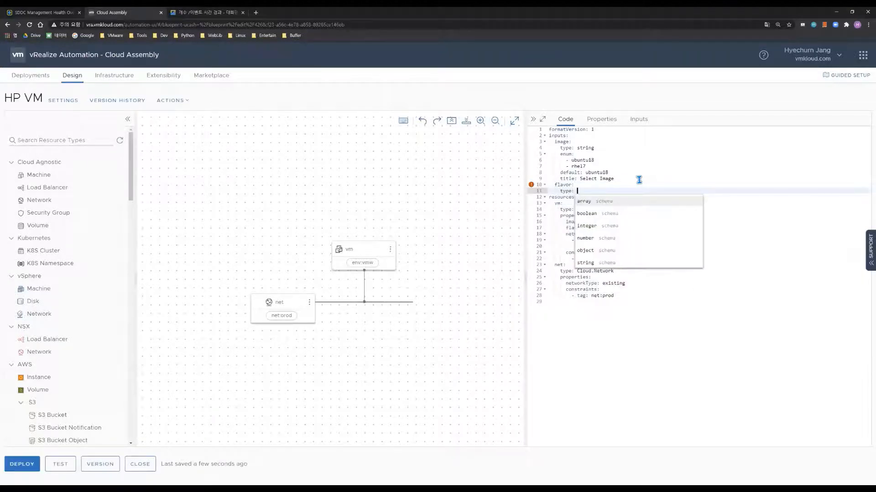
type("string")
key("Return")
key("Return")
type("enum:")
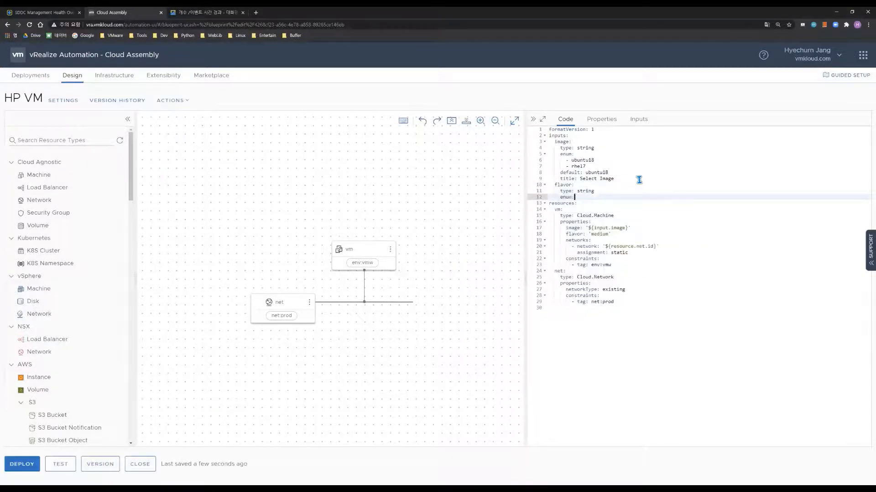
key("Return")
type("- small")
key("Return")
type("- me")
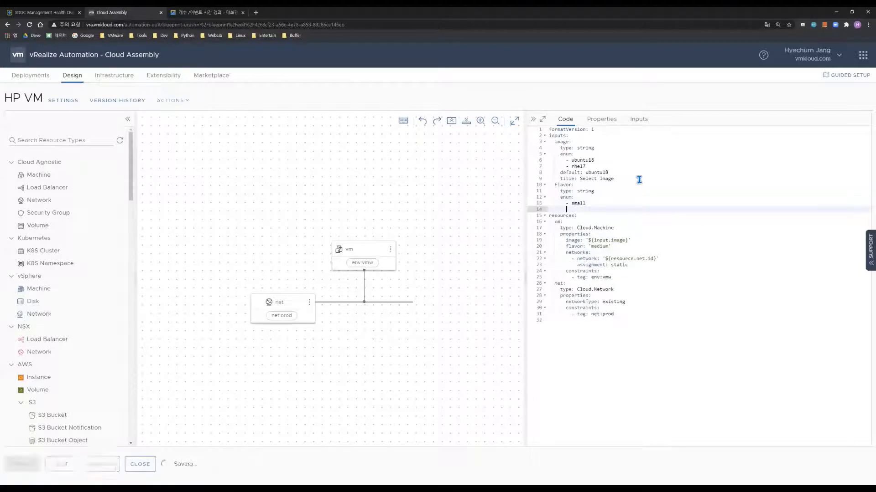
type("dium")
key("Return")
type("- lar")
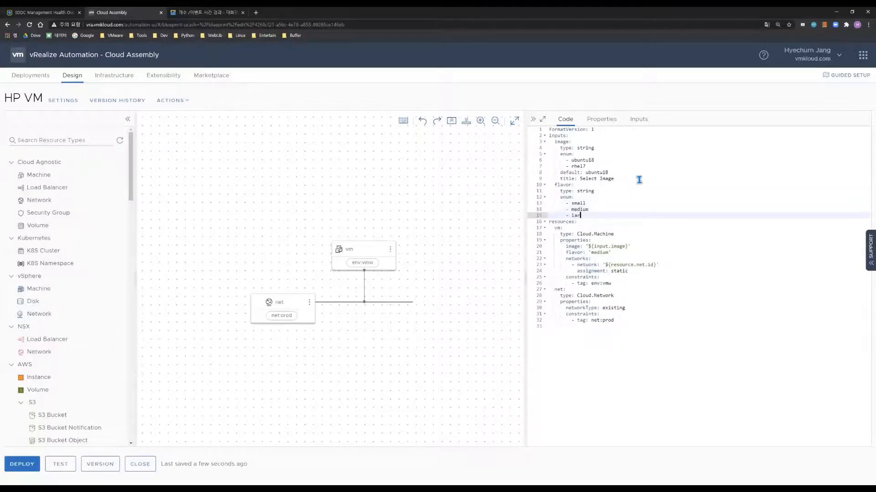
type("ger")
Give the flavor input default medium and title Select Spec; bind vm's flavor to '${input.flavor}'
key("Return")
type("default: me")
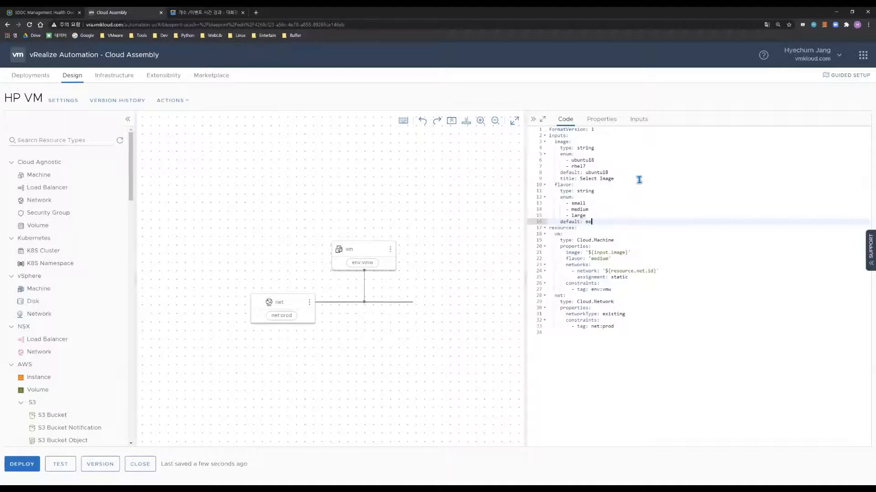
type("dium")
key("Return")
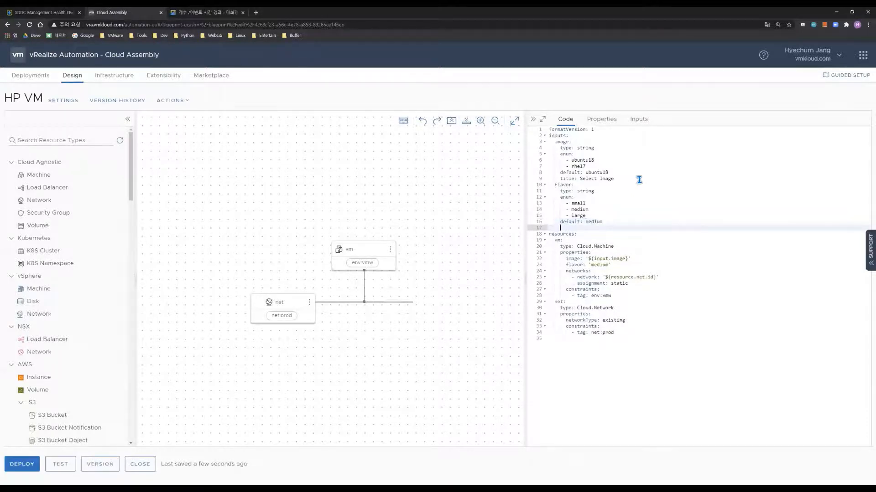
type("title: Select Spec")
double_click(598, 264)
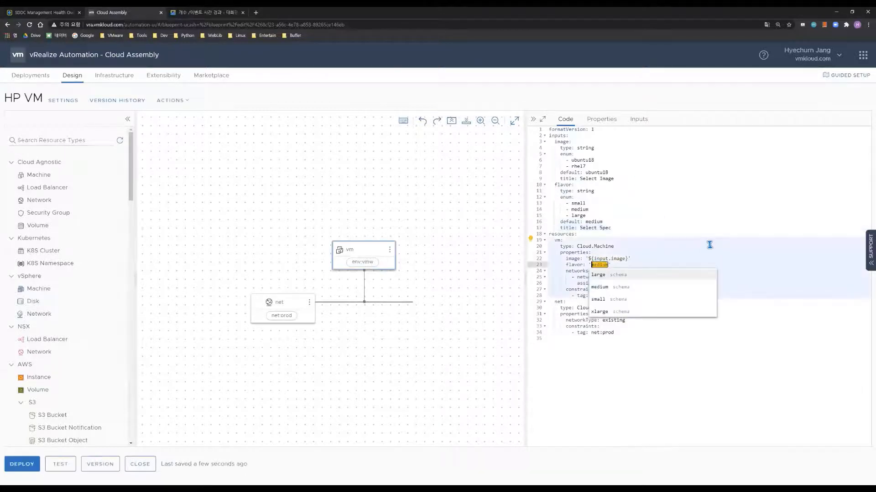
type("${input.")
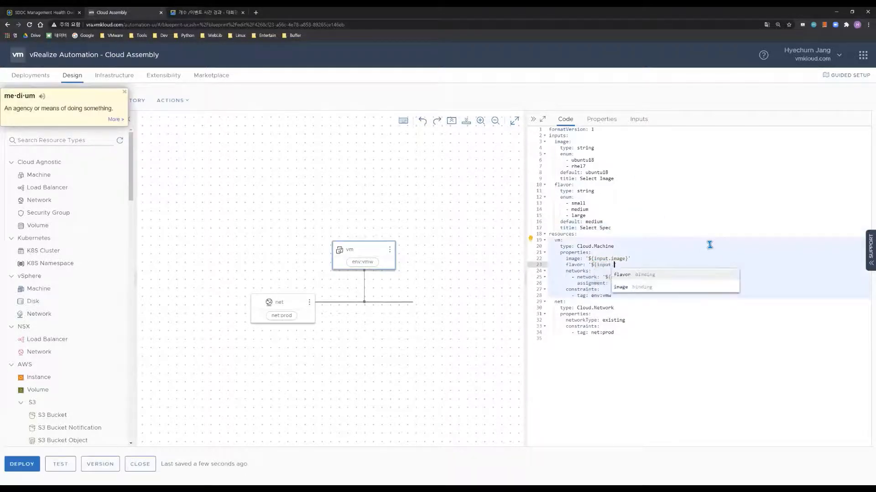
type("flavor")
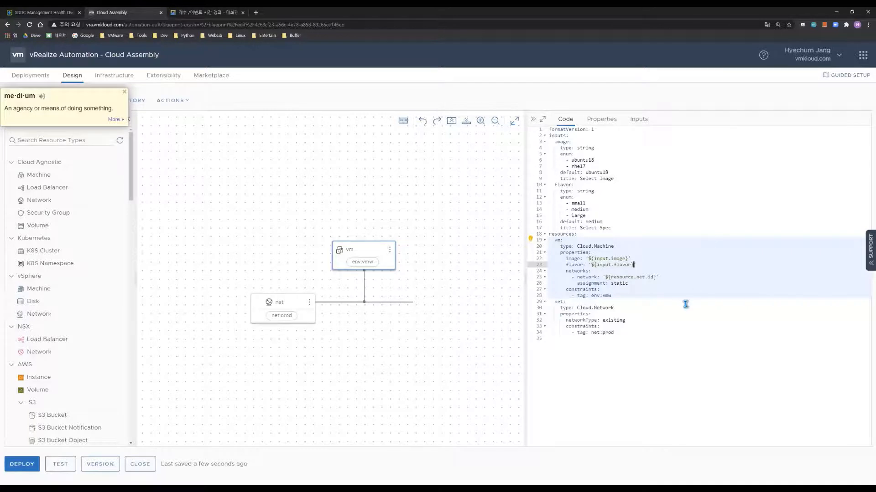
left_click(639, 227)
key("Return")
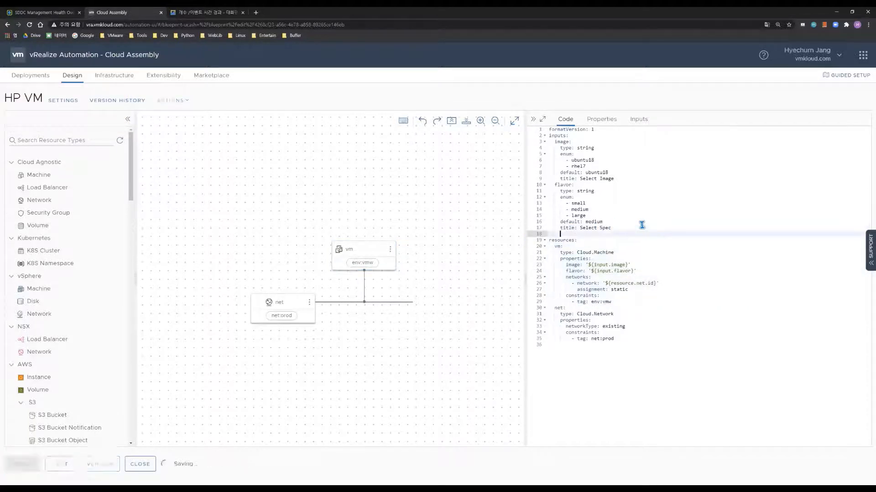
Add a string network input with choices prod, stage and test
key("BackSpace")
type("network:")
key("Return")
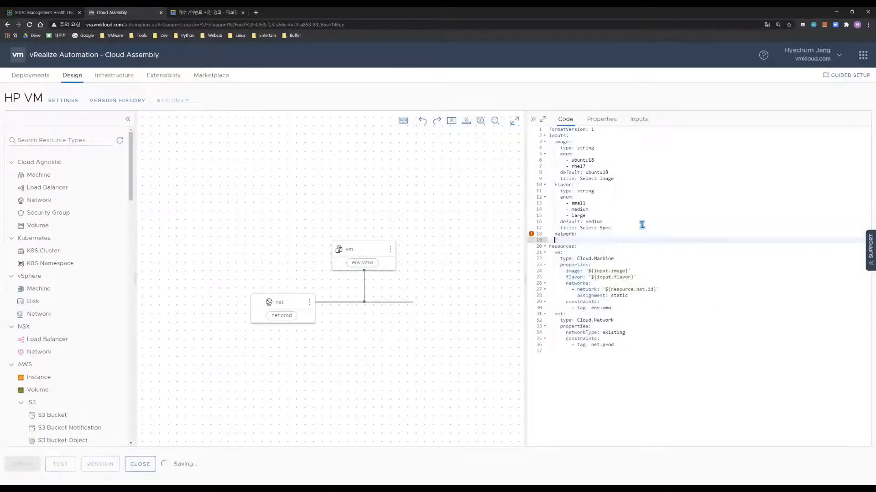
type("type: string")
key("Return")
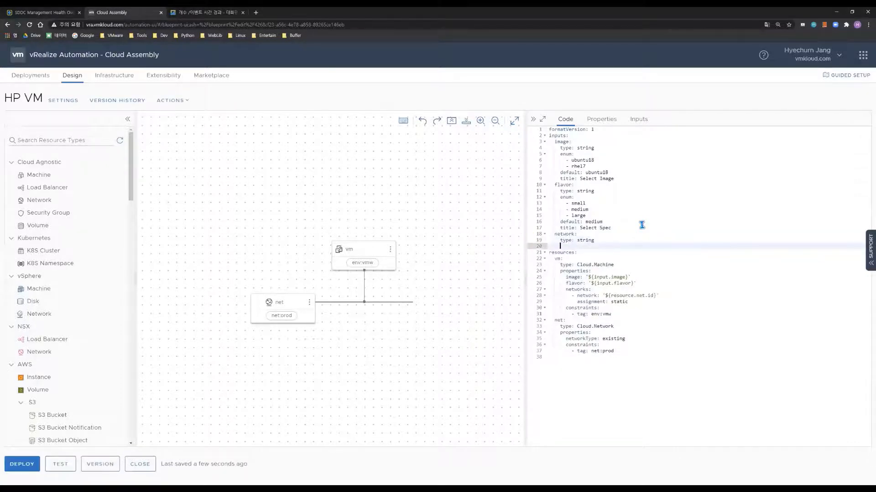
type("enum:")
key("Return")
type("- ")
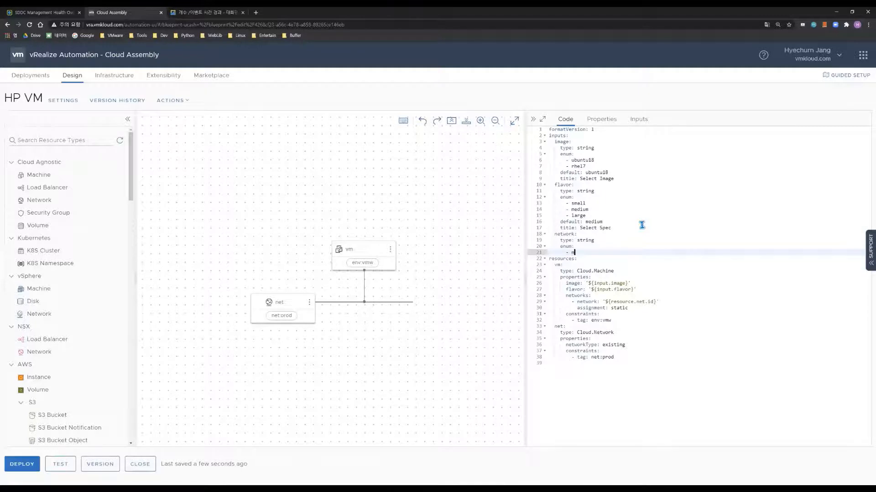
type("prod")
key("Return")
type("- stage")
key("Return")
type("-")
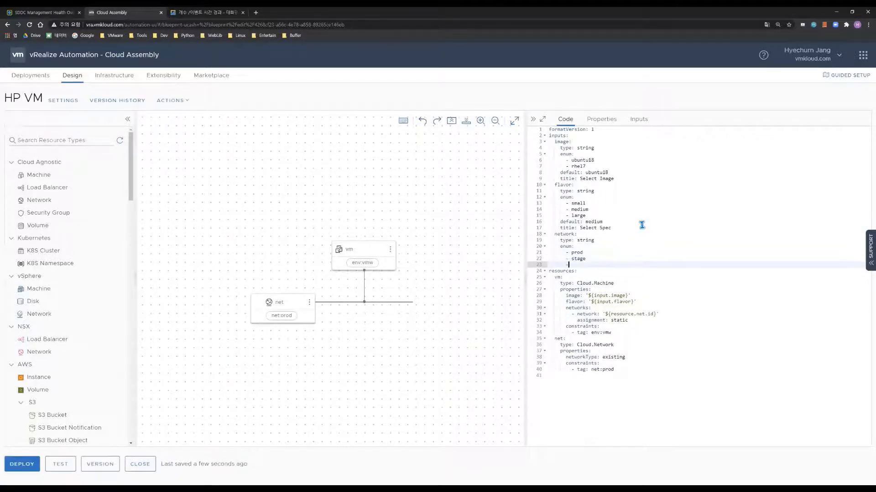
Give the network input default test and add its title line
key("Return")
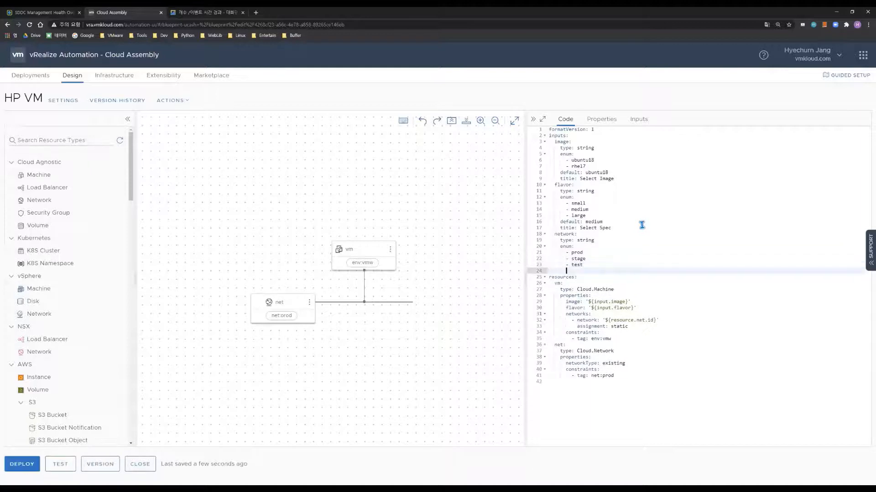
type("default:")
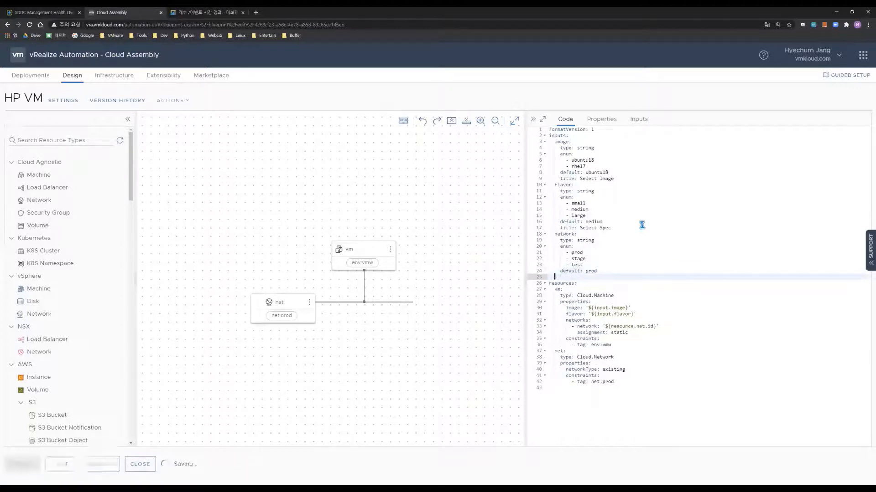
type(" test")
key("Return")
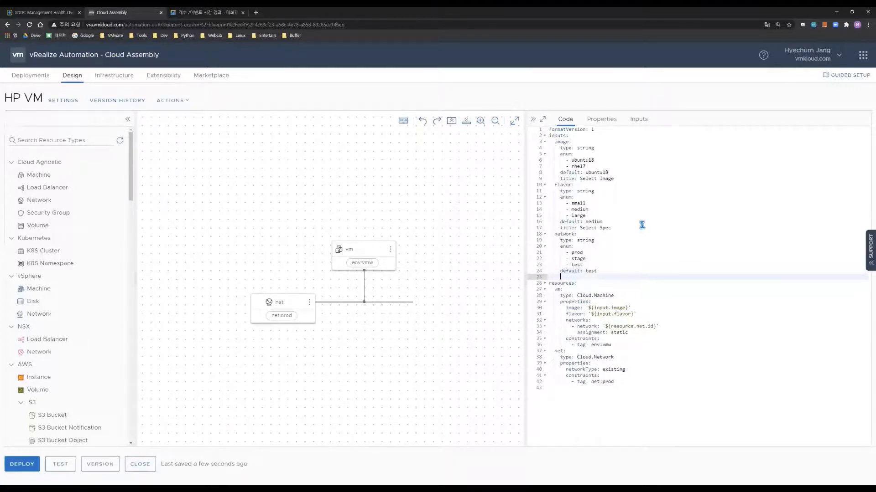
type("title: Select Network")
Change the net resource's constraint tag from prod to 'net:${input.network}'
double_click(608, 381)
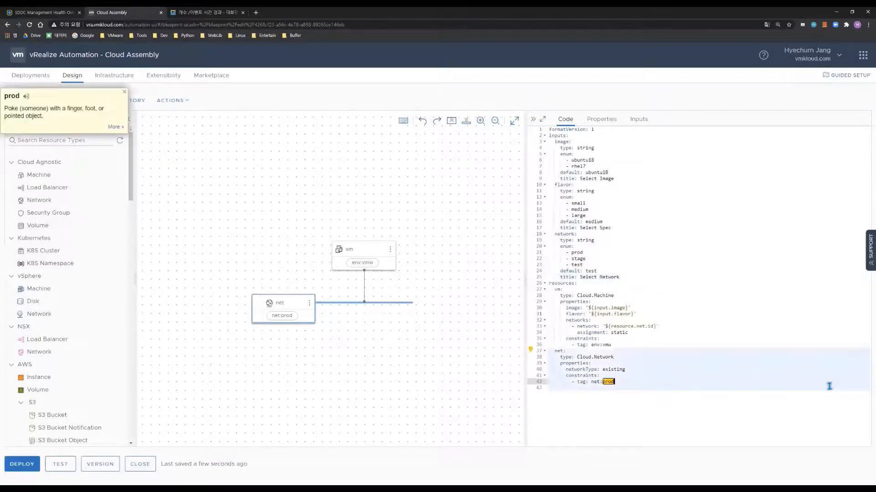
key("Left")
key("Left")
key("Left")
key("Left")
key("Left")
type("'$")
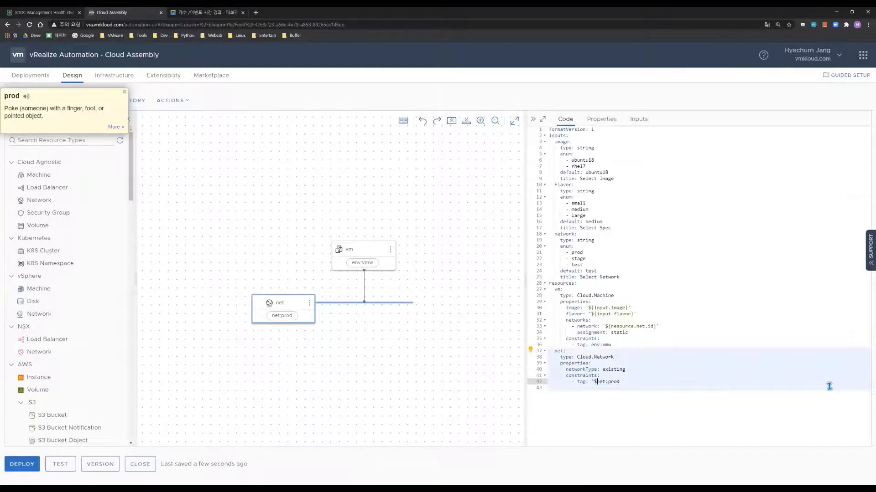
type("{")
key("BackSpace")
key("BackSpace")
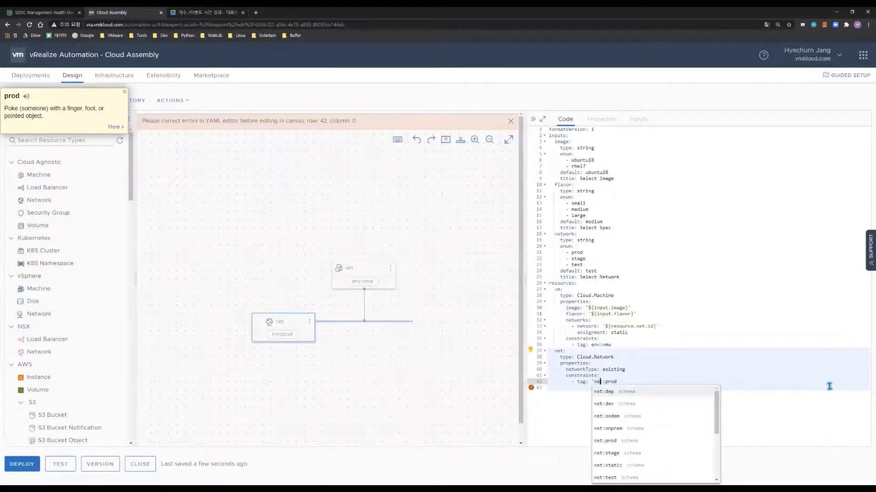
key("Right")
key("Right")
type("${")
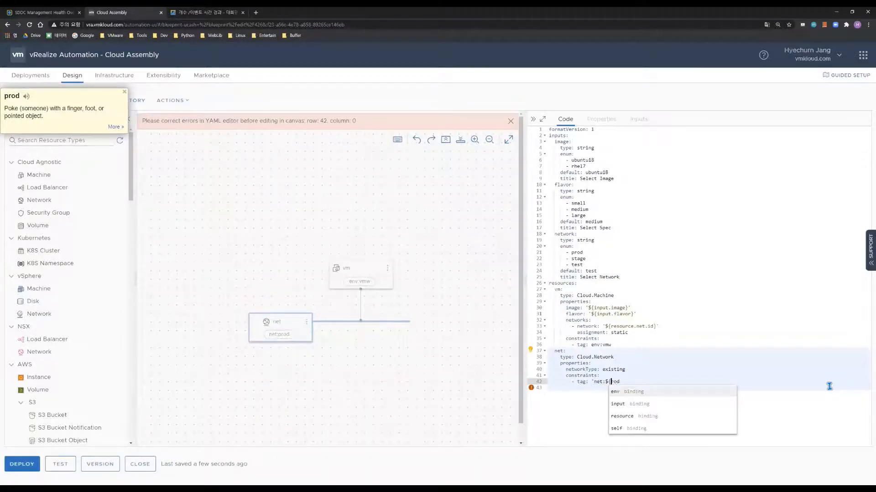
type("input.")
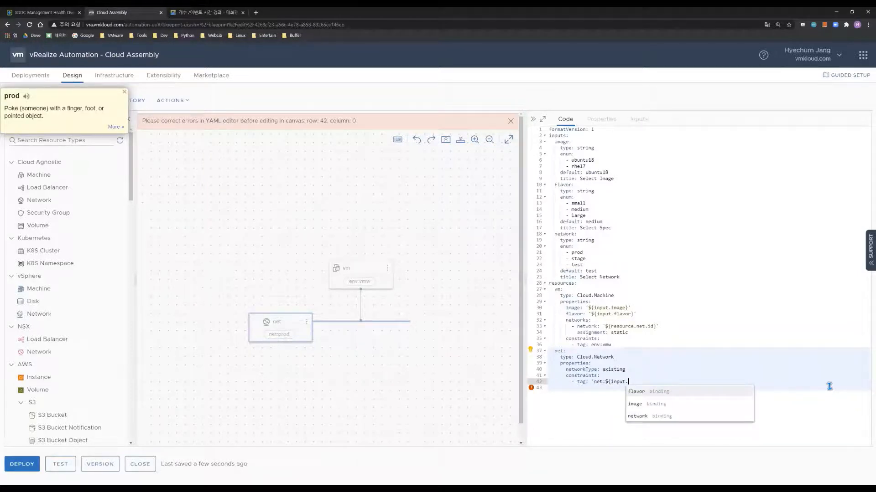
key("Down")
key("Down")
key("Return")
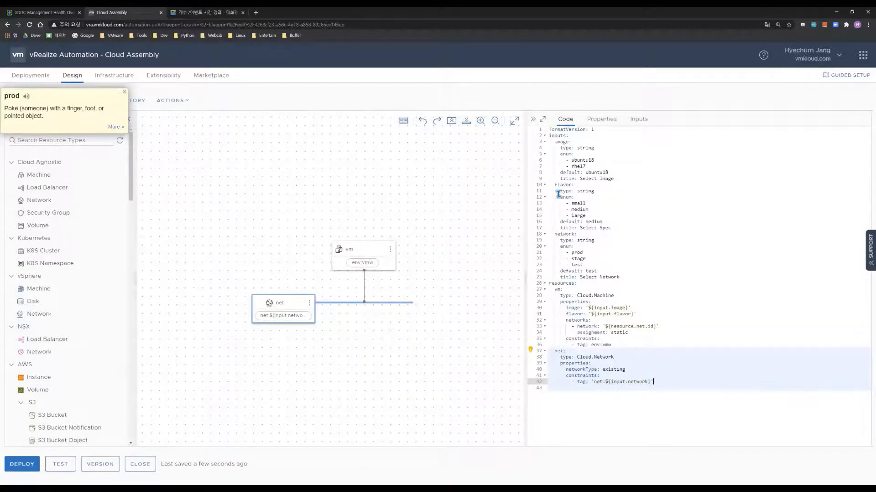
left_click_drag(659, 204, 664, 269)
left_click(665, 270)
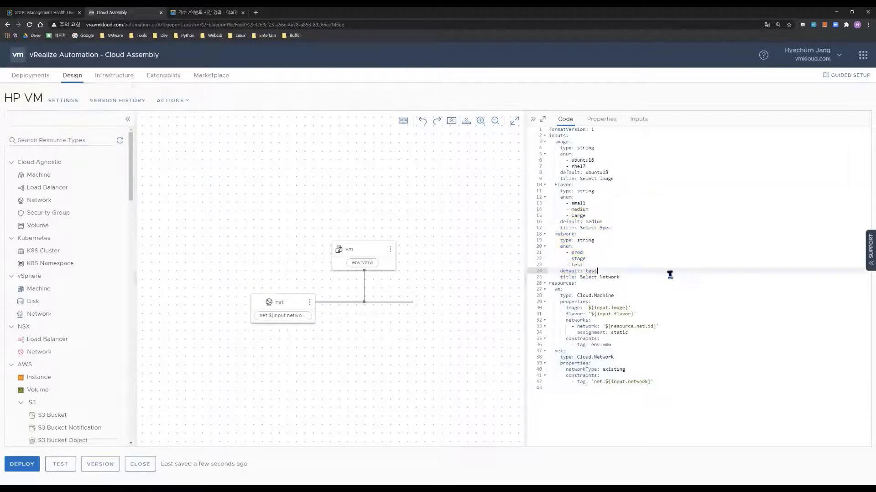
Test the HP VM blueprint with spec medium, network prod and image rhel7
left_click(66, 464)
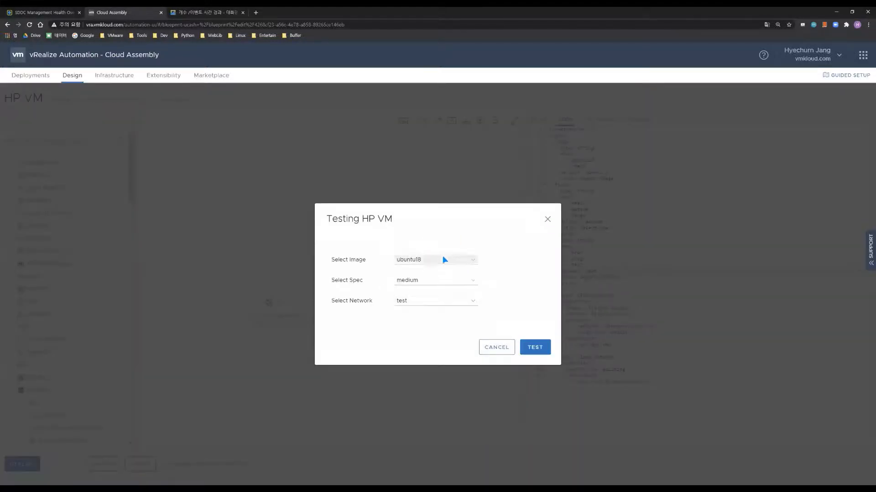
left_click(447, 261)
left_click(446, 259)
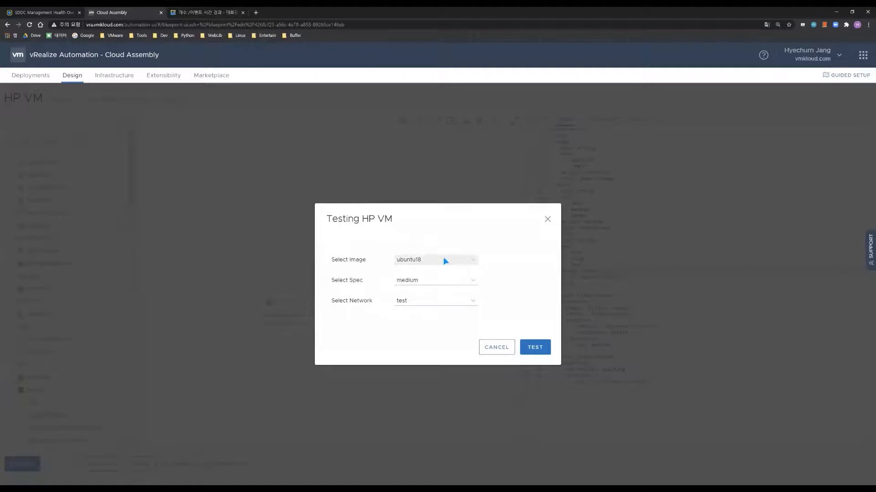
left_click(448, 282)
left_click(447, 283)
left_click(437, 300)
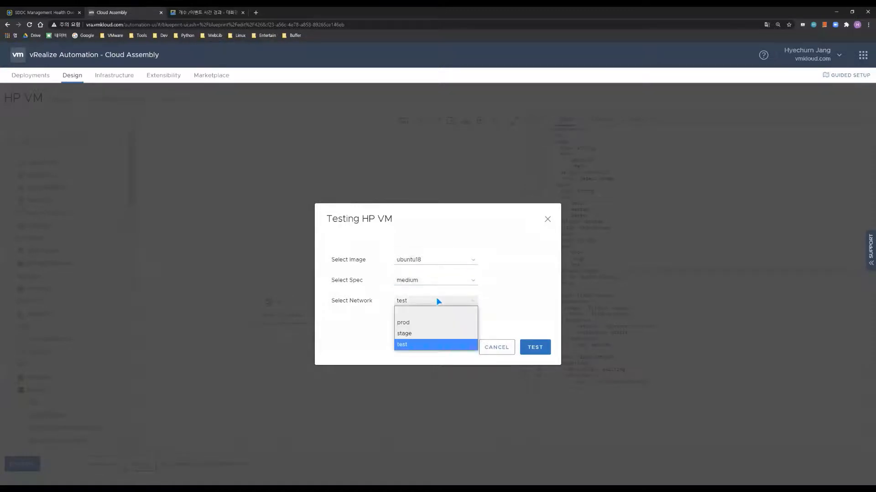
left_click(421, 323)
left_click(436, 261)
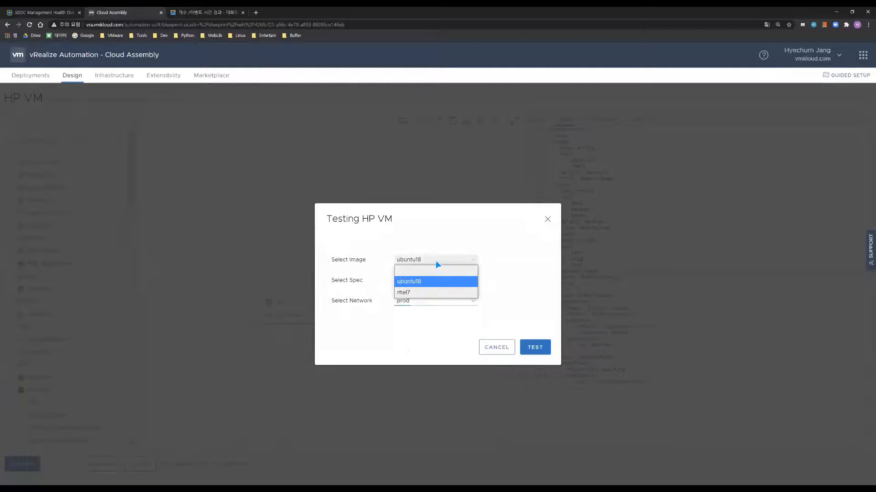
left_click(433, 293)
left_click(535, 347)
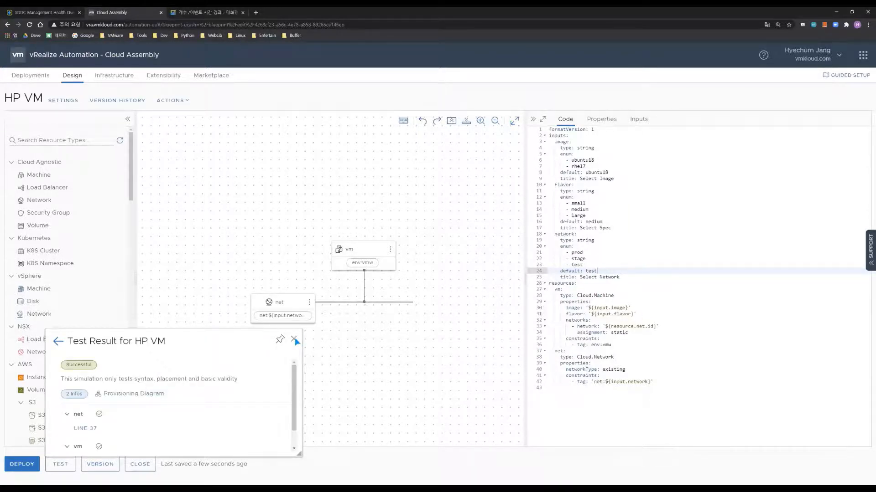
Dismiss the successful test result and start a new HP VM deployment
left_click(294, 340)
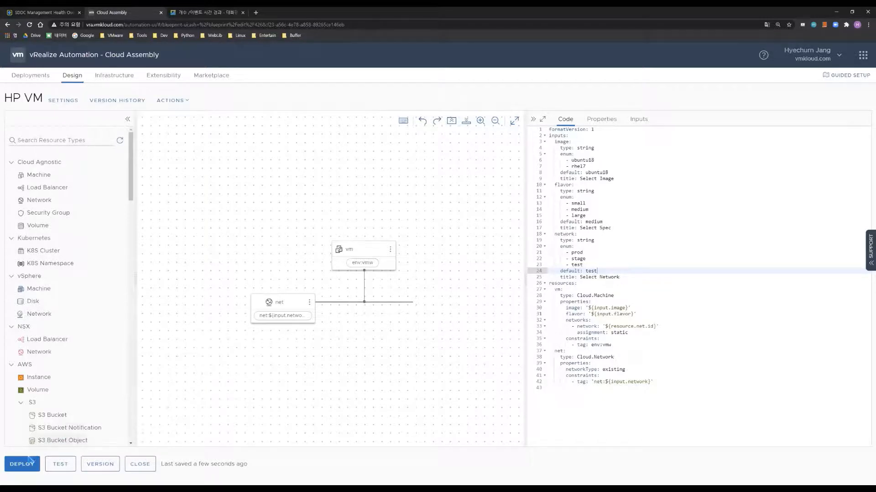
left_click(23, 465)
left_click(473, 184)
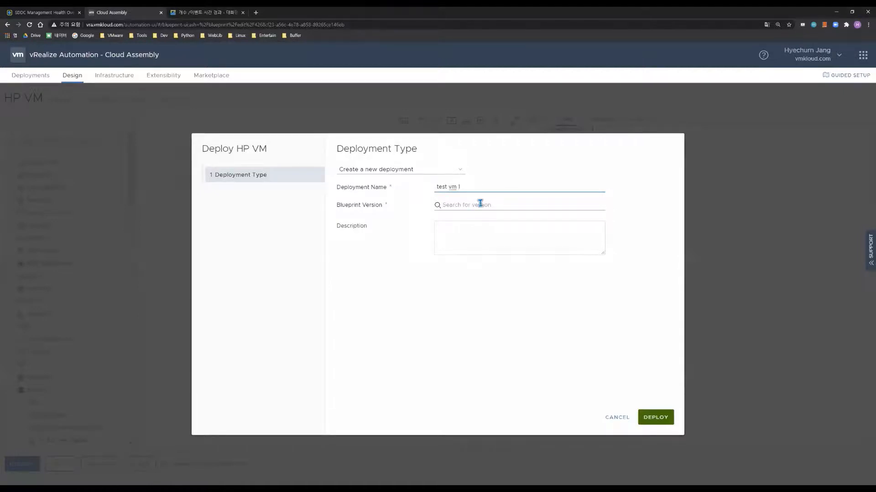
Deploy test vm 1 from the Current Draft version with the network set to prod
left_click(479, 204)
left_click(493, 225)
left_click(655, 417)
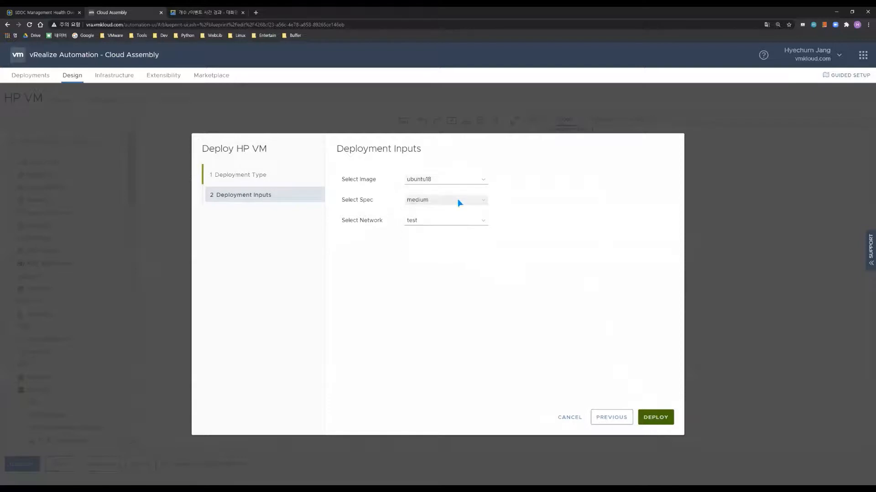
left_click(454, 223)
left_click(458, 243)
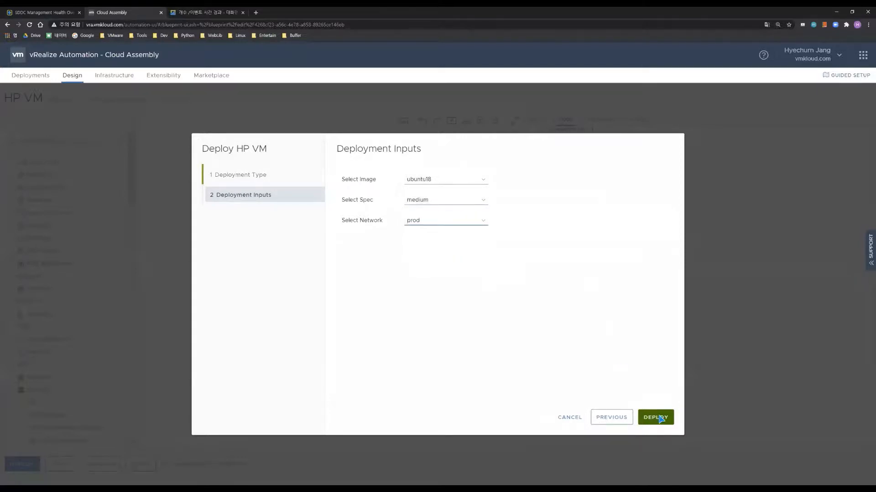
left_click(438, 223)
left_click(433, 250)
left_click(654, 417)
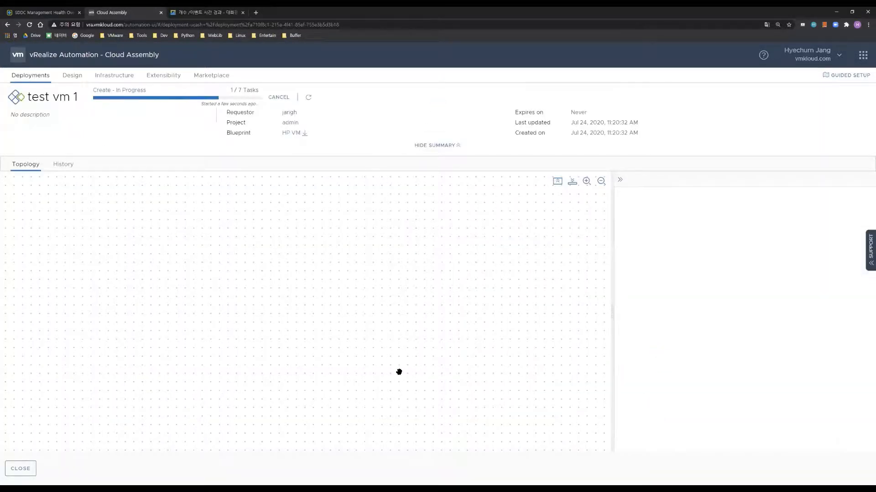
Refresh test vm 1's progress to 5 of 7 tasks, then go back to the HP VM design
left_click(308, 98)
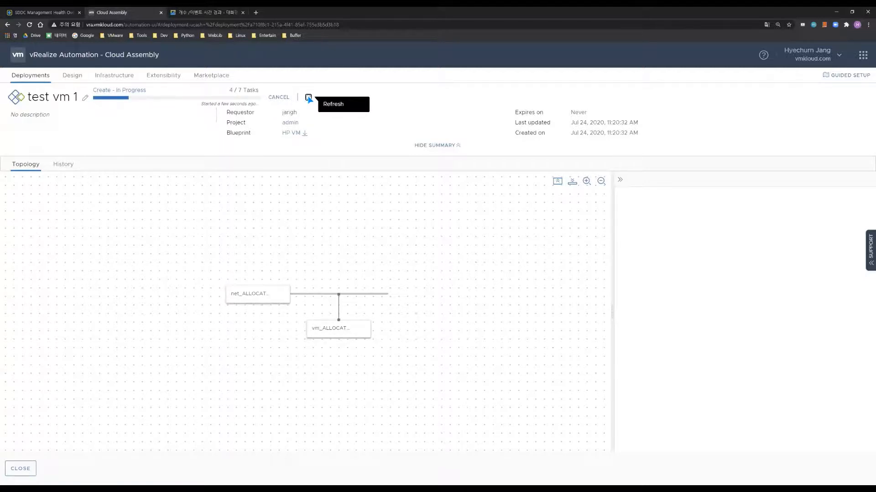
double_click(309, 97)
left_click(308, 98)
double_click(308, 98)
double_click(308, 98)
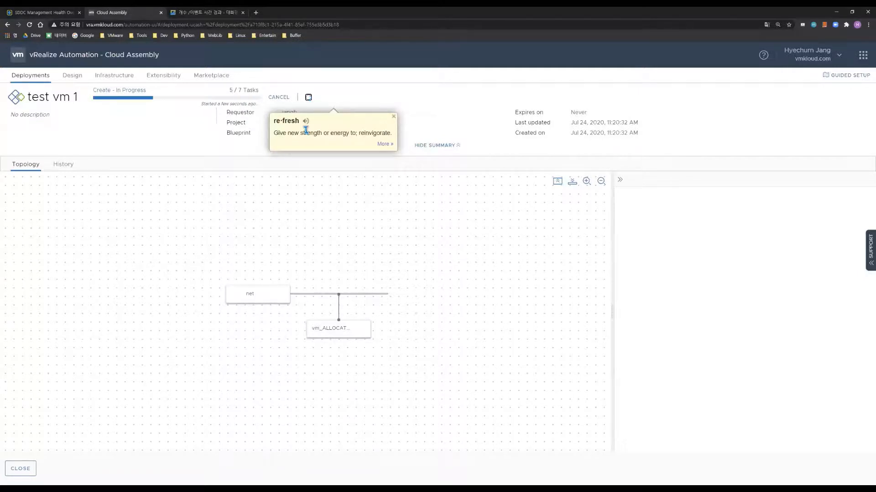
left_click(309, 98)
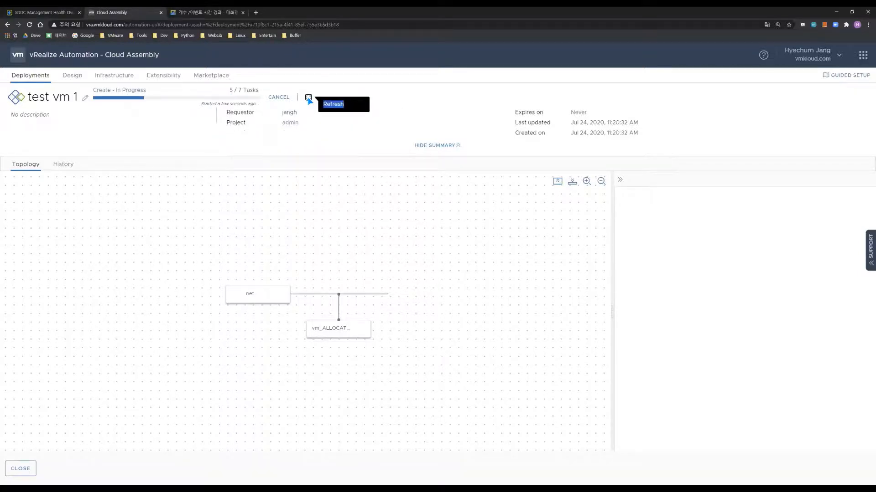
left_click(33, 468)
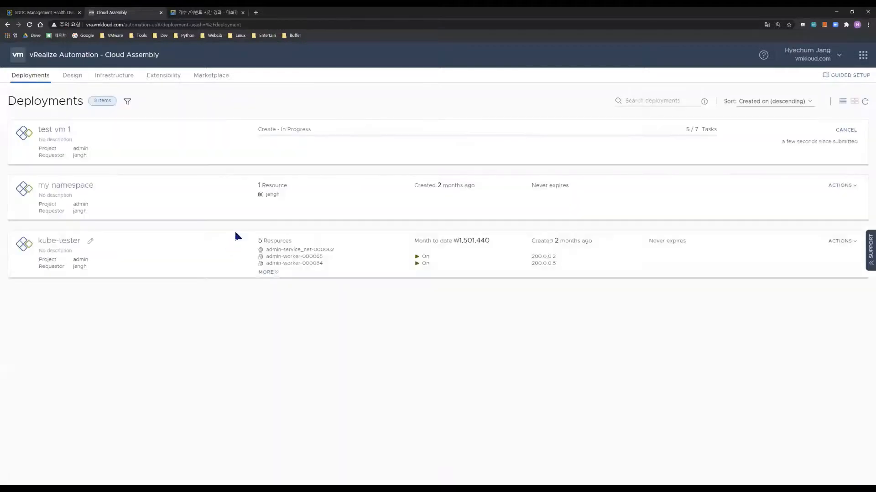
left_click(73, 76)
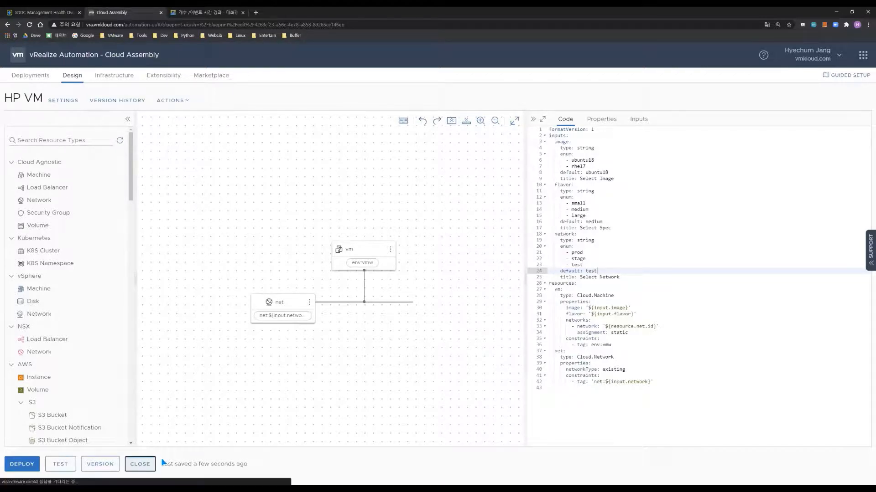
Open [Service] Wordpress from the blueprints list and view the net, db, web and lb code
left_click(142, 464)
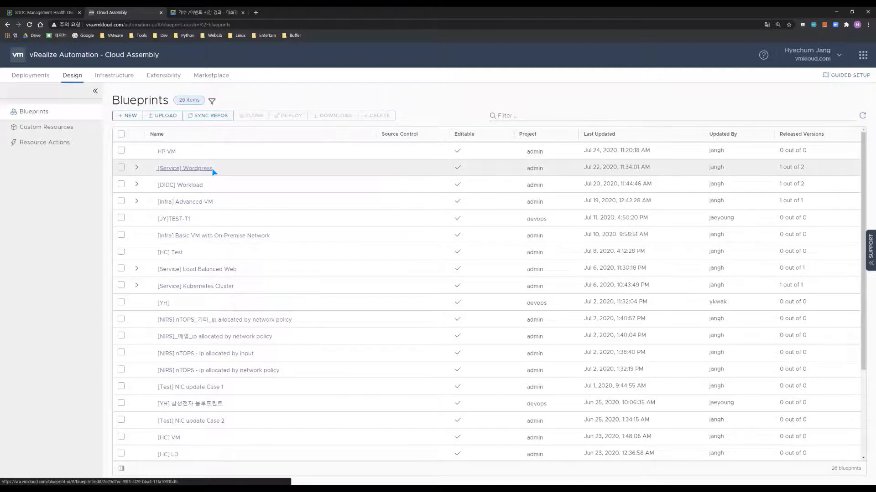
left_click(185, 169)
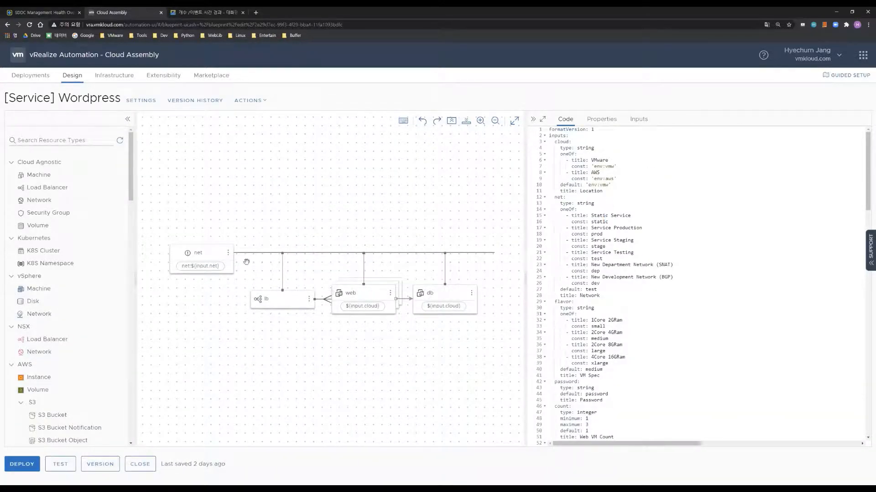
left_click(209, 253)
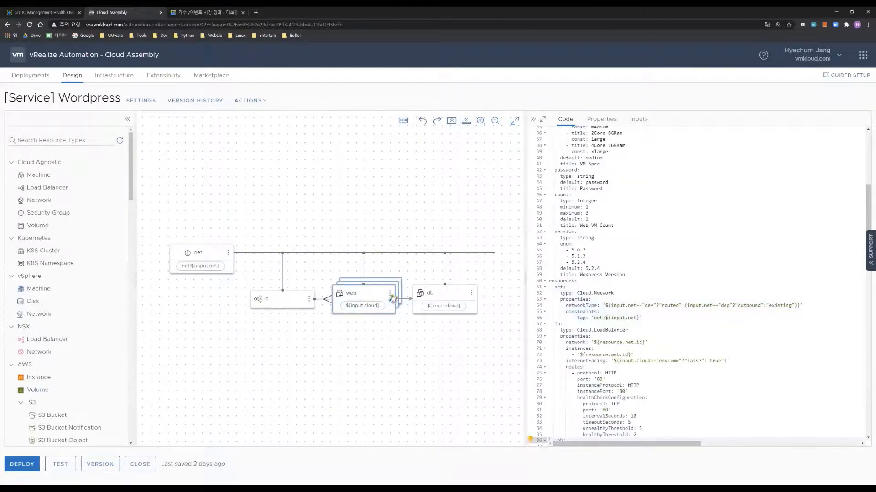
left_click(450, 293)
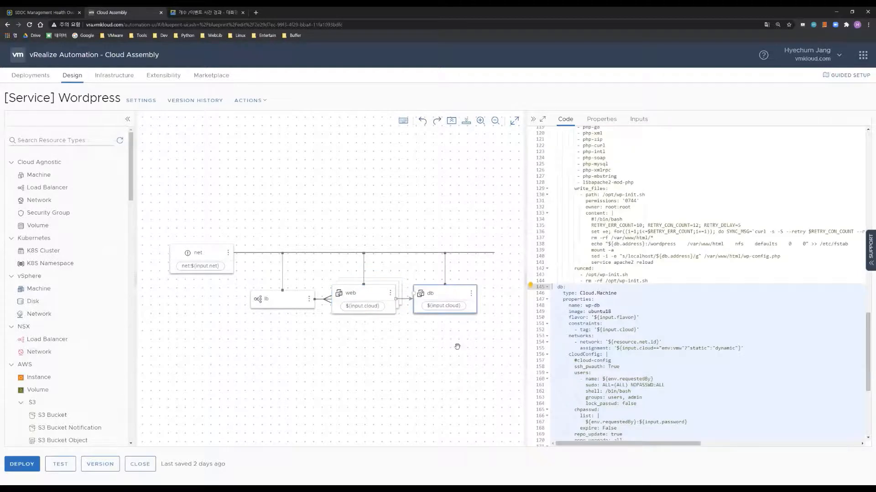
left_click(374, 293)
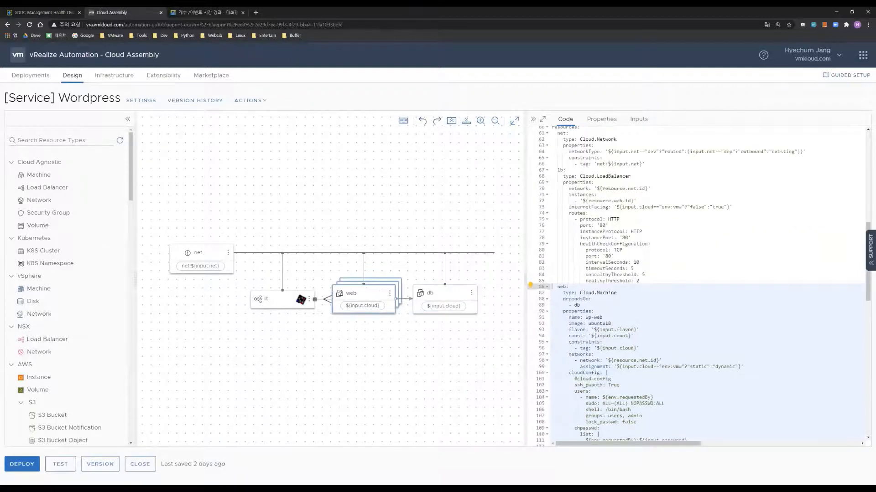
left_click(283, 300)
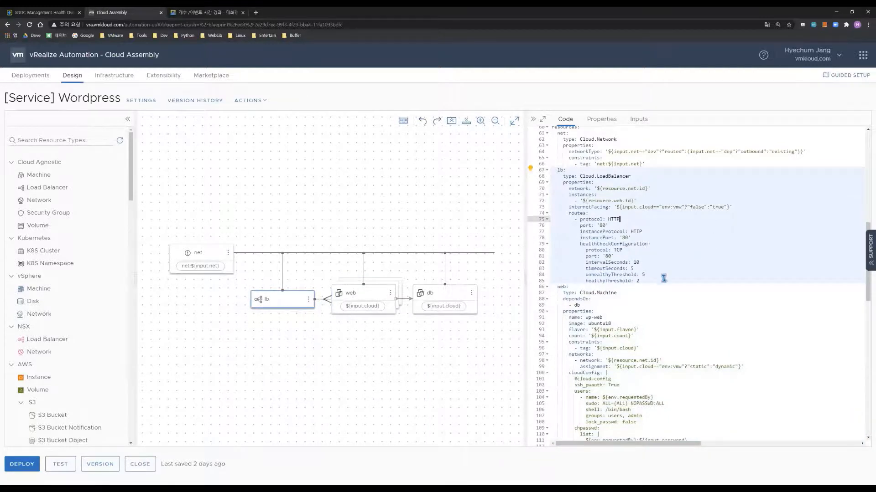
scroll(664, 274, "up", 7)
scroll(663, 270, "up", 1)
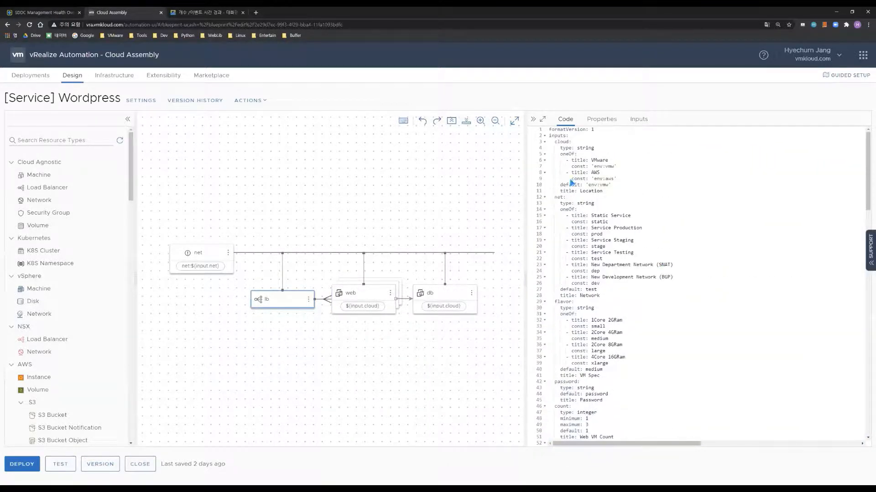
Start a test run with location AWS, network Service Production and spec 2Core 4GRam
left_click(60, 464)
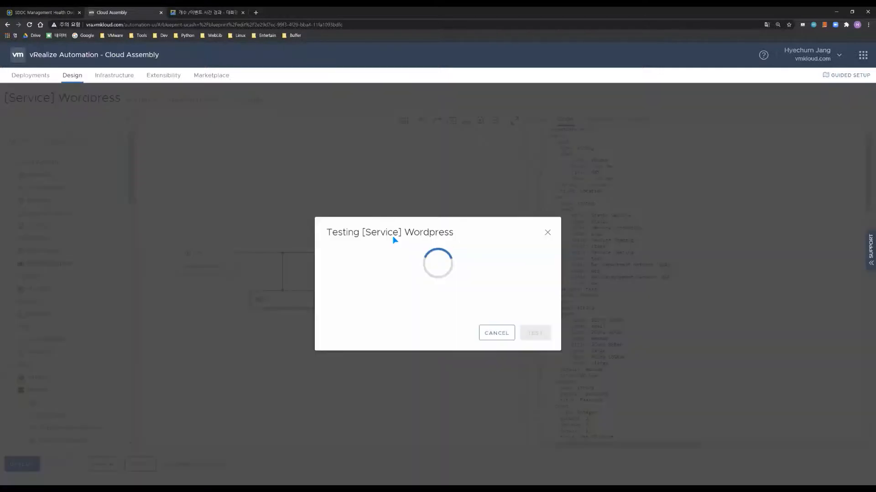
left_click(442, 231)
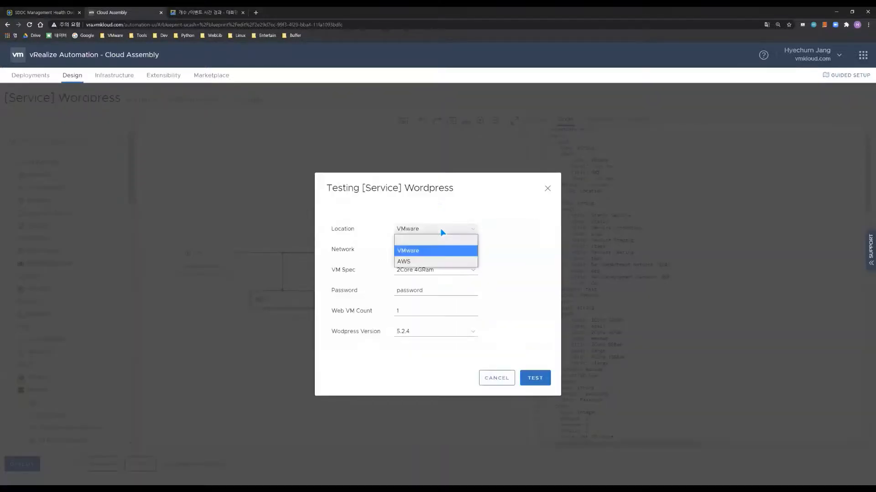
left_click(430, 263)
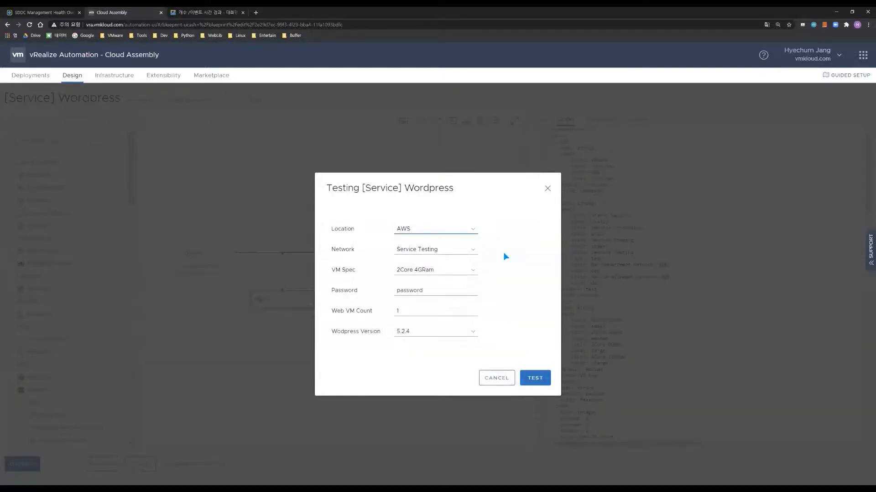
left_click(458, 250)
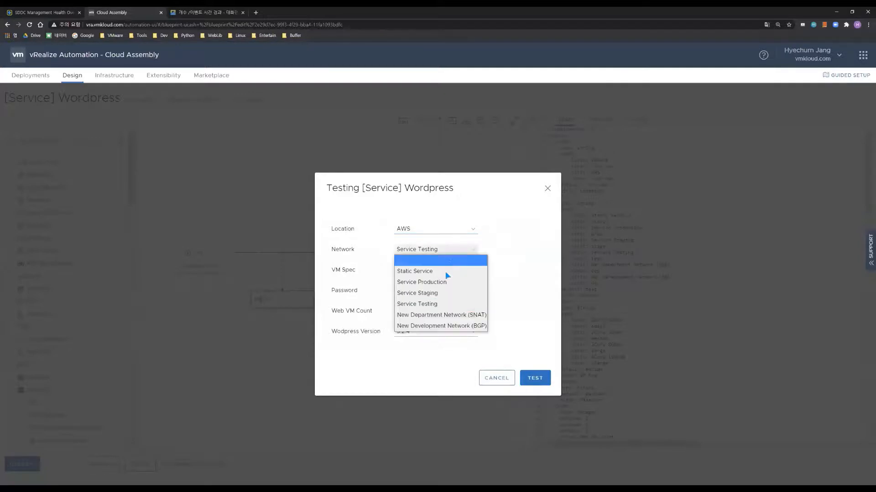
left_click(456, 282)
left_click(453, 274)
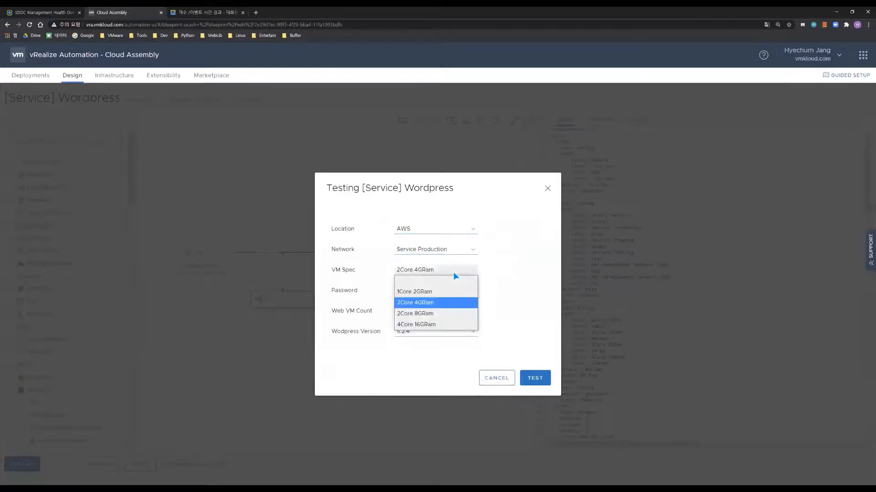
left_click(455, 303)
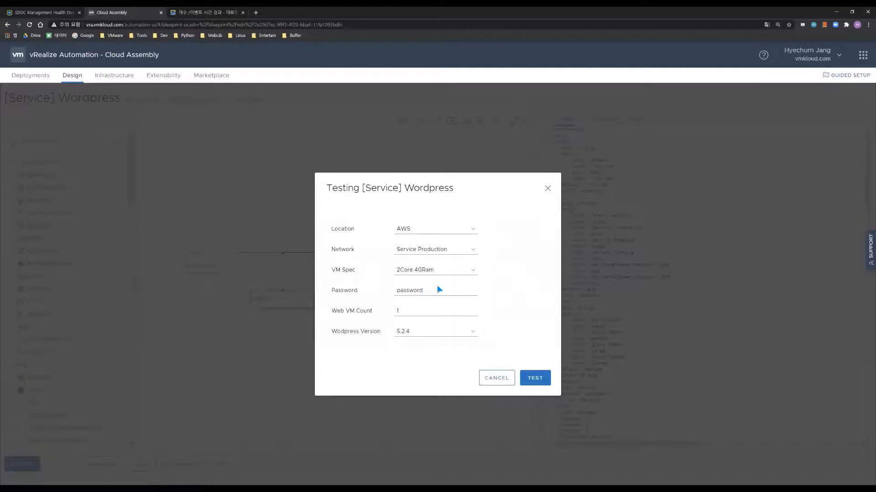
Set the test's Web VM Count to 3 and Wordpress Version to 5.1.3
left_click(436, 291)
double_click(397, 290)
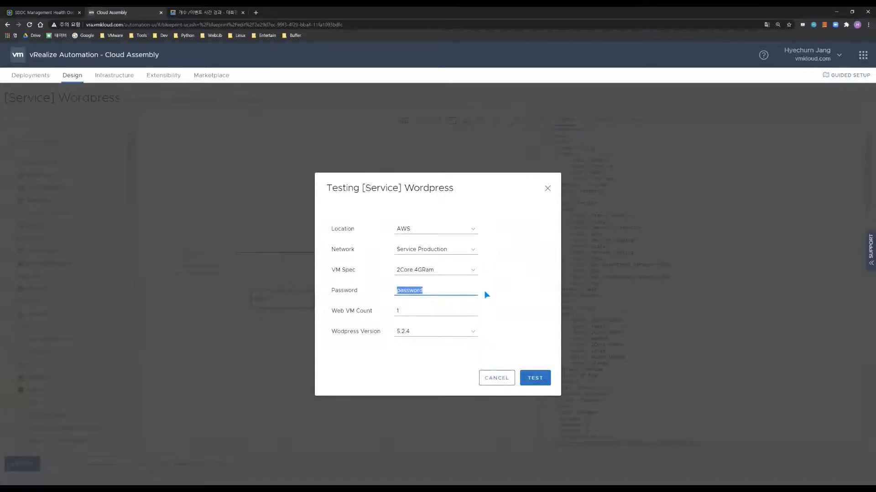
key("Tab")
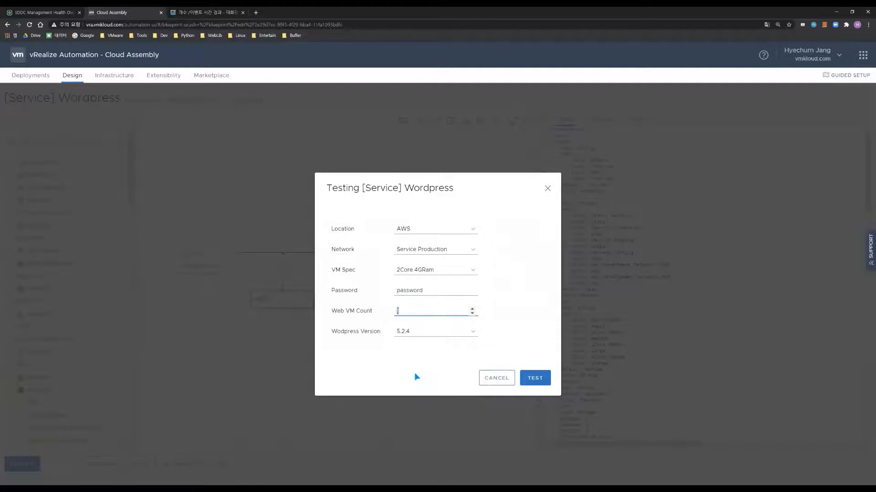
scroll(404, 310, "up", 1)
left_click(437, 332)
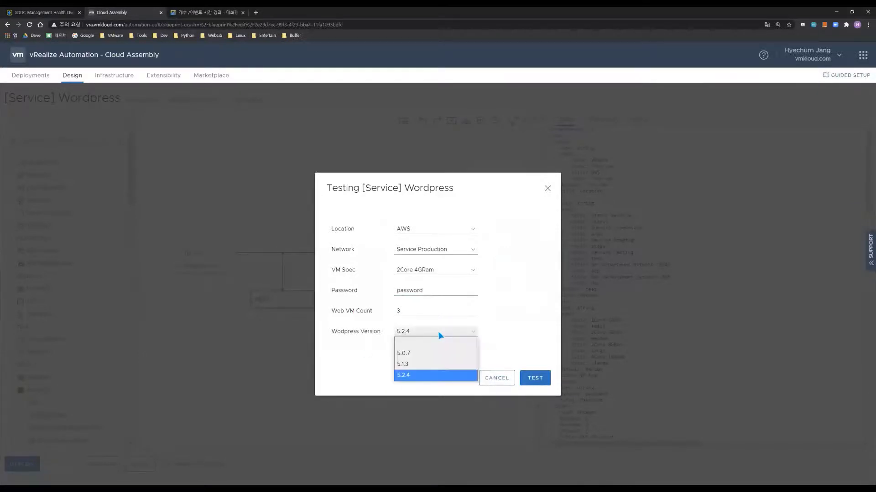
left_click(422, 364)
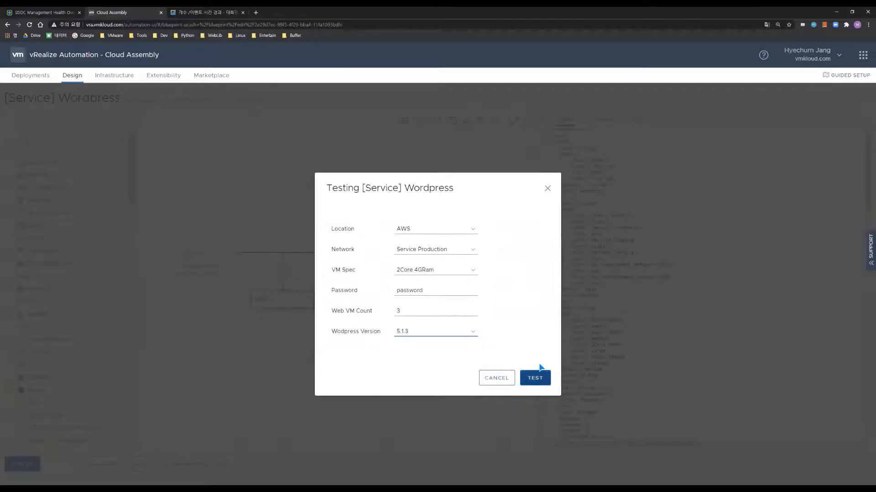
Cancel the test and bring up the web machine's definition in the code
left_click(499, 379)
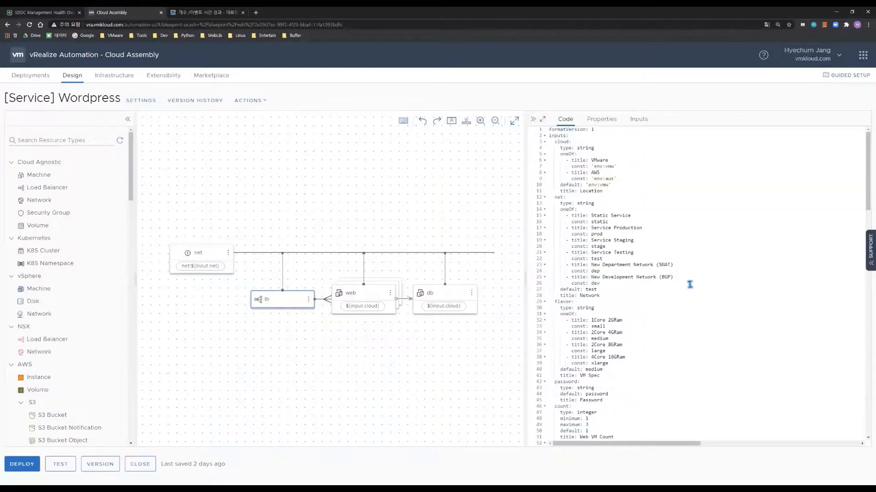
left_click(666, 326)
scroll(678, 314, "down", 1)
scroll(680, 312, "down", 4)
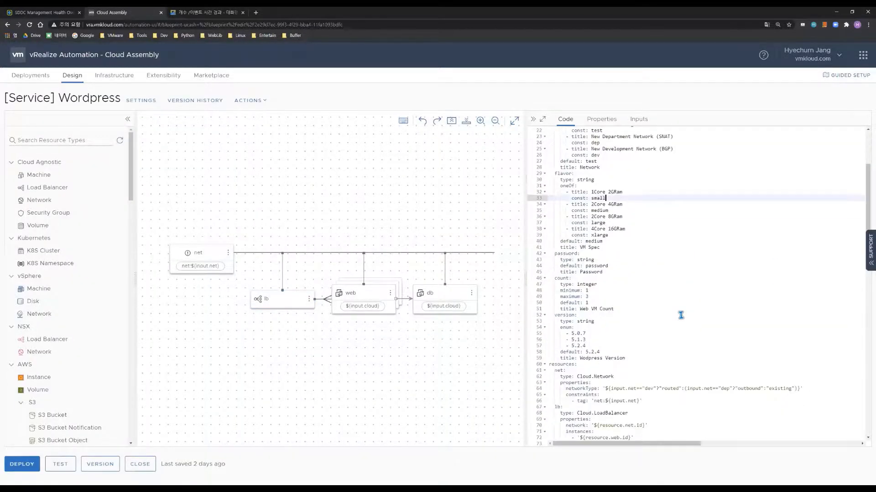
scroll(696, 290, "down", 9)
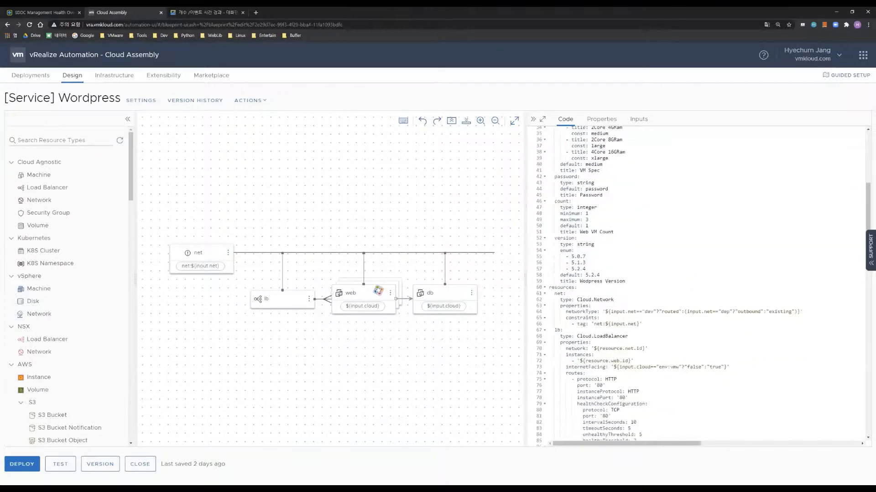
left_click(378, 290)
scroll(700, 275, "down", 4)
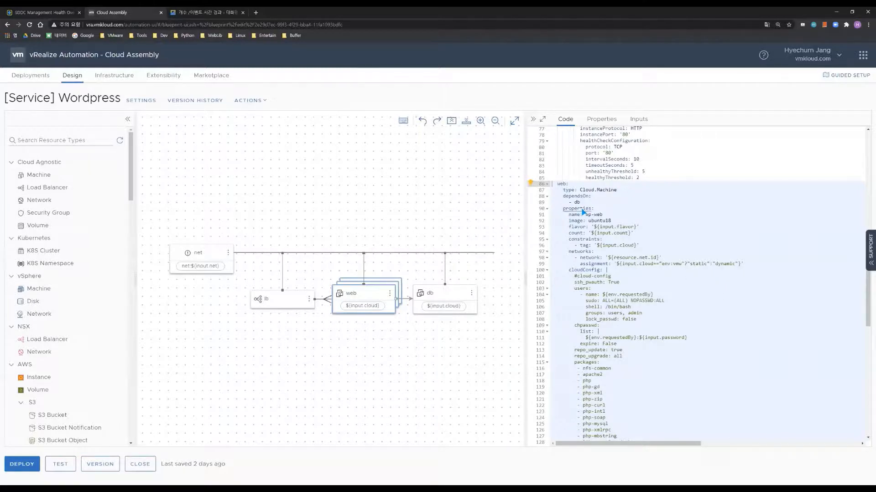
left_click_drag(558, 183, 758, 263)
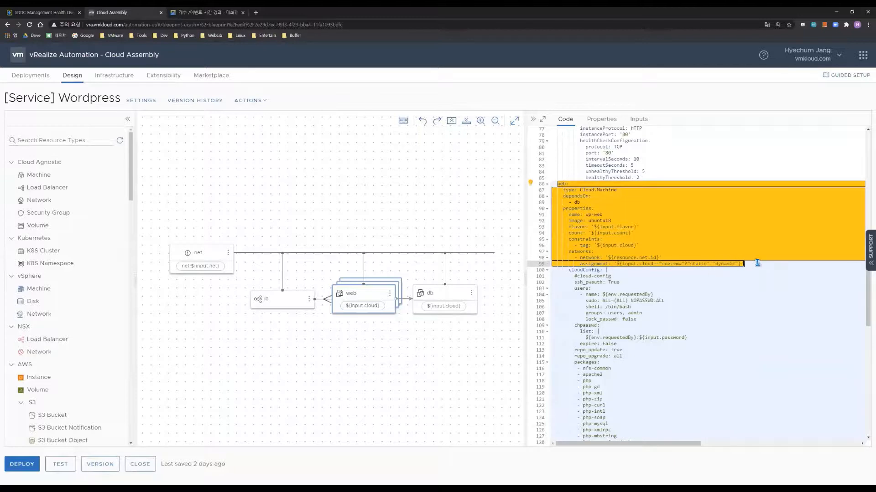
left_click(759, 264)
Review the web machine's cloud-config packages and wp-init.sh script, then close the blueprint
scroll(747, 281, "down", 1)
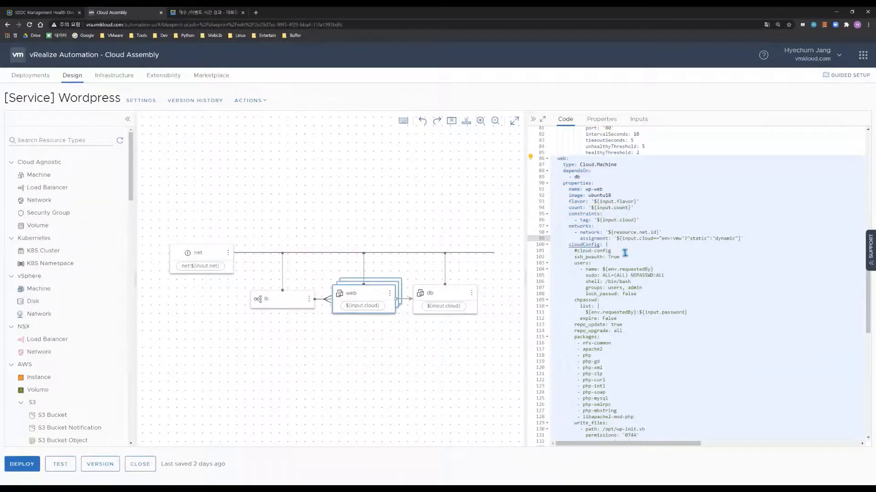
scroll(625, 253, "down", 1)
double_click(584, 226)
left_click_drag(626, 243, 697, 398)
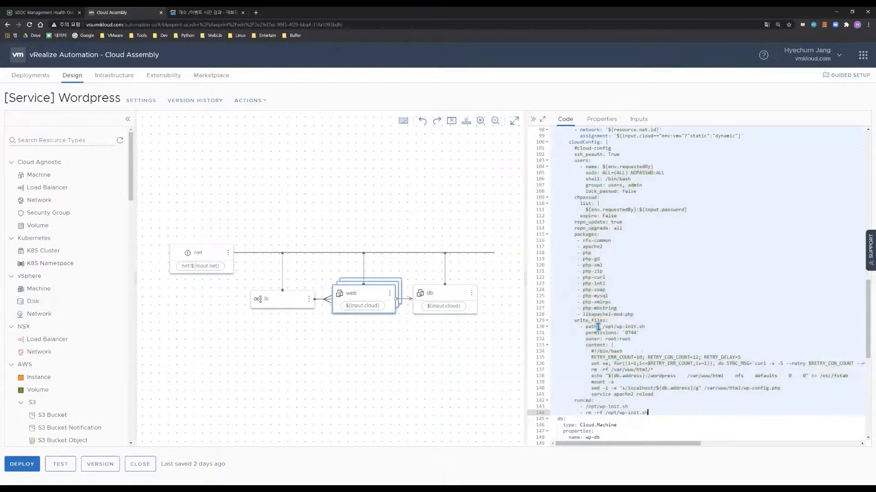
left_click_drag(593, 352, 674, 393)
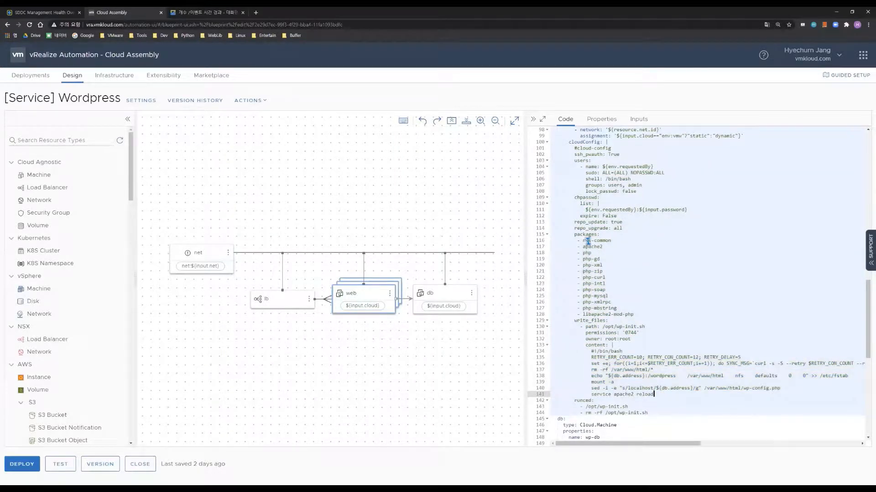
left_click_drag(588, 241, 649, 315)
scroll(651, 314, "up", 1)
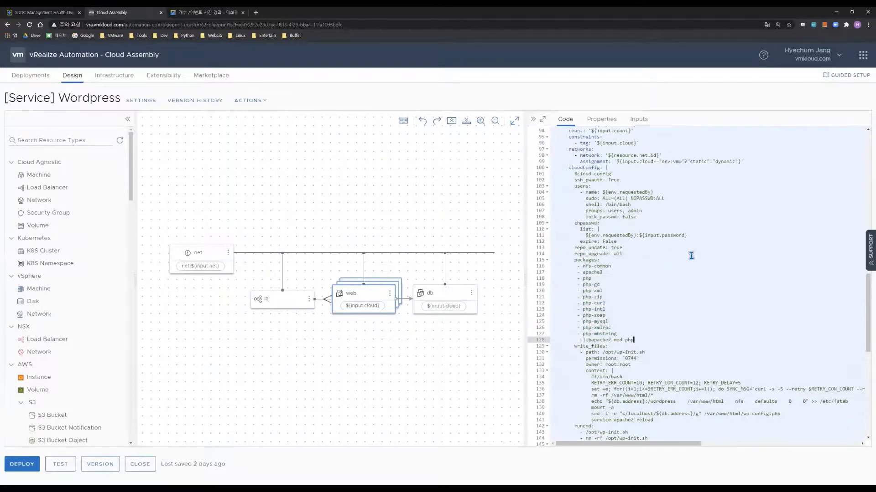
scroll(697, 265, "up", 3)
scroll(696, 264, "up", 3)
scroll(696, 265, "down", 3)
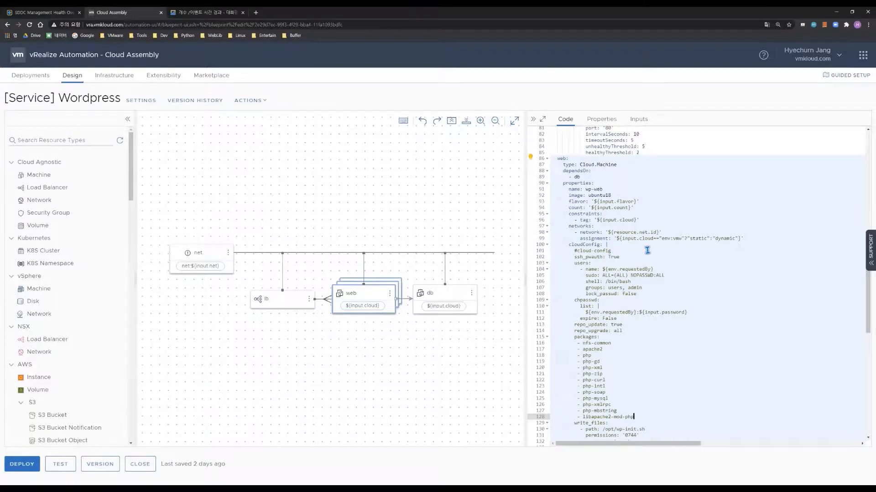
scroll(678, 258, "down", 6)
scroll(680, 257, "down", 12)
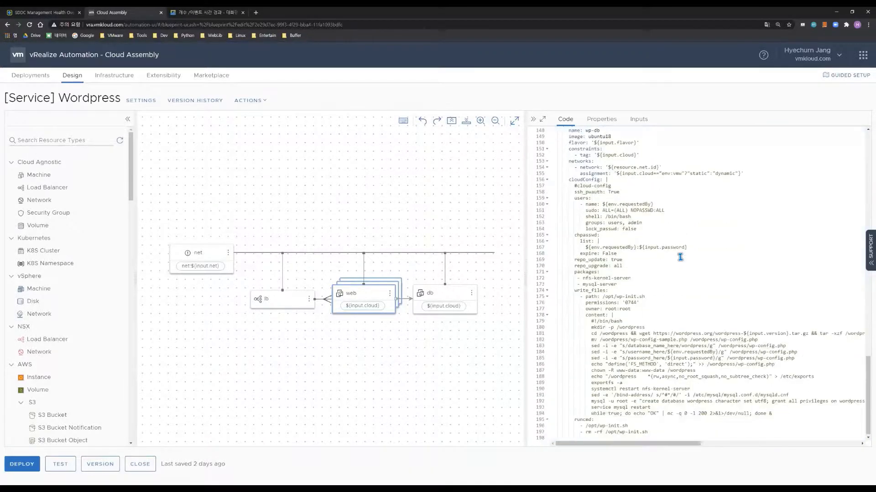
scroll(680, 257, "up", 20)
scroll(680, 258, "up", 12)
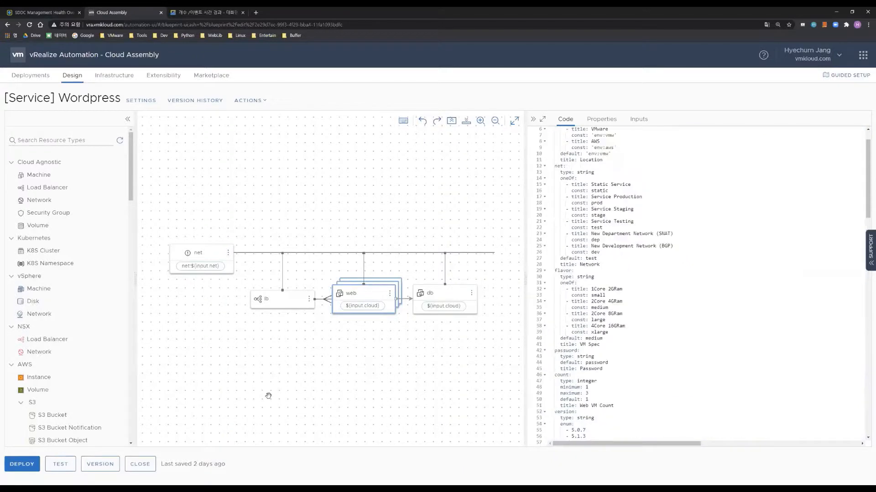
left_click(143, 464)
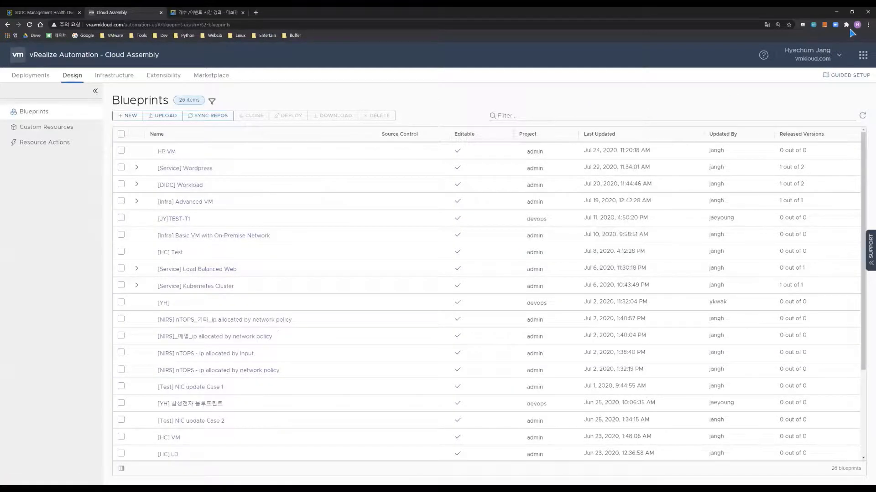
Switch to Service Broker via the app launcher to see the catalog items
left_click(862, 55)
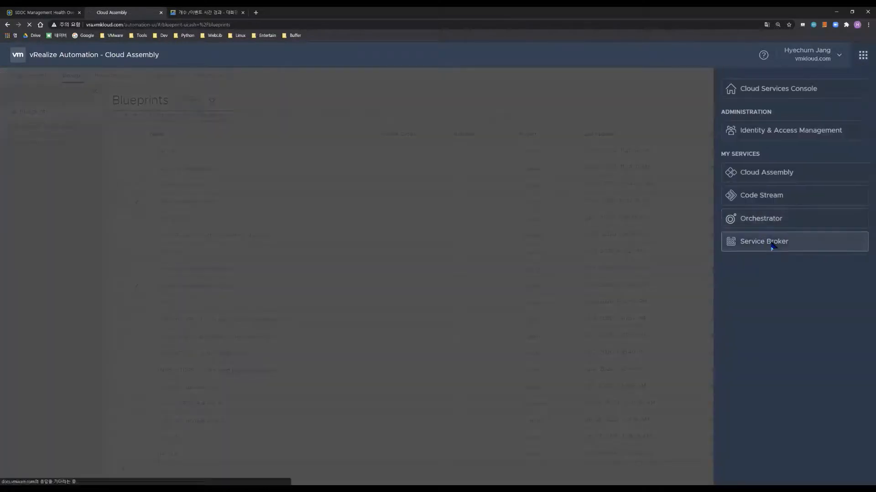
left_click(771, 244)
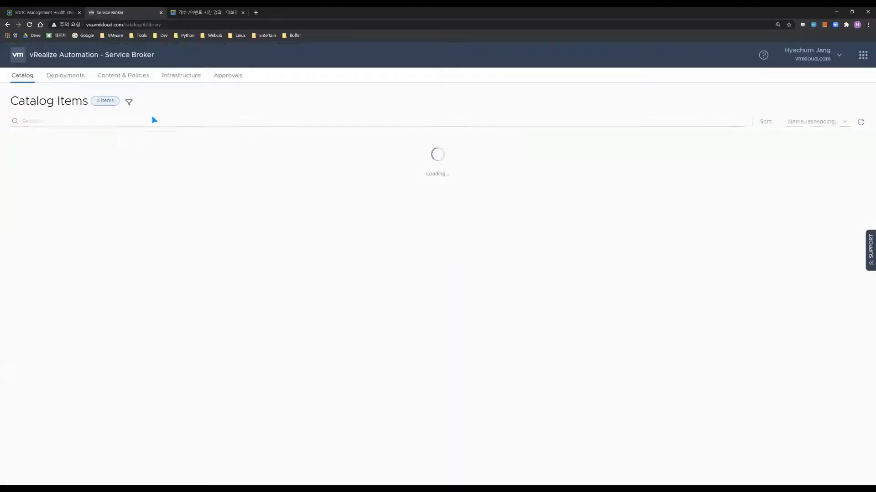
left_click_drag(473, 273, 112, 162)
left_click(495, 299)
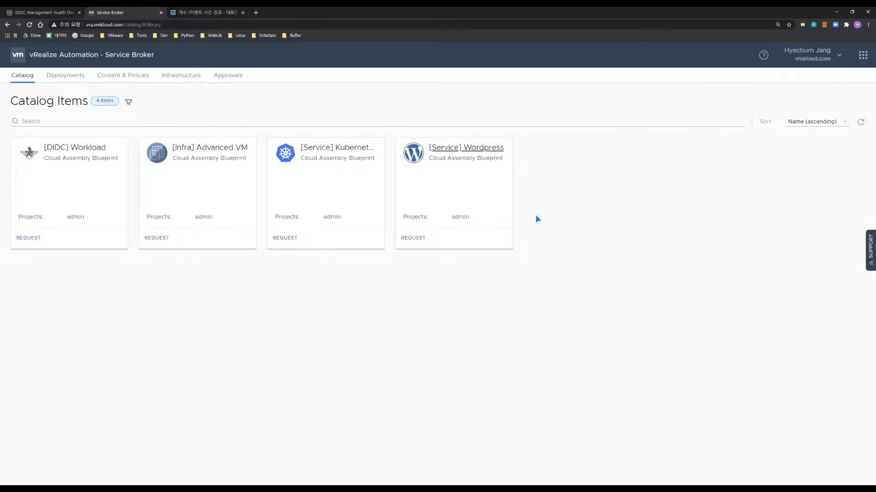
left_click_drag(426, 211, 503, 252)
Request [Service] Wordpress named vmware wp, project admin, location VMware
left_click(408, 239)
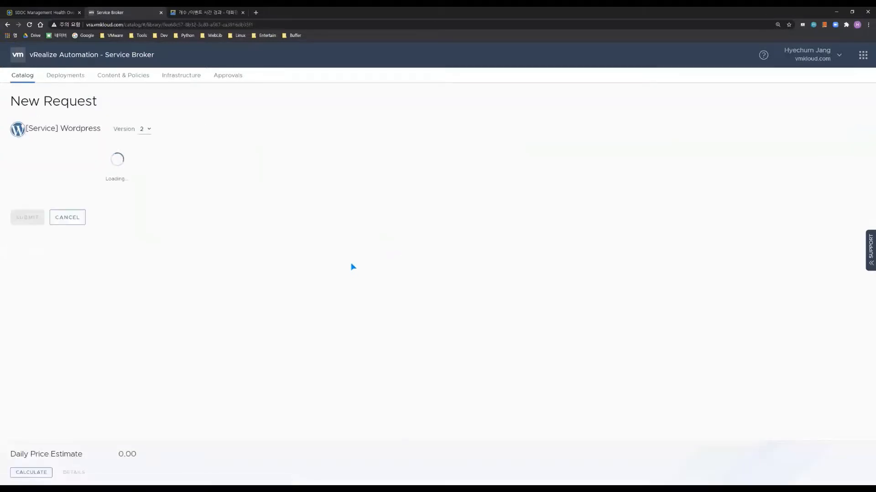
left_click(157, 156)
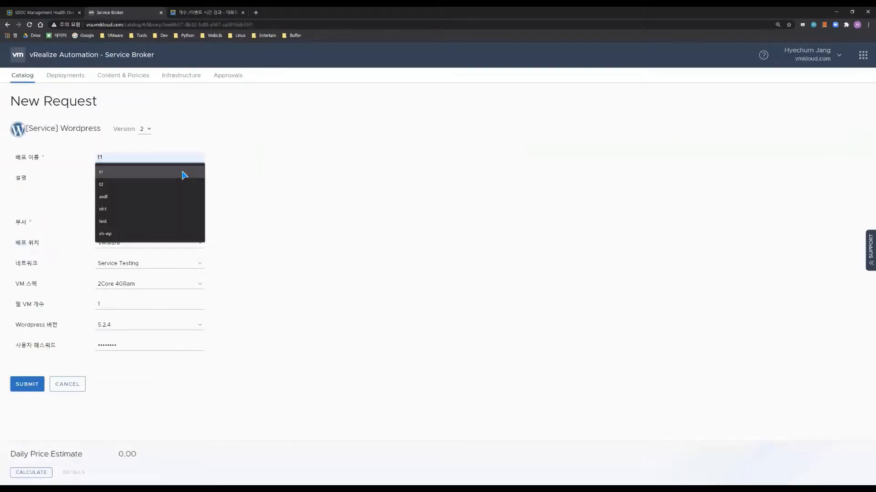
type("vmware wp")
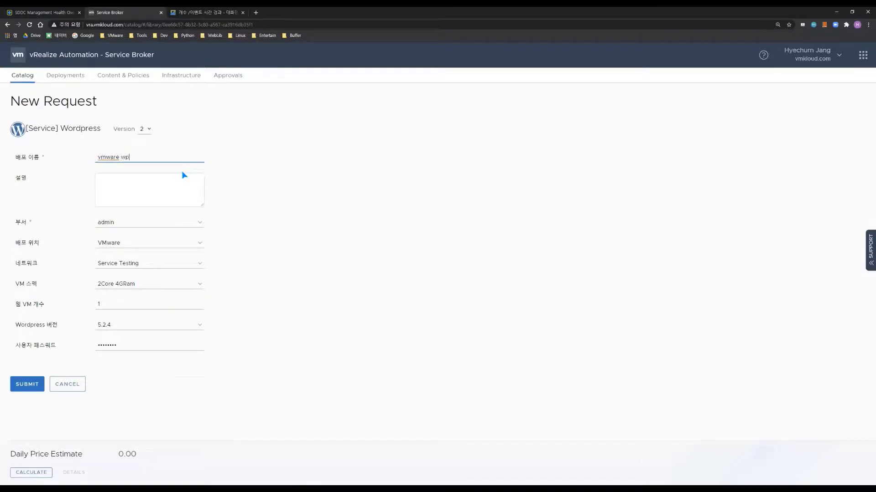
left_click(153, 223)
left_click(159, 229)
left_click(144, 245)
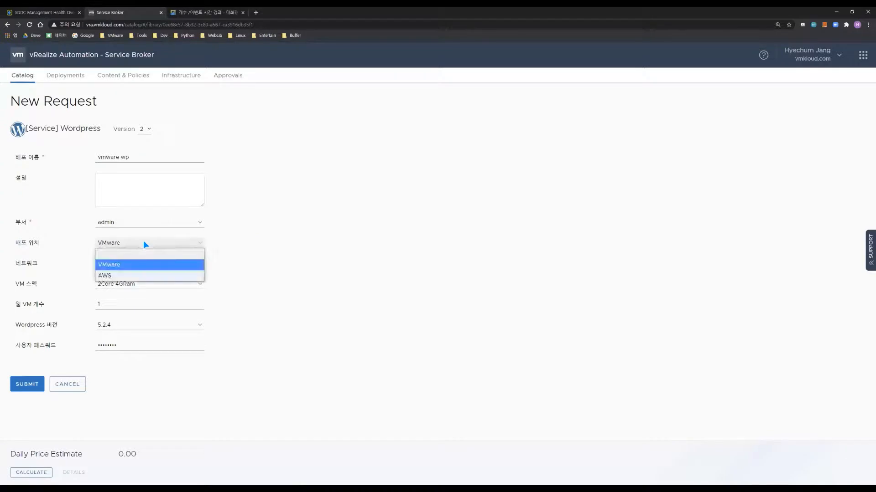
left_click(143, 260)
Choose Service Production network, 2Core 4GRam, 3 web VMs, WordPress 5.2.4, and submit
left_click(167, 267)
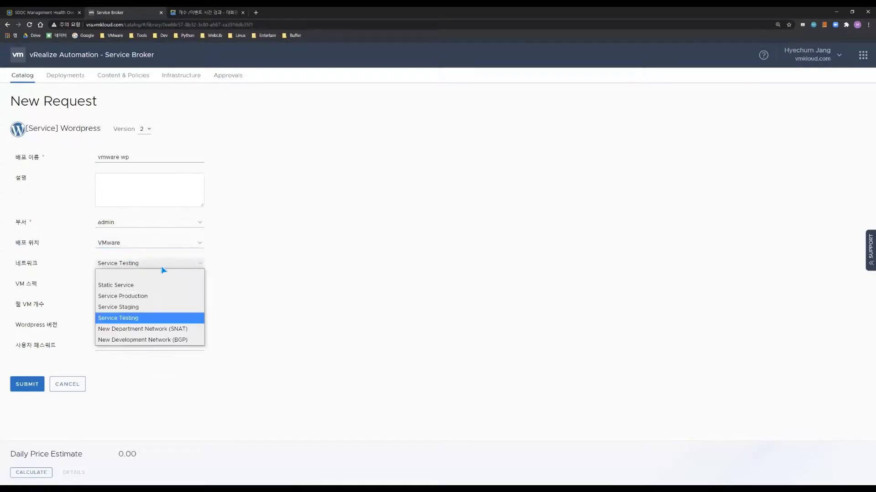
left_click(149, 297)
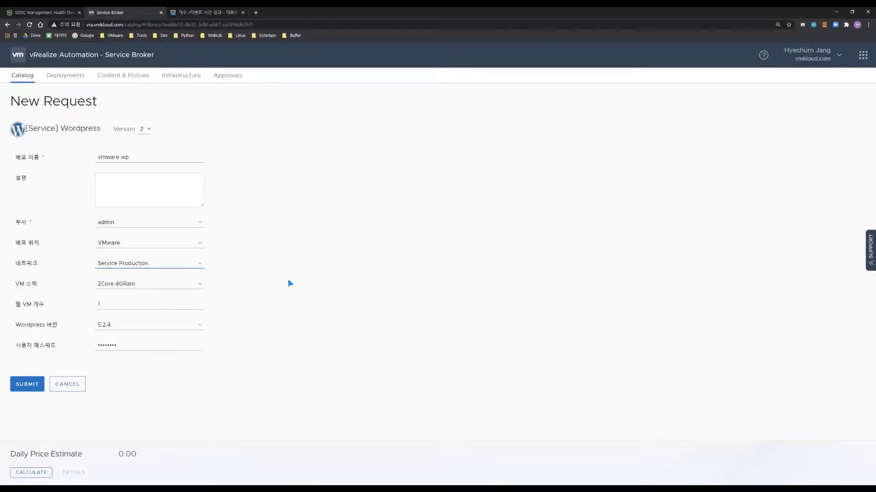
left_click(151, 283)
left_click(151, 283)
left_click(136, 304)
key("BackSpace")
type("3")
left_click(153, 325)
left_click(179, 369)
left_click(26, 384)
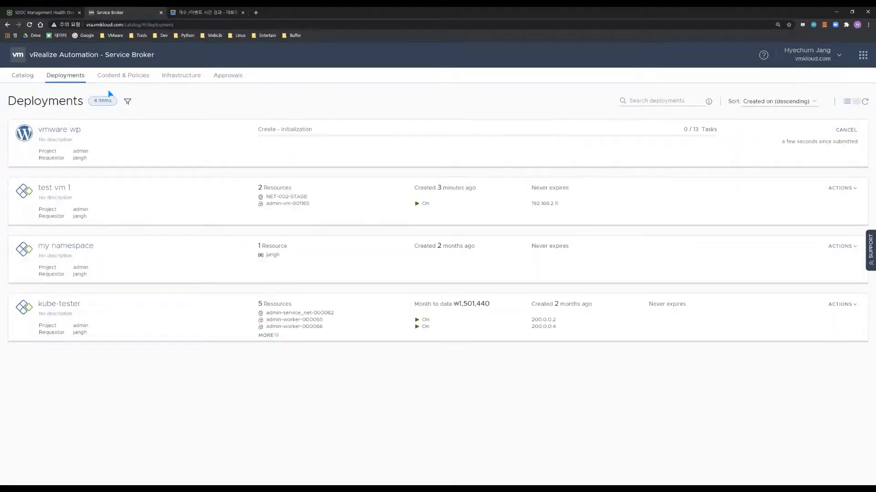
Start another [Service] Wordpress request named aws wp, located on AWS
left_click(25, 73)
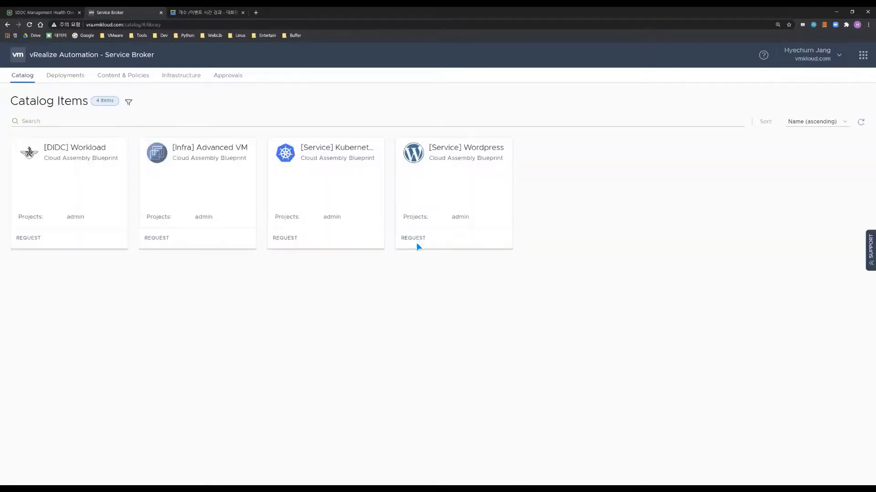
left_click(415, 240)
left_click(132, 159)
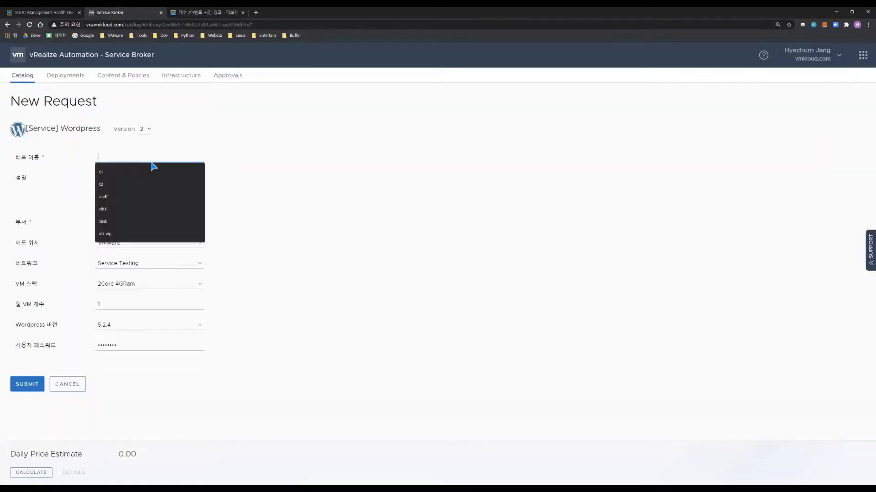
type("aws wp")
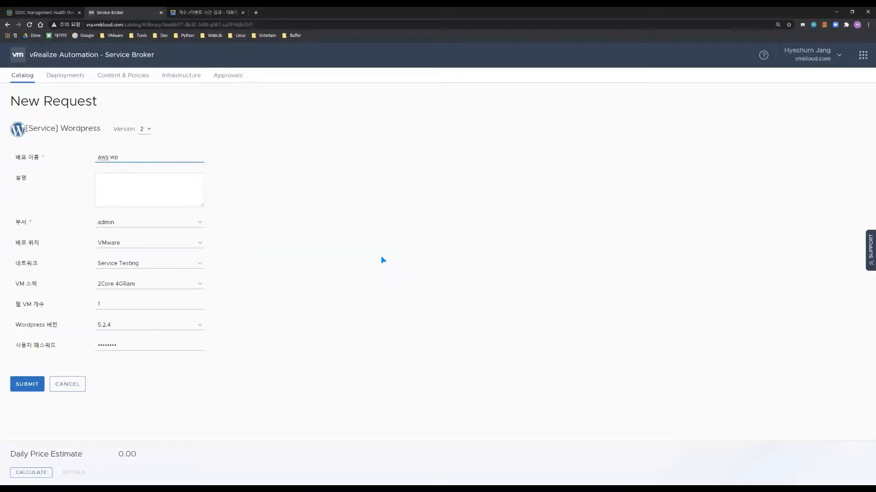
left_click(172, 244)
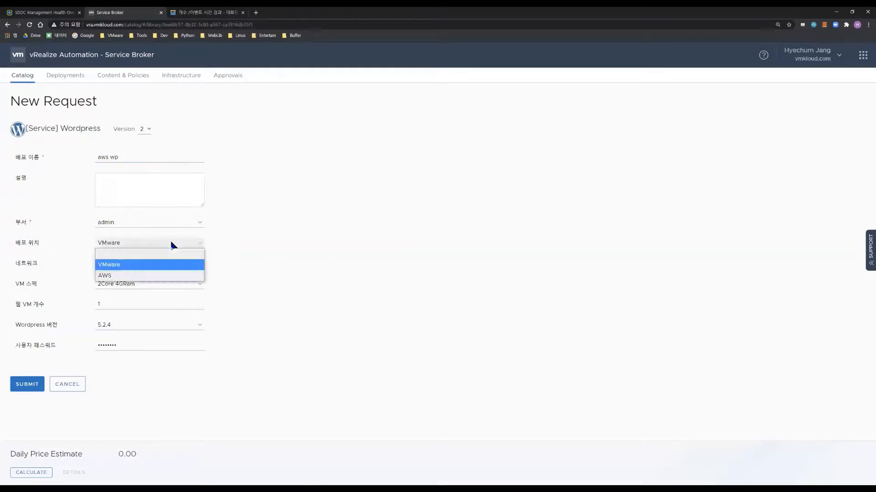
left_click(144, 276)
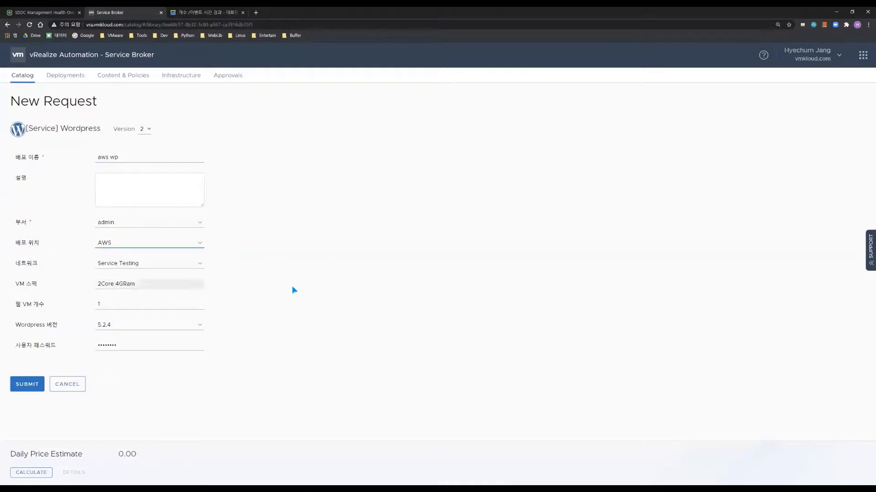
Keep the Service Testing network, set 2 web VMs, and submit the request
left_click(139, 264)
left_click(140, 315)
double_click(129, 304)
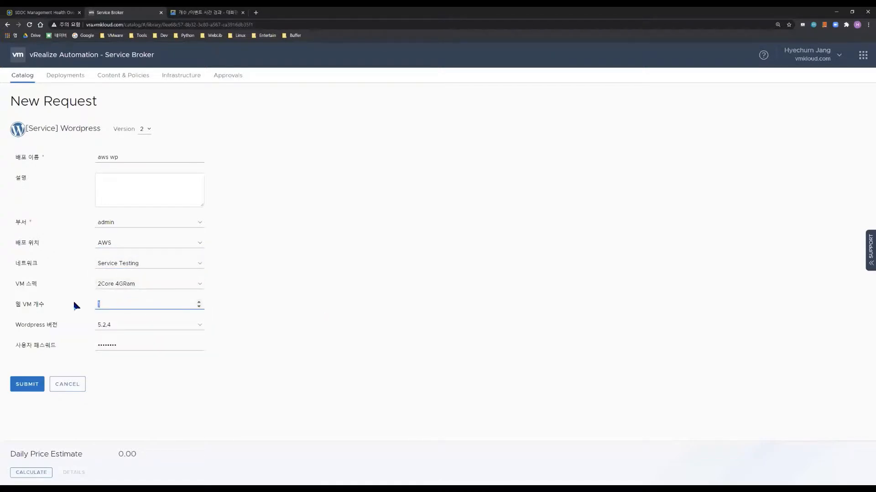
type("2")
key("BackSpace")
key("BackSpace")
type("2")
left_click(285, 327)
left_click(26, 385)
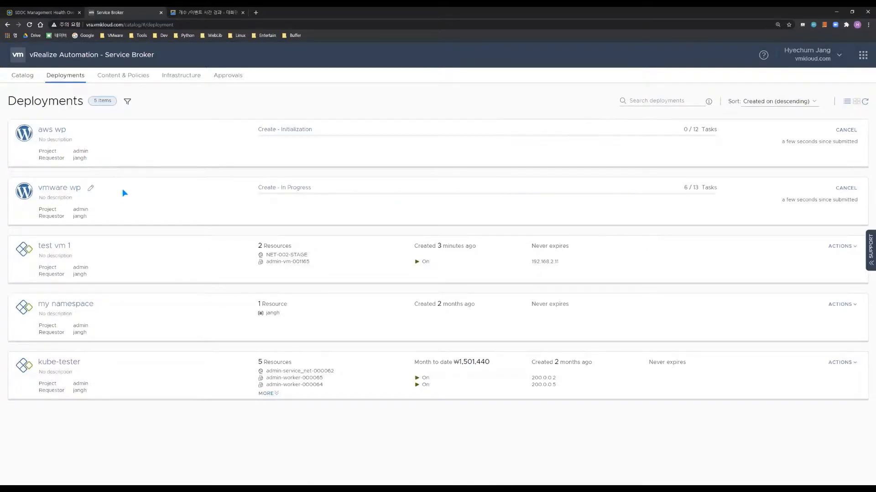
Open the aws wp deployment, refresh its progress, and inspect the lb node's details before closing
left_click(57, 131)
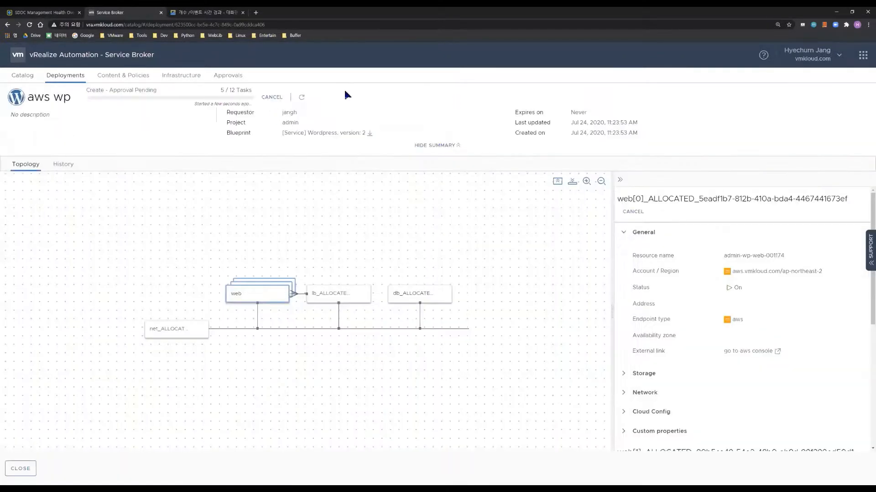
left_click(301, 97)
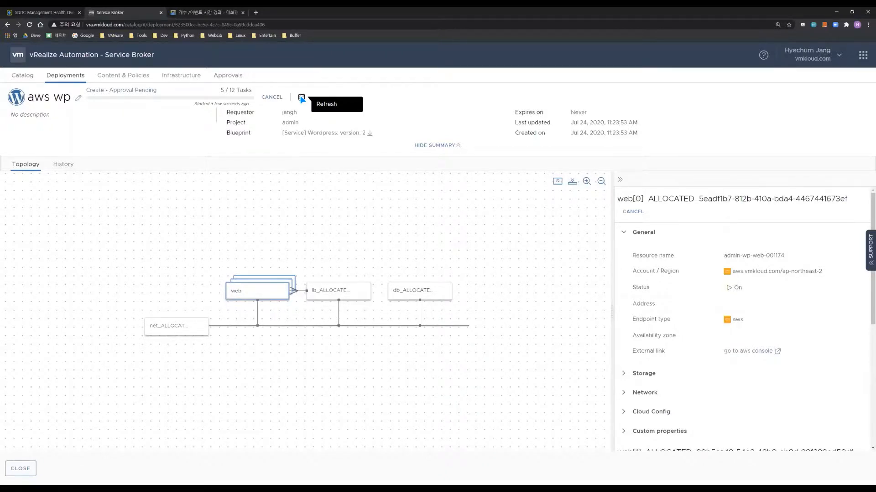
double_click(302, 99)
double_click(303, 102)
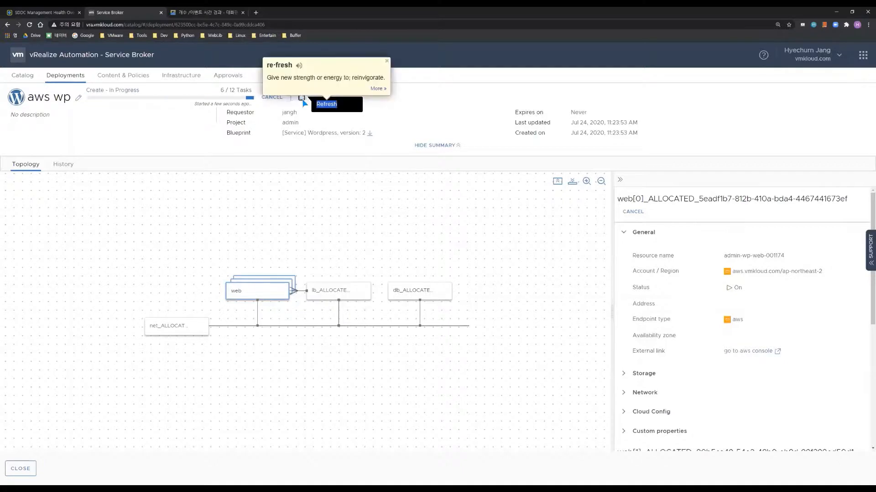
left_click(345, 291)
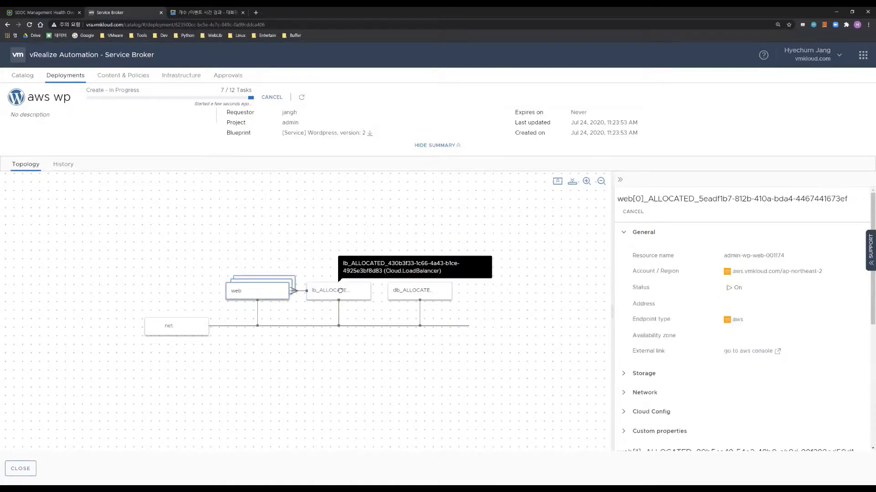
left_click(324, 290)
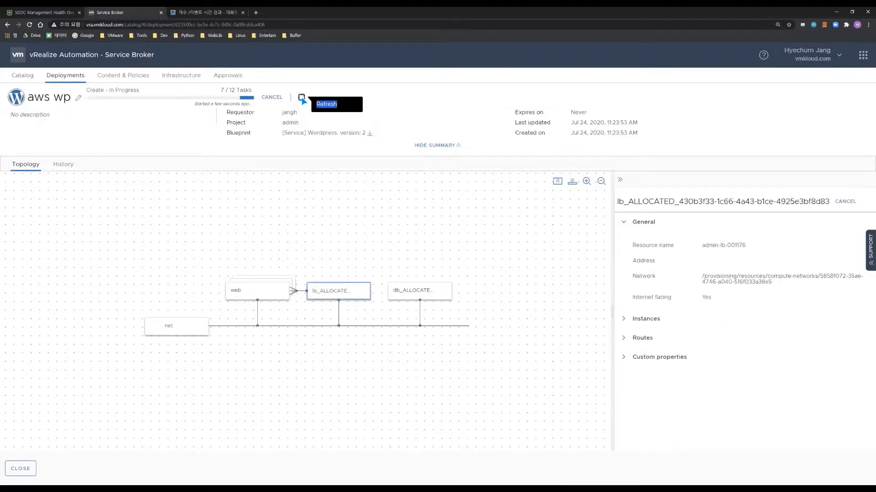
left_click(21, 469)
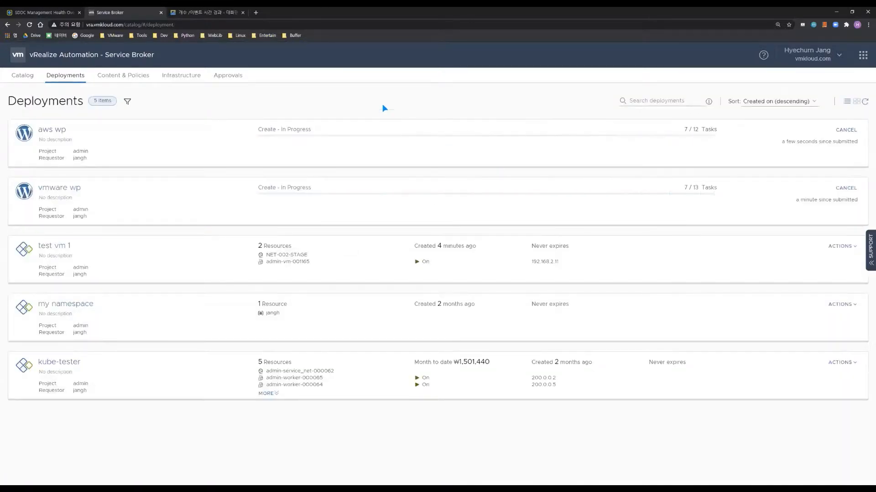
Keep refreshing the deployments list until aws wp reaches 10 of 12 tasks
left_click(865, 101)
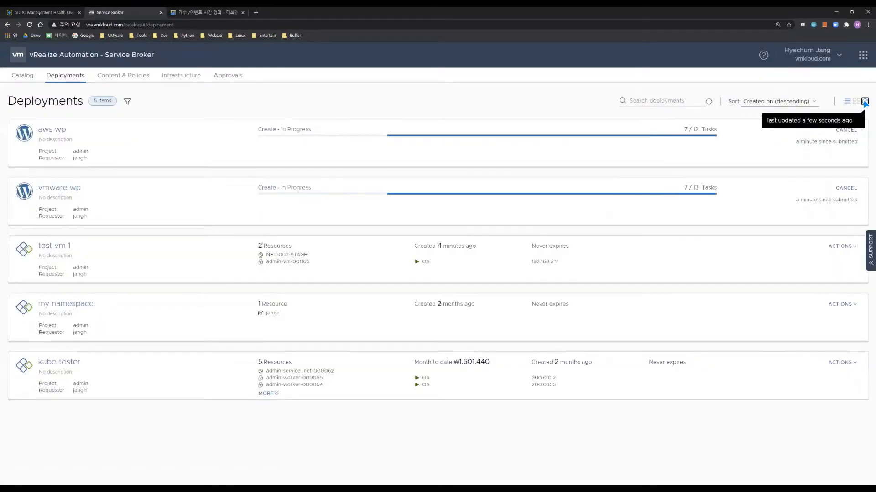
left_click(866, 101)
left_click(865, 102)
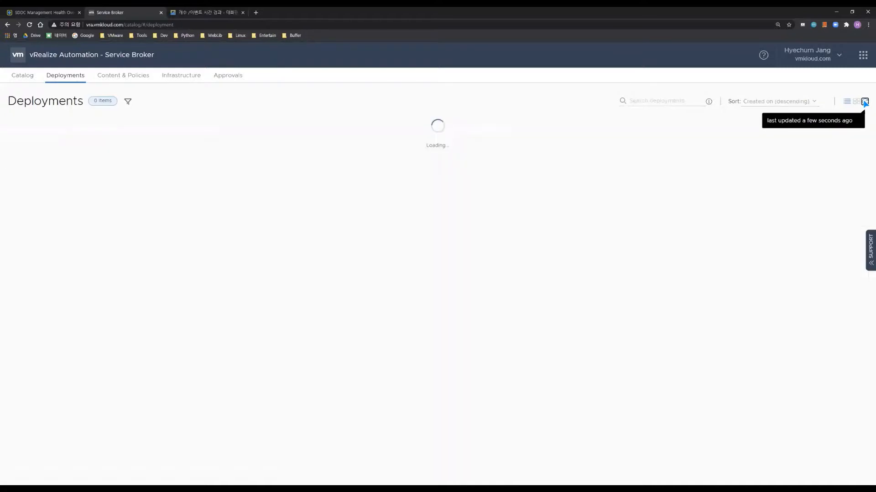
left_click(59, 131)
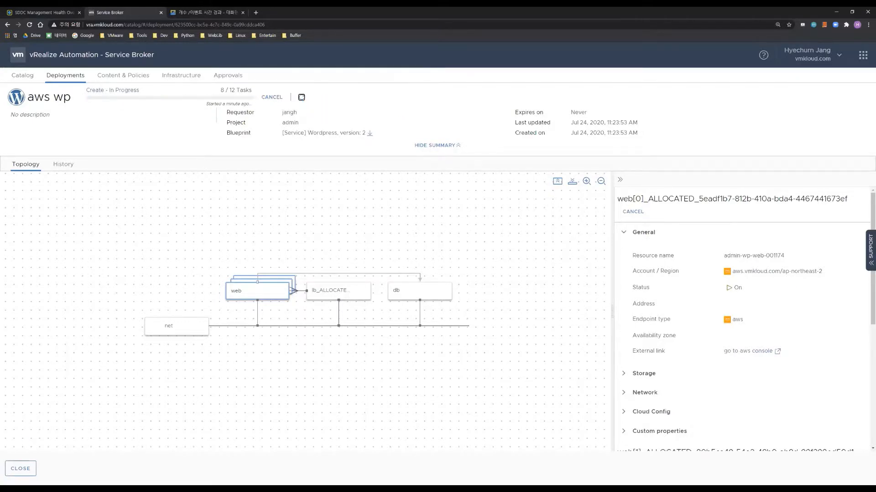
left_click(27, 469)
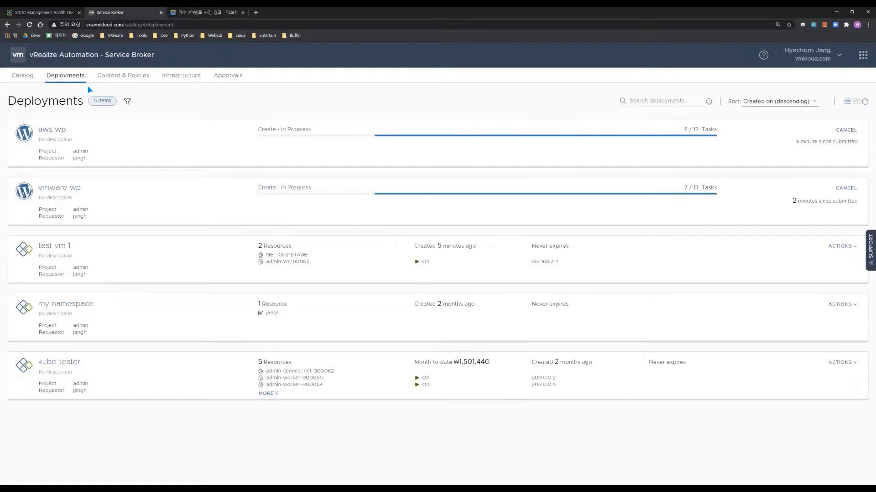
left_click(864, 101)
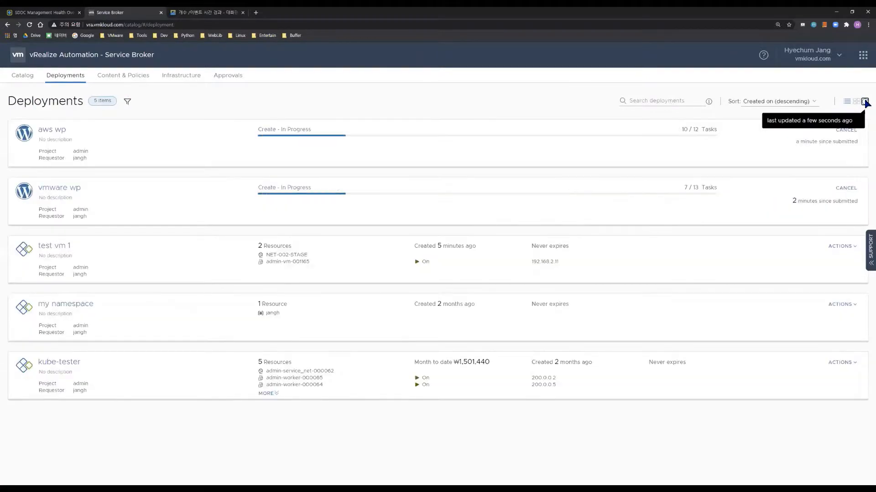
left_click(865, 102)
Open the completed aws wp deployment and select the lb node's amazonaws.com address
left_click(52, 131)
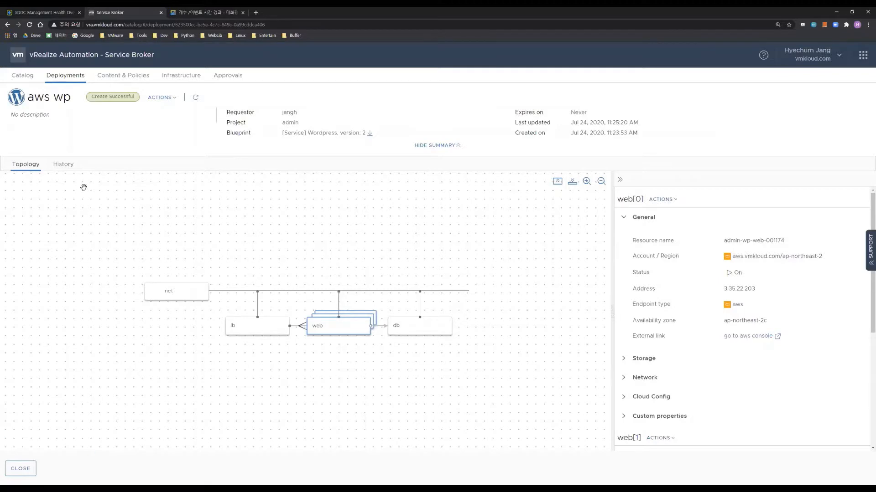
left_click(268, 328)
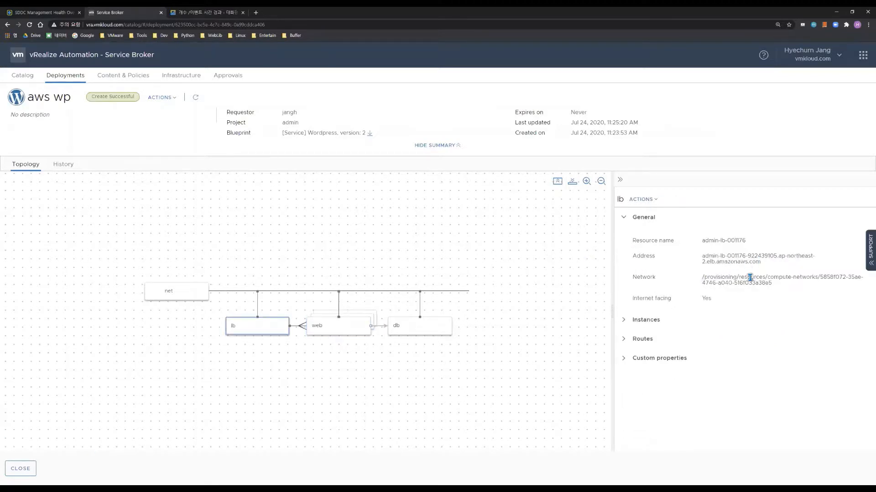
triple_click(709, 256)
key("ctrl+c")
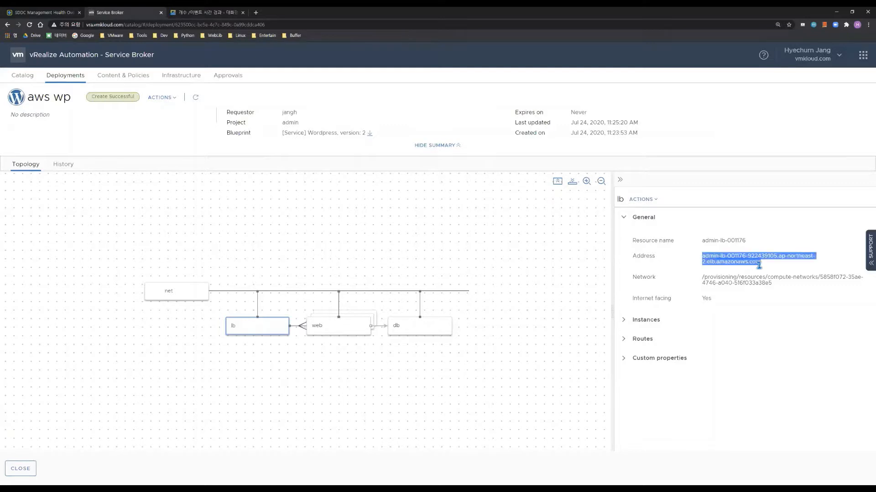
Load the copied ELB address in a new tab, which fails to resolve, then return to Service Broker
key("ctrl+t")
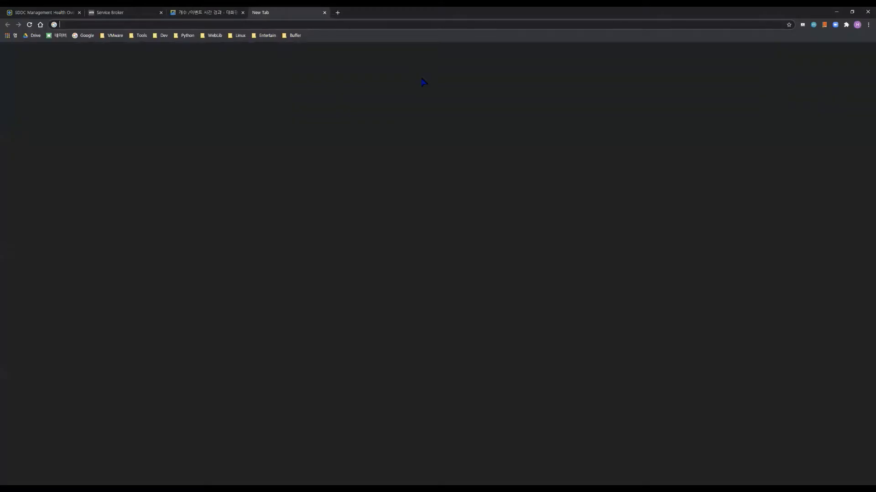
key("ctrl+v")
key("Return")
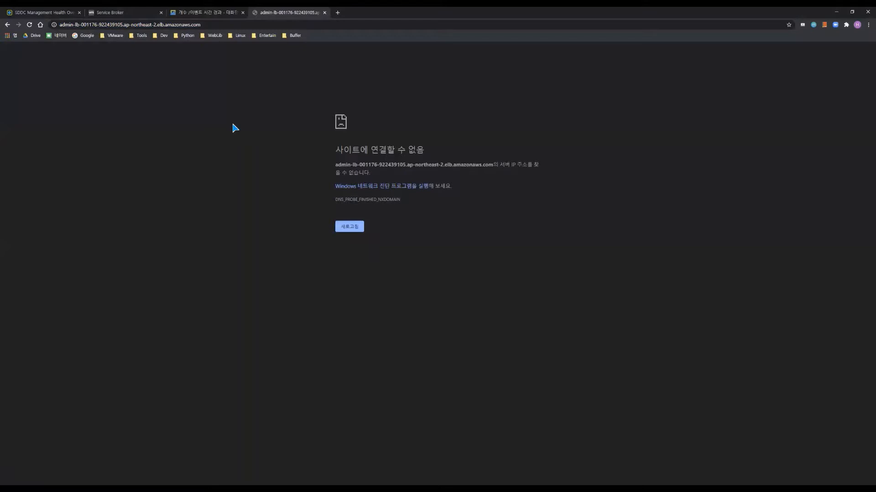
key("ctrl+2")
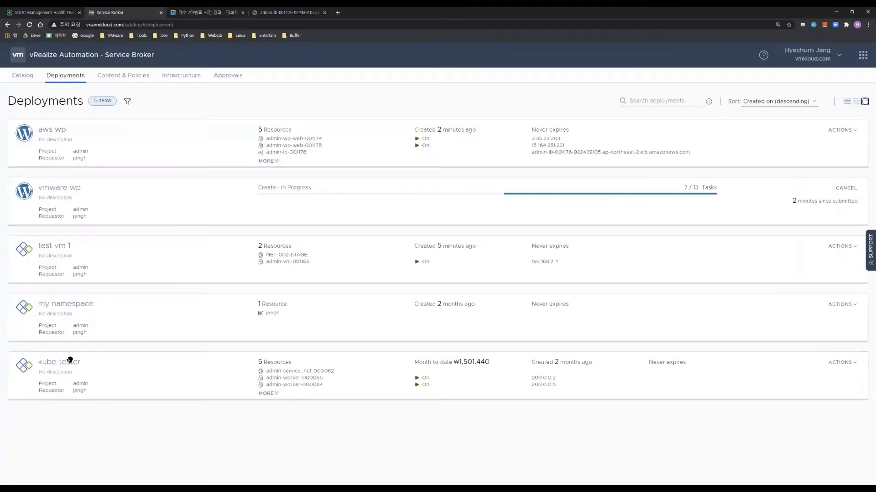
Open the kube-tester deployment and view its master and worker node details
left_click(67, 348)
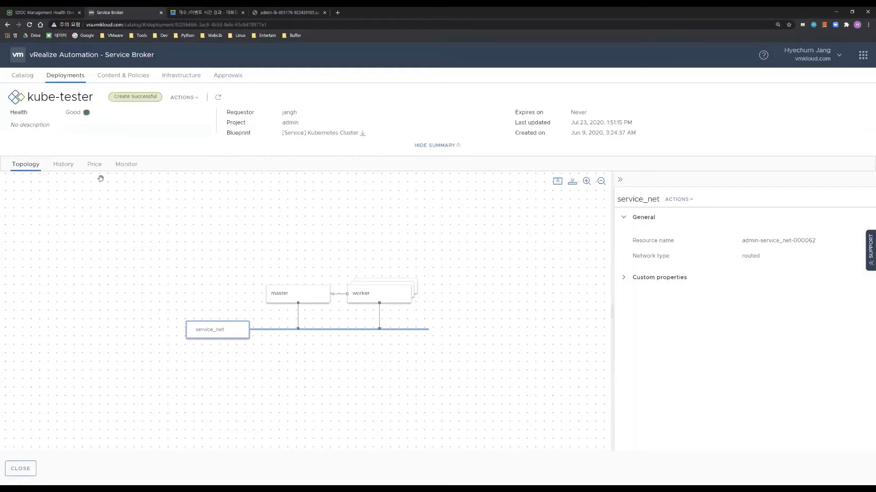
left_click(307, 294)
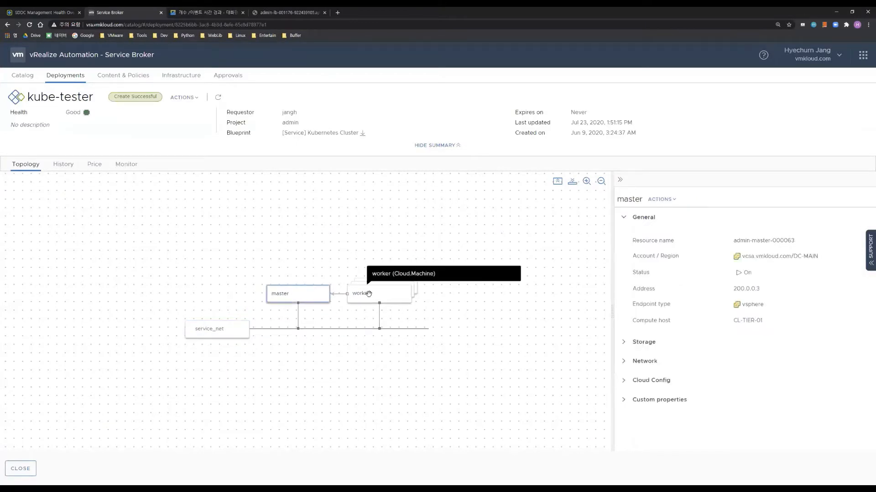
left_click(368, 294)
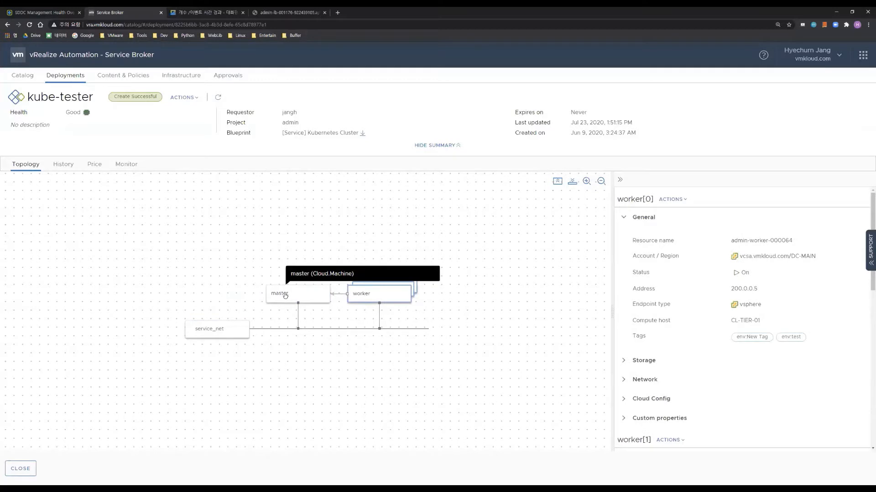
left_click(382, 294)
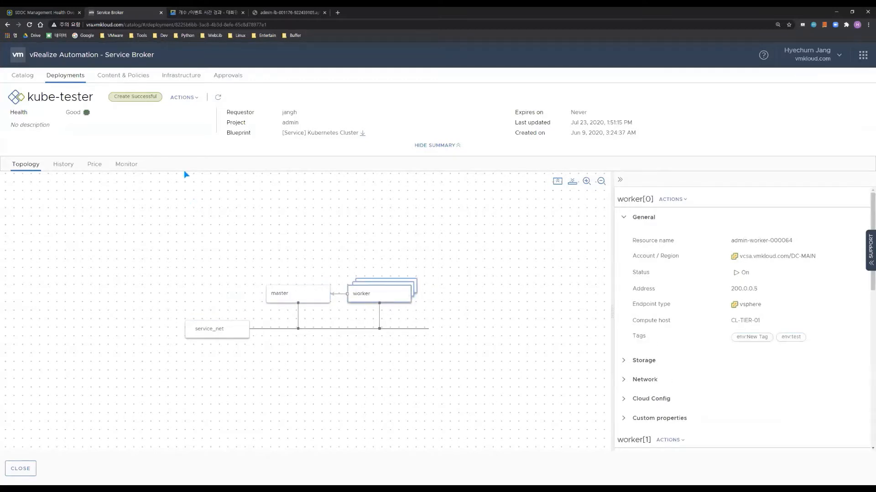
Check monitoring charts for admin-master-000063, admin-worker-000064 and admin-worker-000065
left_click(95, 165)
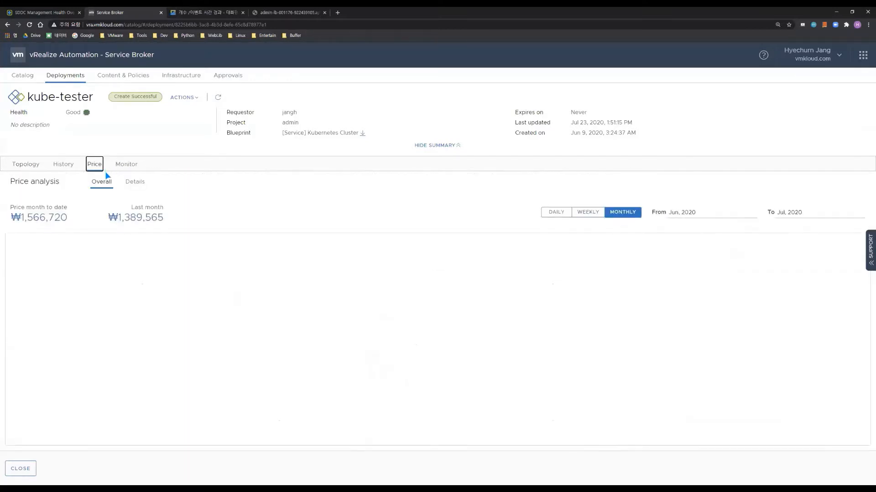
left_click(126, 167)
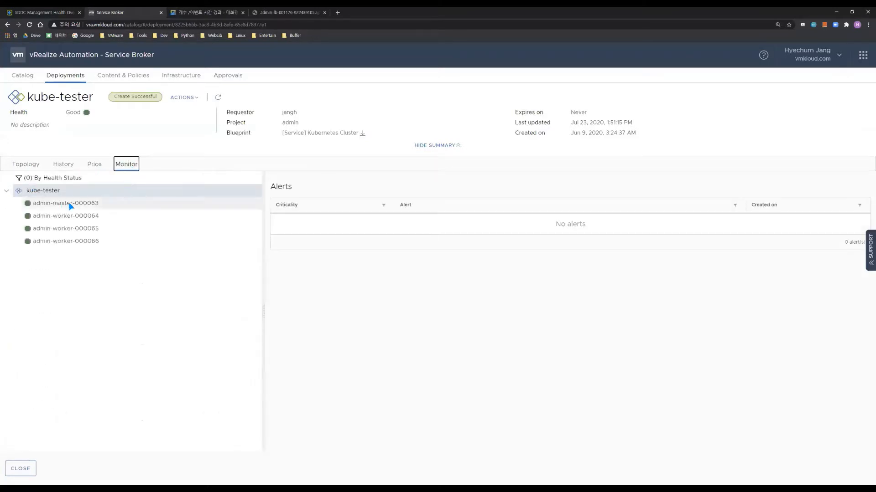
left_click(80, 204)
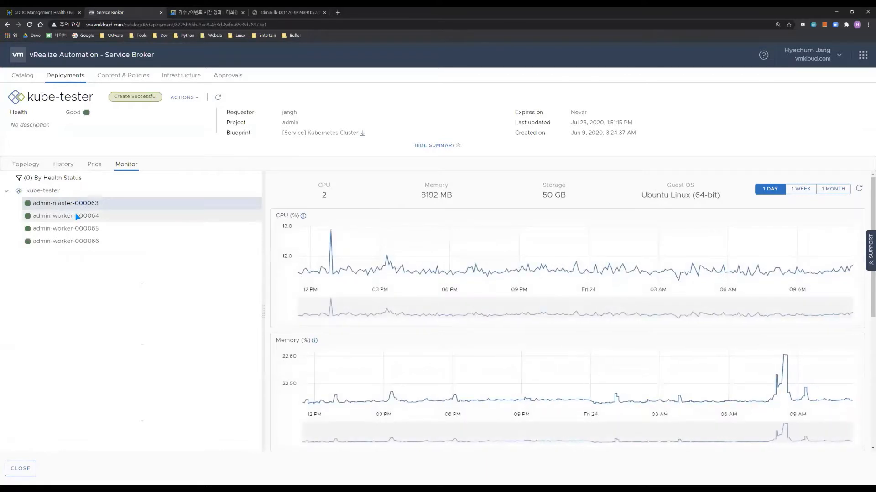
left_click(78, 217)
left_click(75, 228)
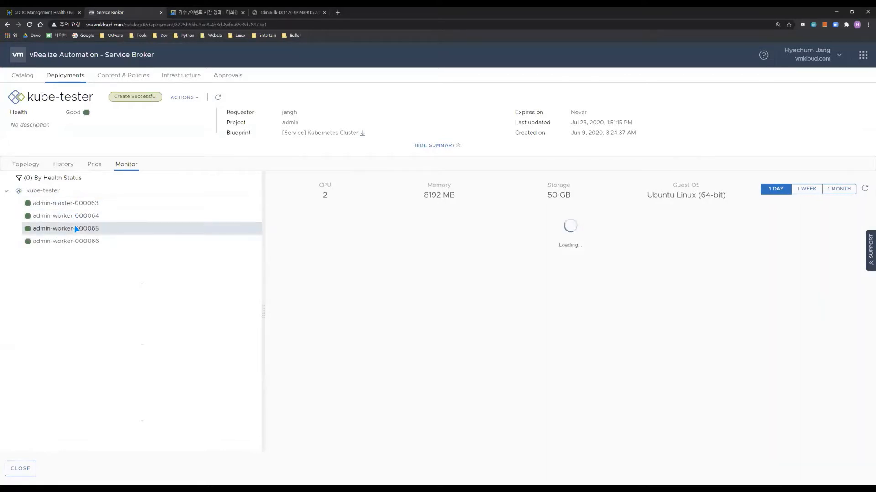
Review the detailed price breakdown for worker[1], worker[0] and worker[2], then close the details
left_click(96, 164)
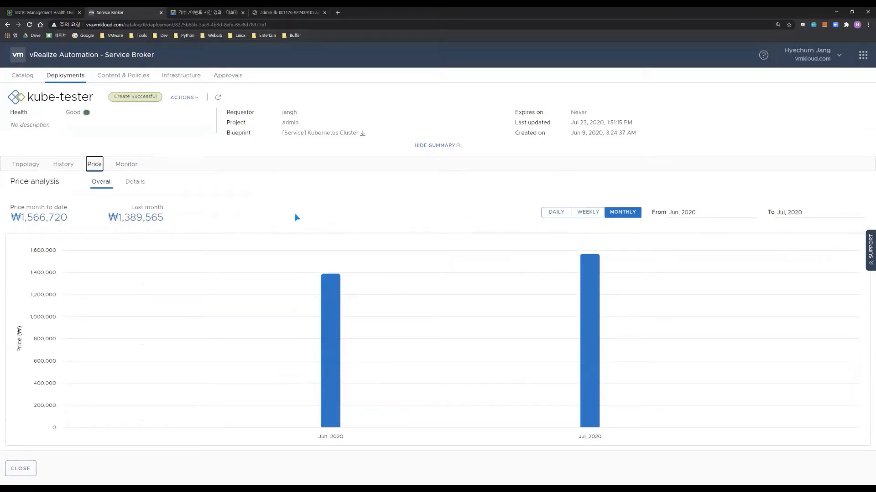
left_click(139, 182)
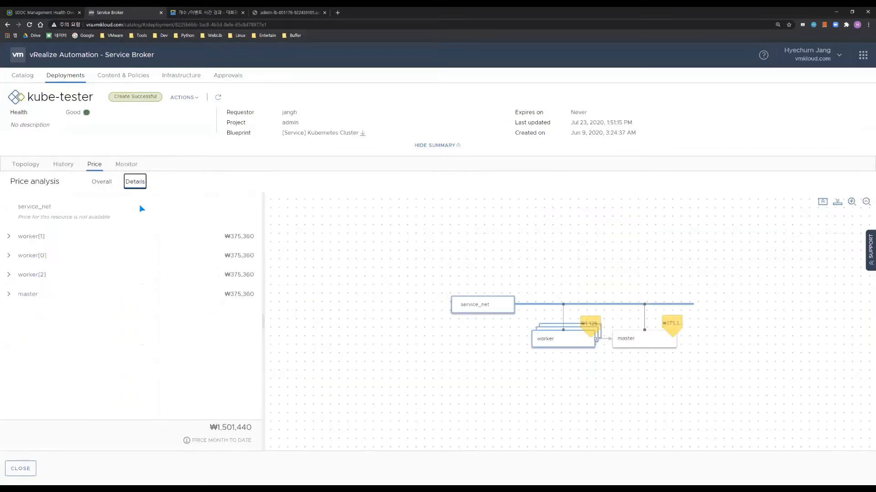
left_click(15, 237)
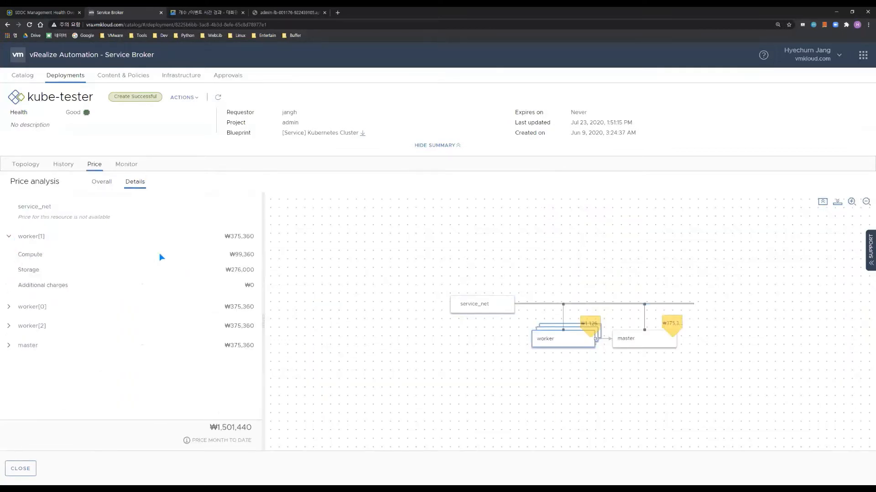
left_click(12, 308)
left_click(14, 376)
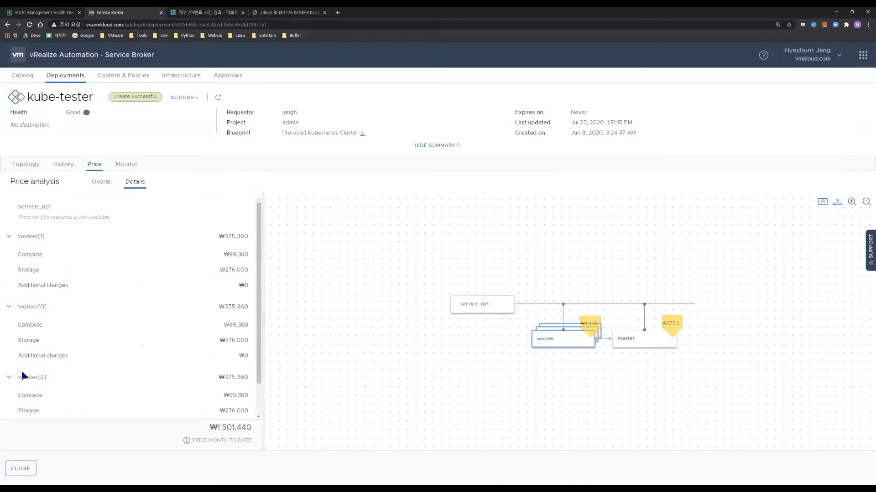
scroll(185, 376, "down", 1)
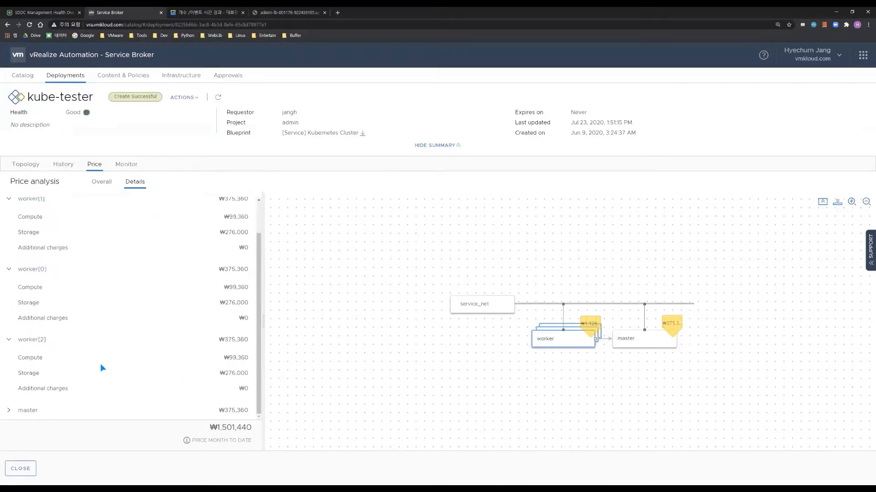
left_click(27, 468)
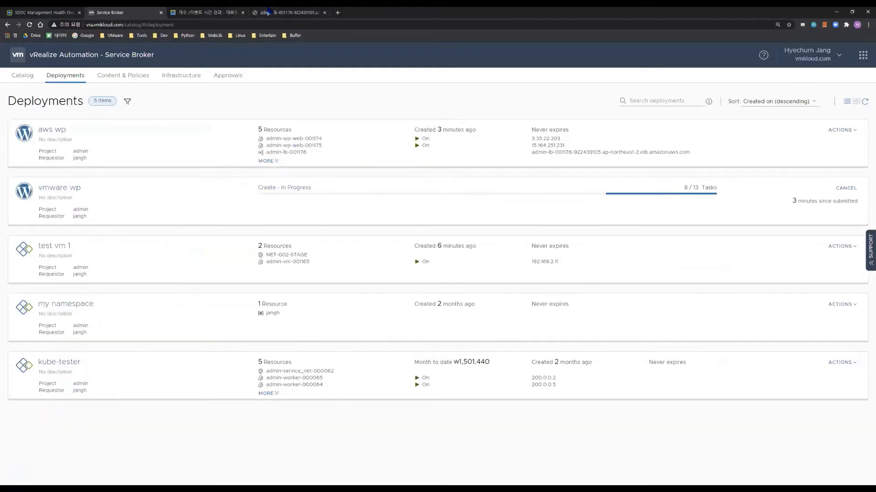
Reload the load-balancer site and choose 한국어 as the WordPress installation language
left_click(290, 13)
left_click(29, 25)
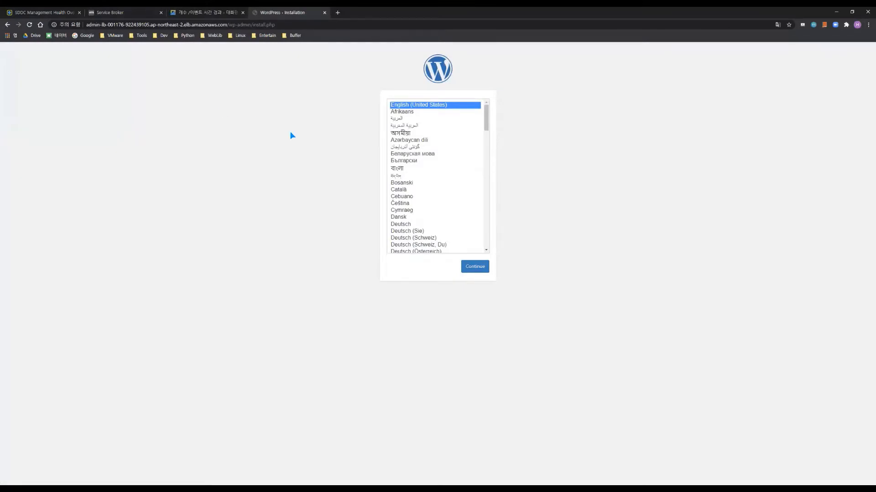
left_click_drag(486, 115, 486, 170)
left_click(402, 194)
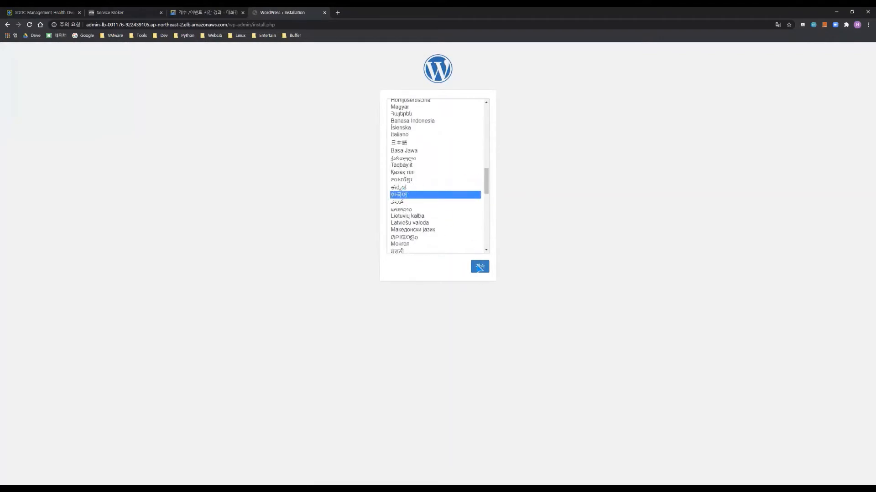
left_click(479, 268)
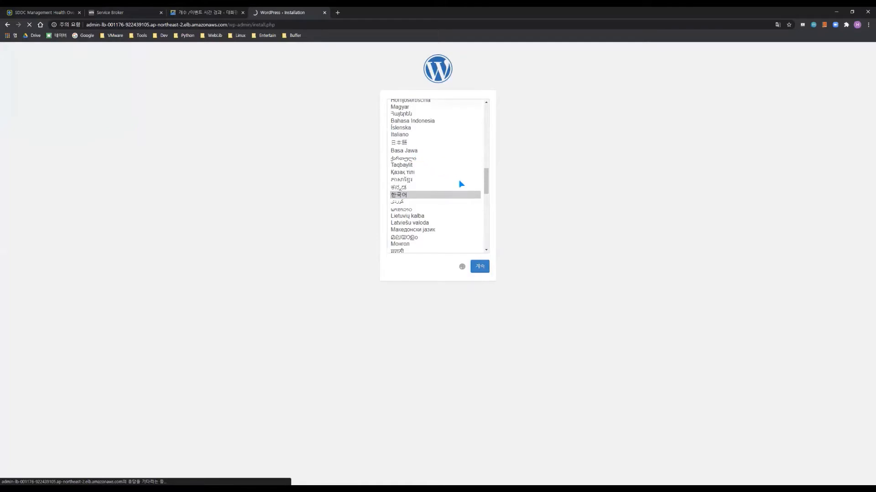
Install WordPress with admin username asdf, a confirmed weak password, suggested e-mail, and search engines discouraged
left_click(411, 200)
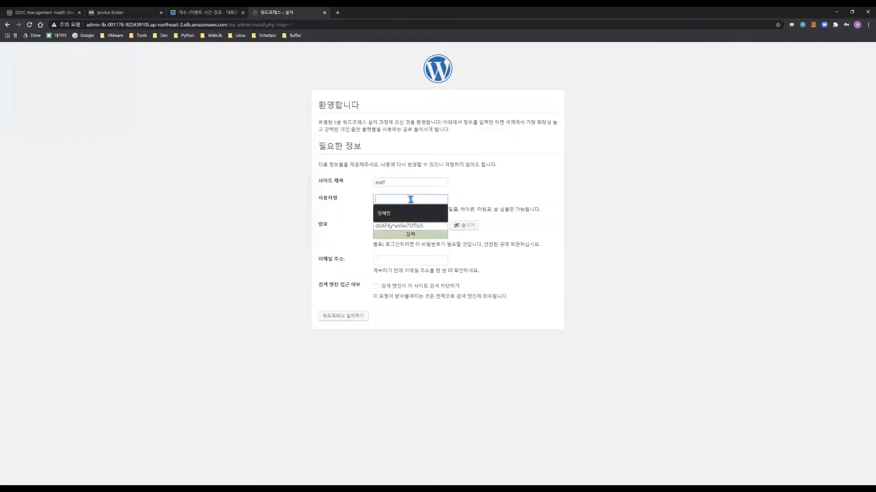
type("asdf")
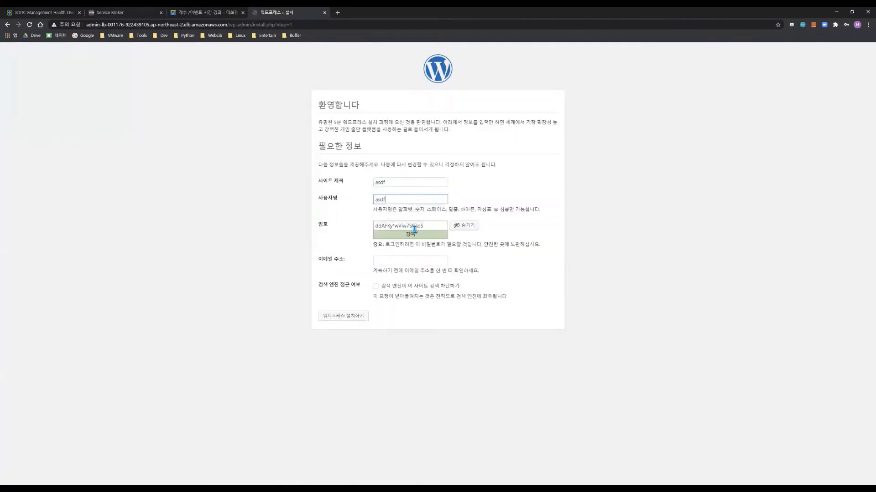
left_click(414, 227)
key("ctrl+a")
type("asdfasdfasd")
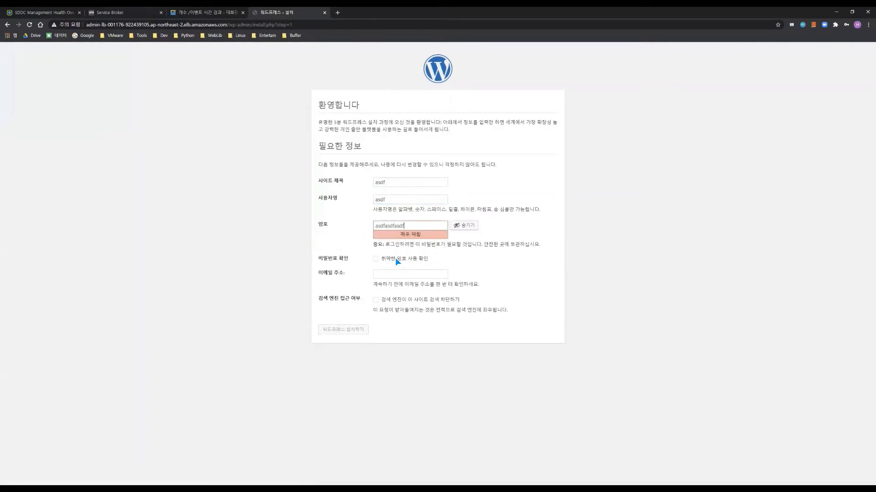
left_click(398, 262)
left_click(399, 274)
left_click(396, 288)
left_click(389, 299)
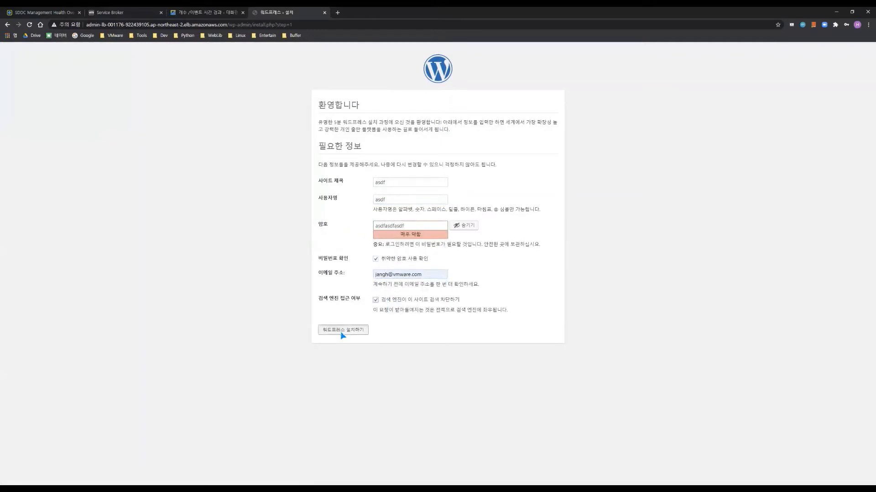
left_click(357, 331)
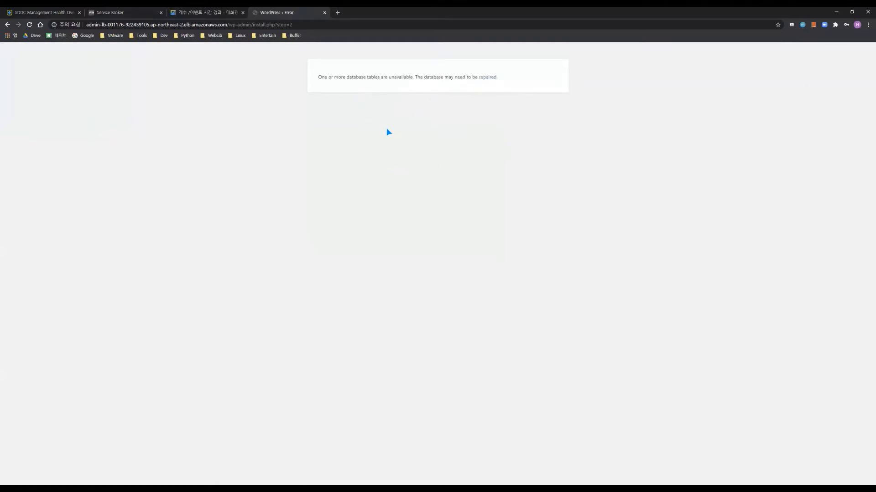
Run the database repair, then load the load-balancer URL to see asdf's Hello world! post
left_click(487, 78)
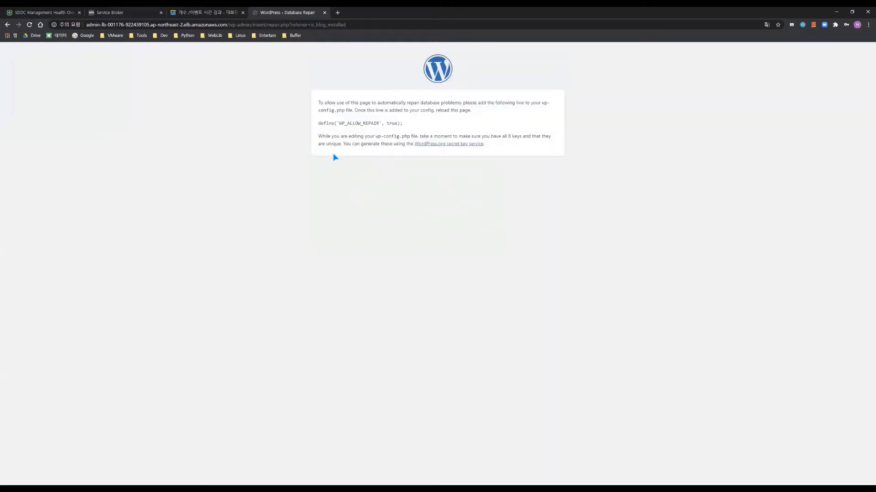
left_click(325, 12)
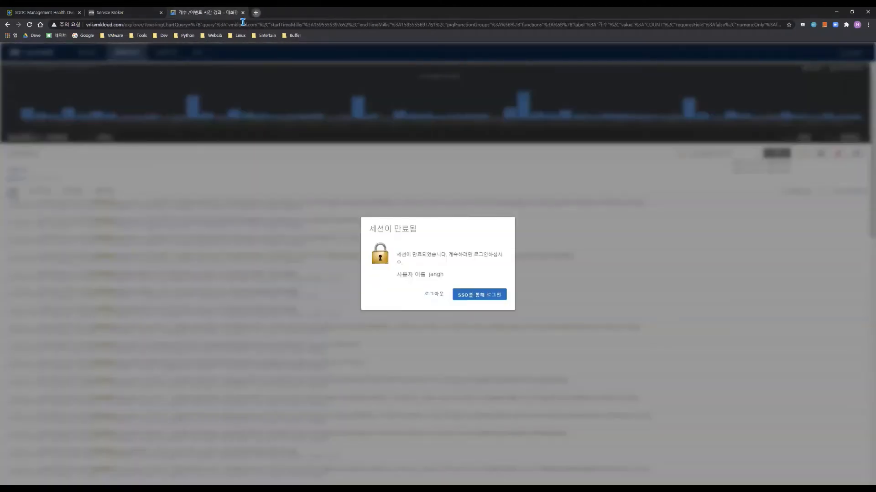
key("ctrl+t")
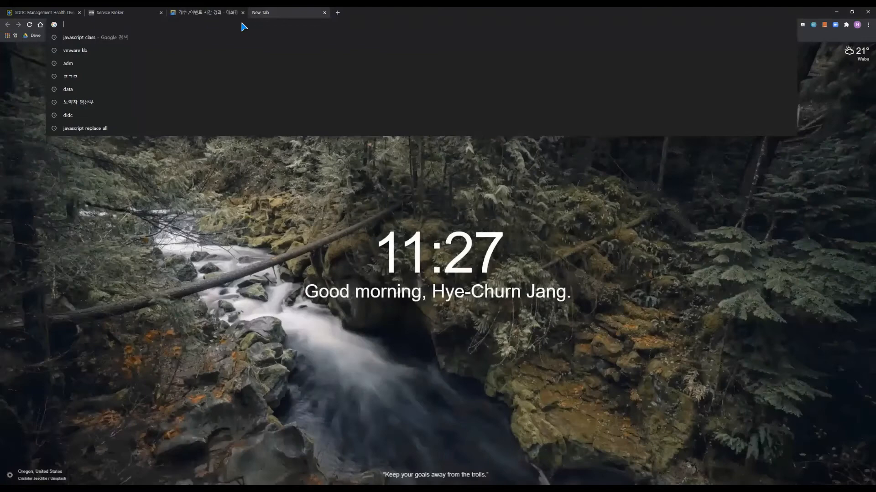
left_click(278, 89)
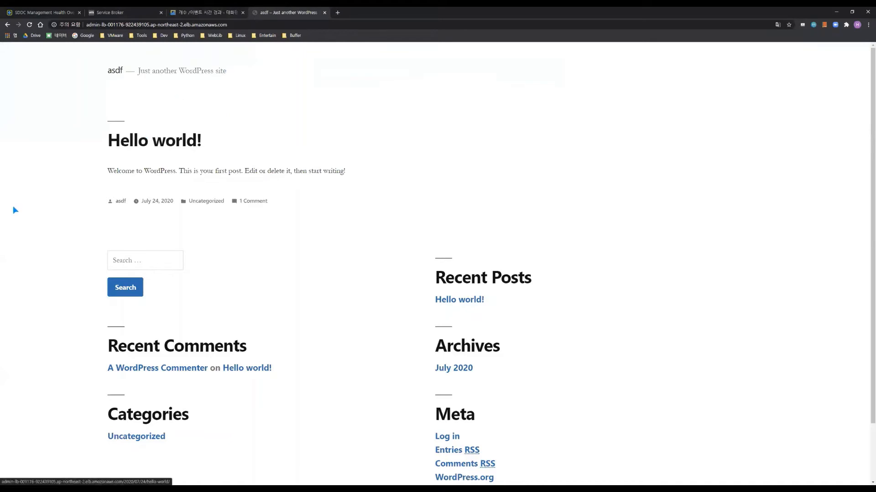
scroll(336, 258, "down", 1)
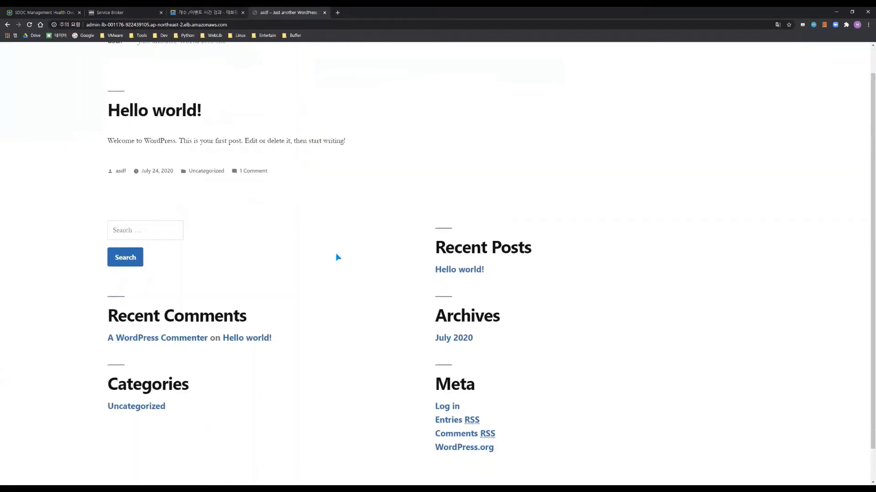
scroll(336, 256, "up", 1)
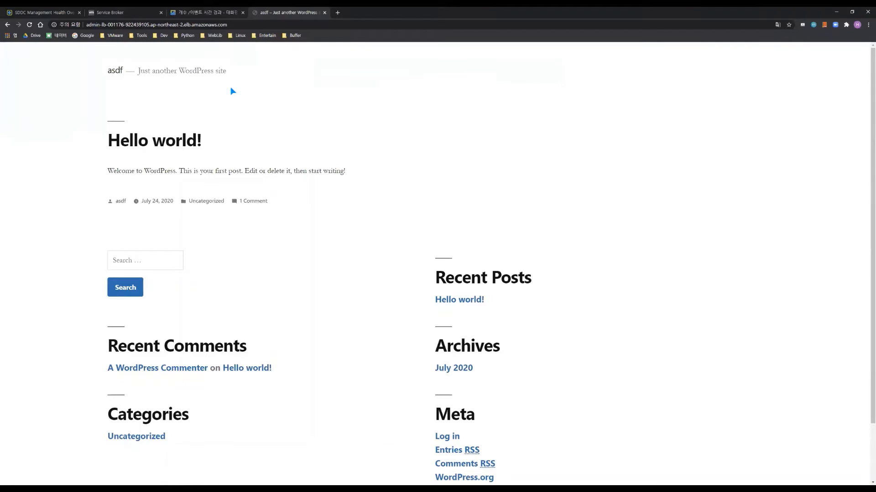
Return to the Service Broker Deployments list and refresh it to check vmware wp's progress
left_click(214, 11)
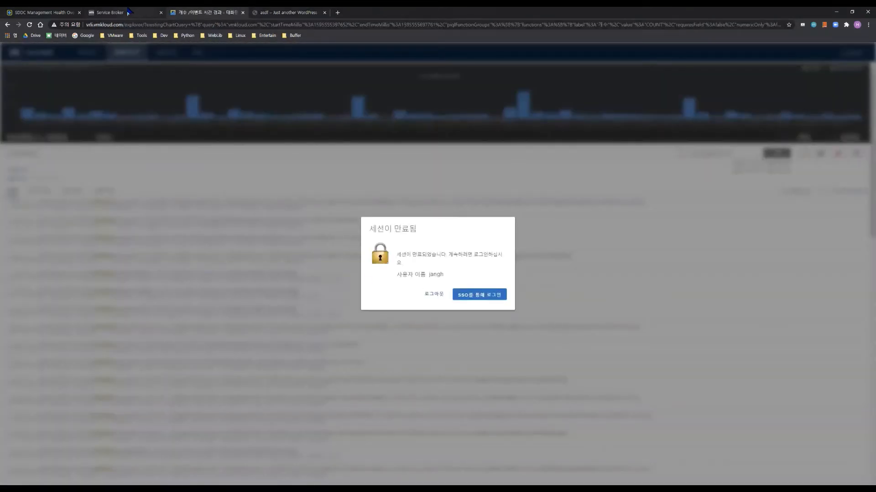
left_click(165, 11)
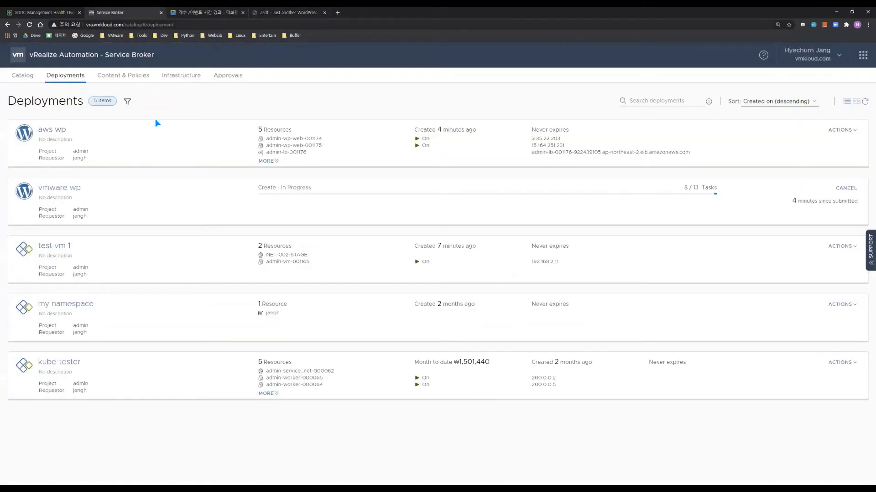
left_click(864, 102)
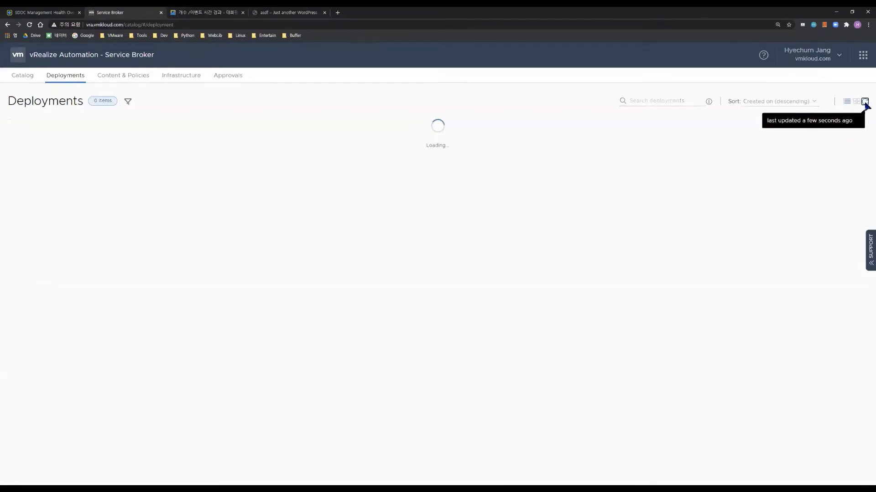
left_click(865, 102)
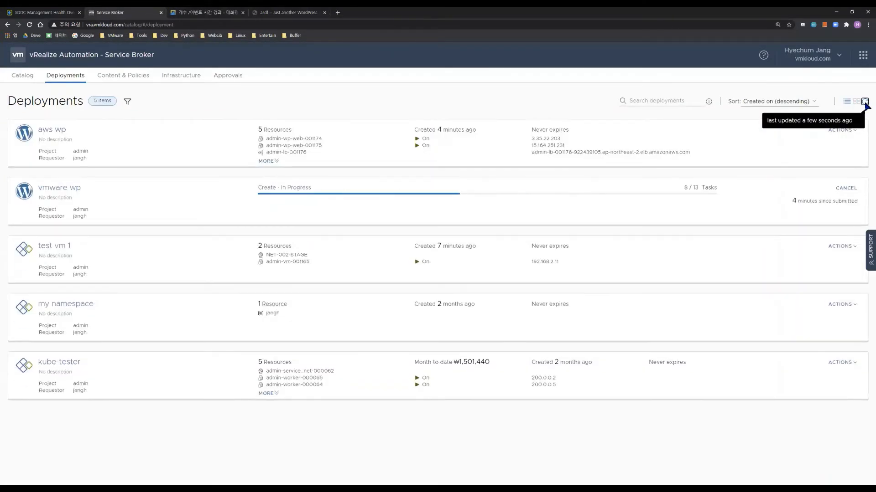